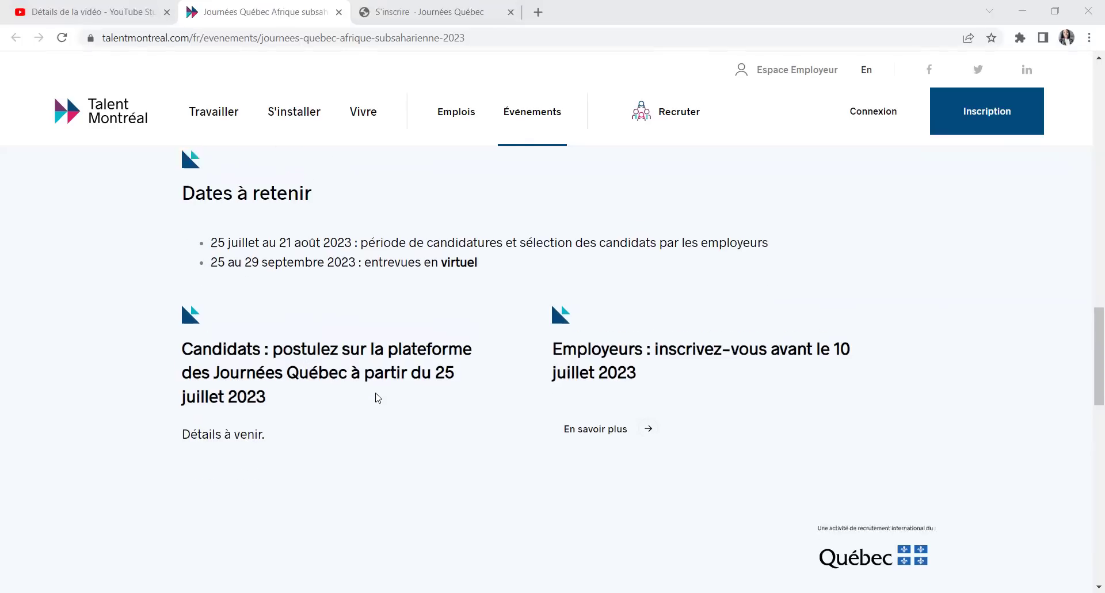
# Step: Return to the top of the event page and switch to the Journées Québec registration tab
pyautogui.scroll(15, 375, 395)
pyautogui.scroll(4, 387, 389)
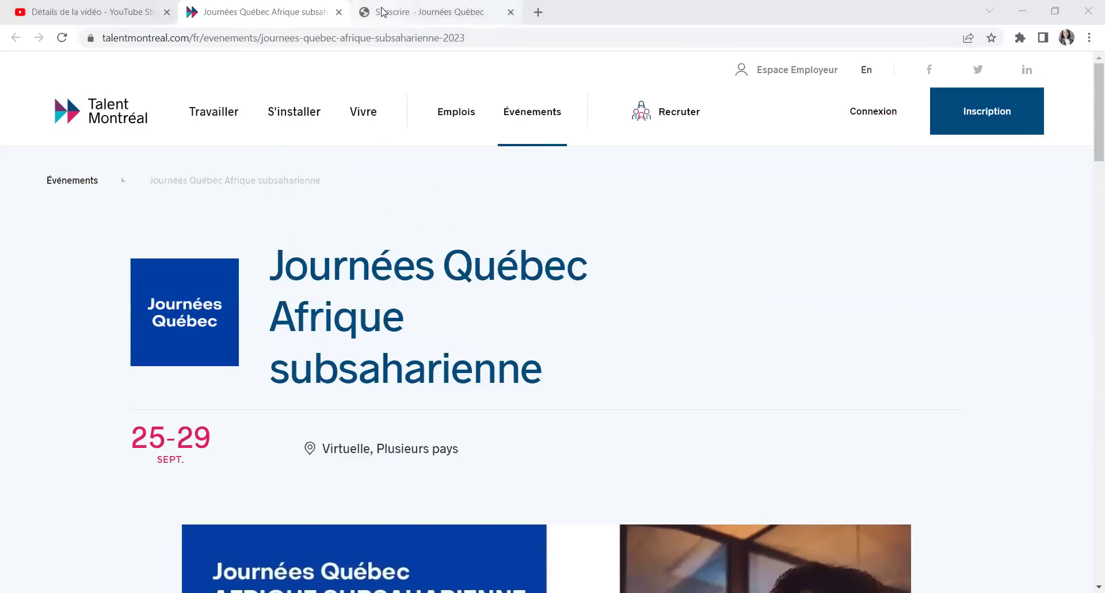
pyautogui.hotkey('ctrl', 'Tab')
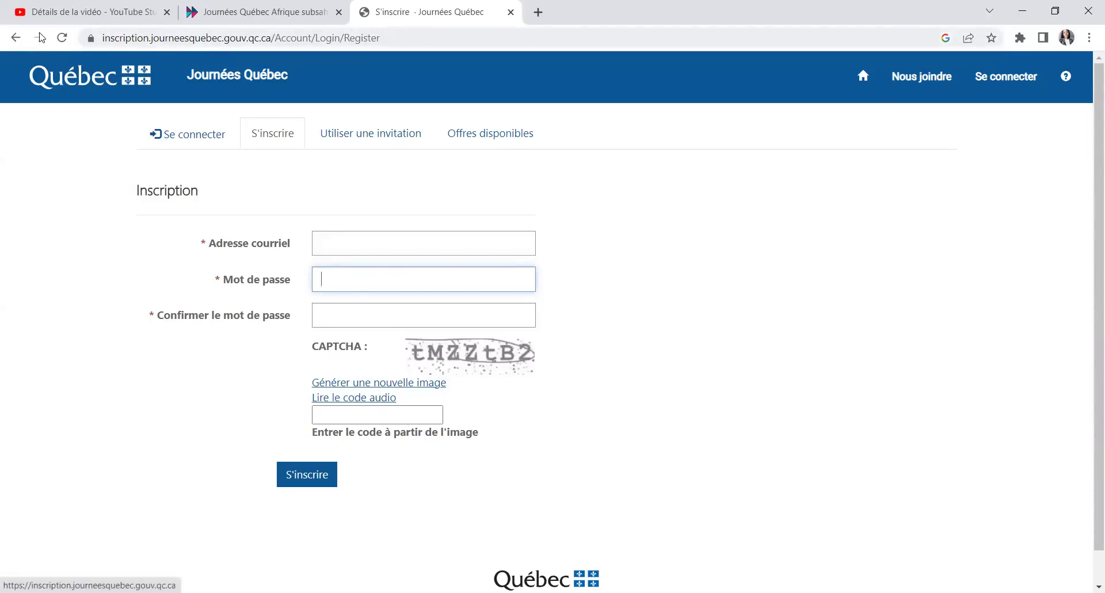
pyautogui.click(16, 37)
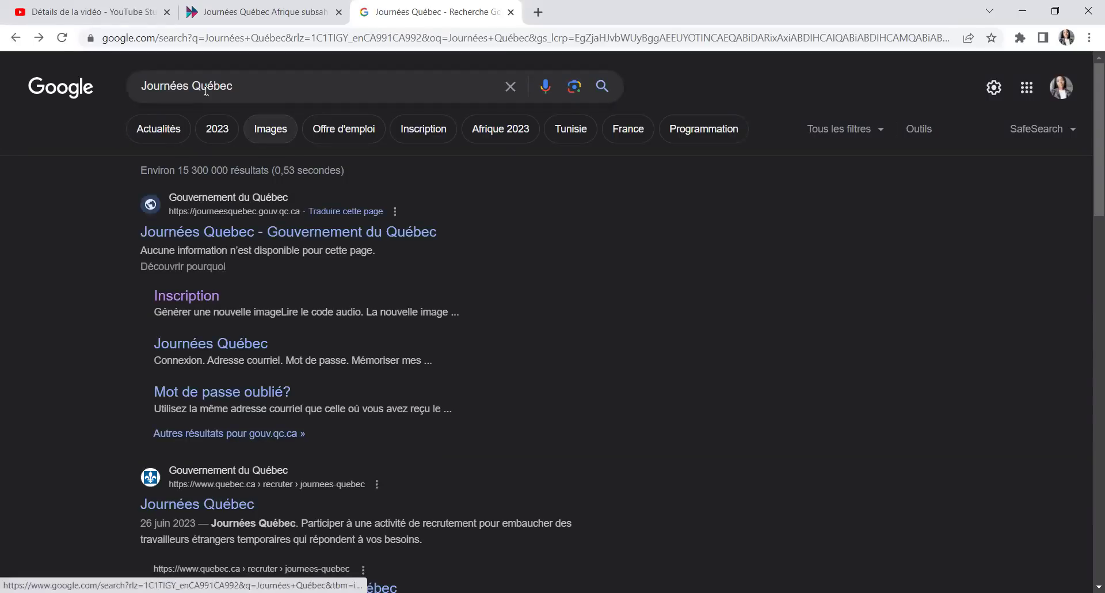
pyautogui.click(179, 296)
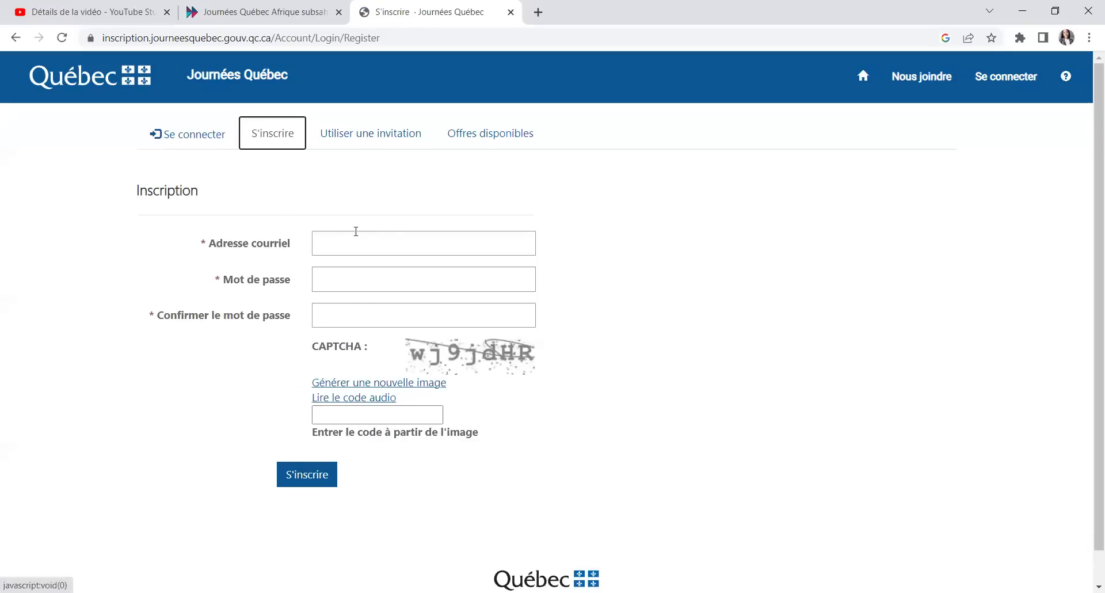
pyautogui.click(374, 244)
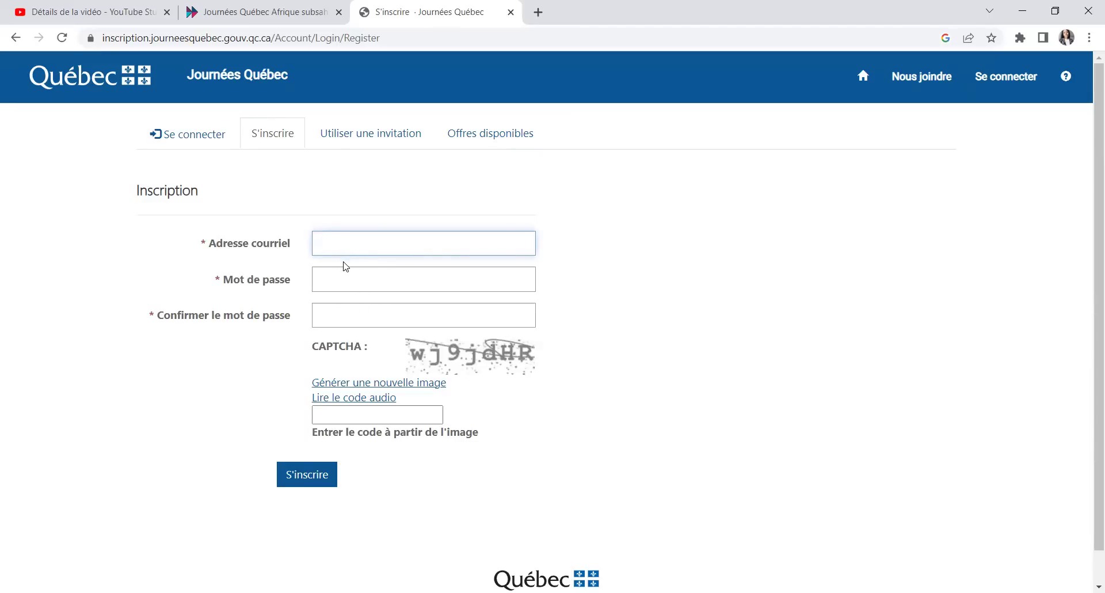
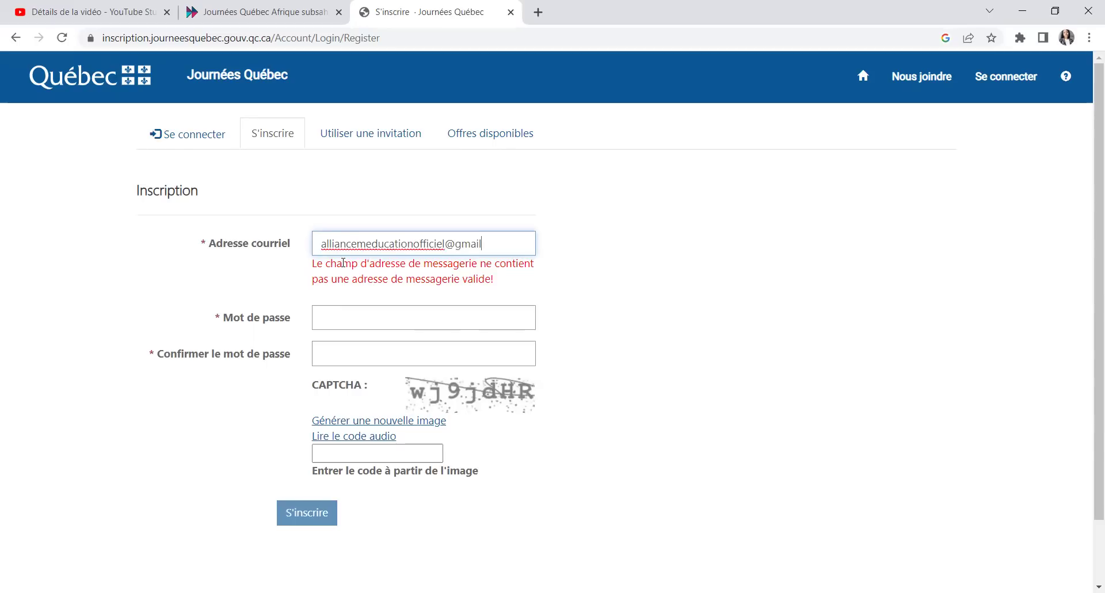
# Step: Enter the account e-mail address and a password in both password fields
pyautogui.click(340, 281)
pyautogui.write('••••••••')
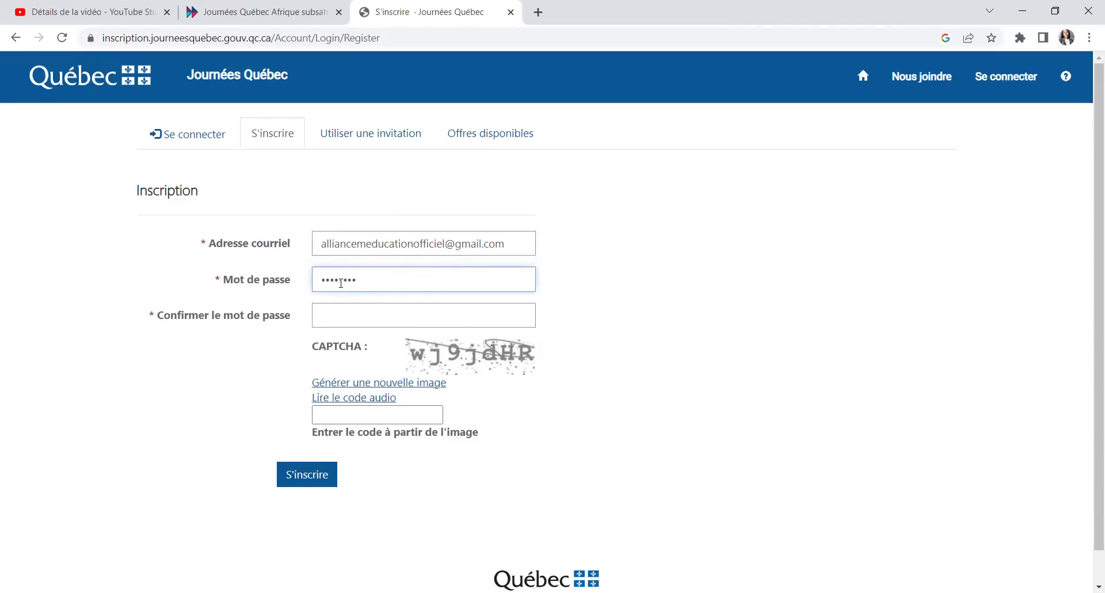
pyautogui.write('••••••')
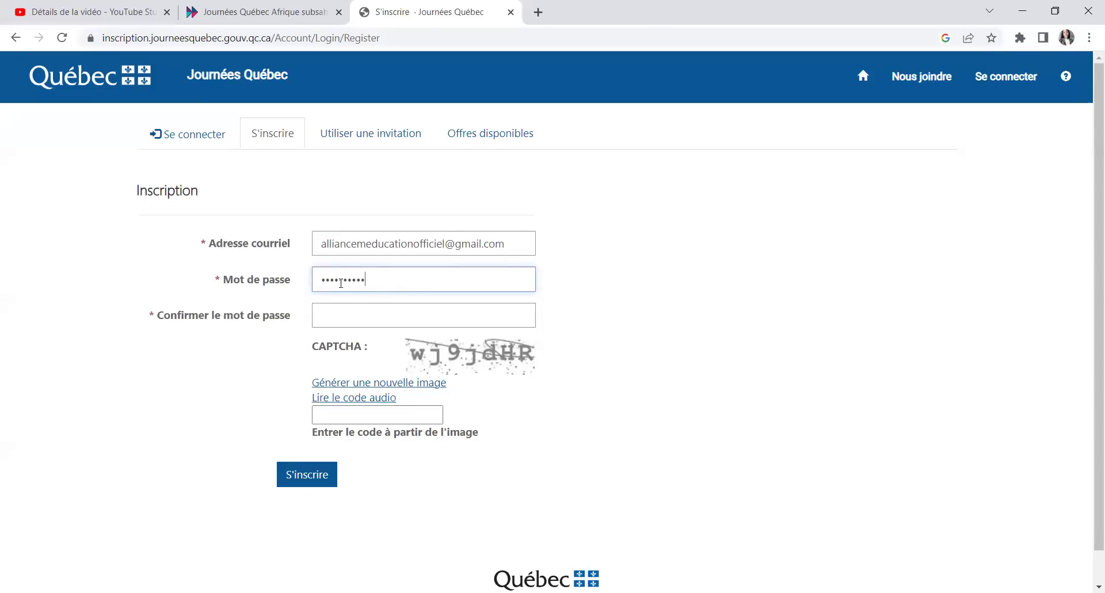
pyautogui.write('••••')
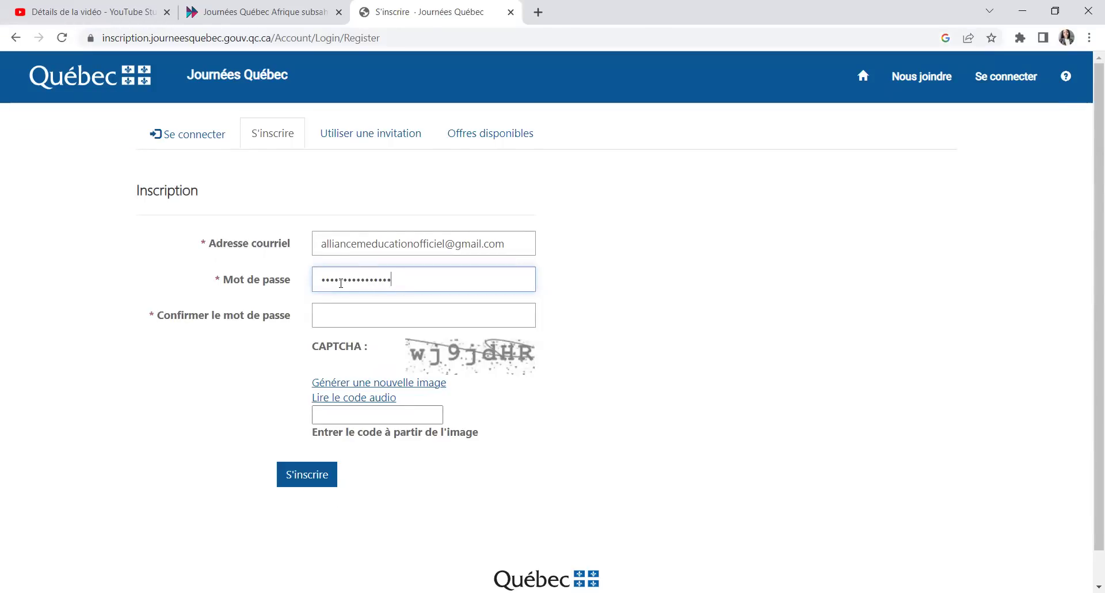
pyautogui.write('•••••••••••••••••')
pyautogui.click(337, 317)
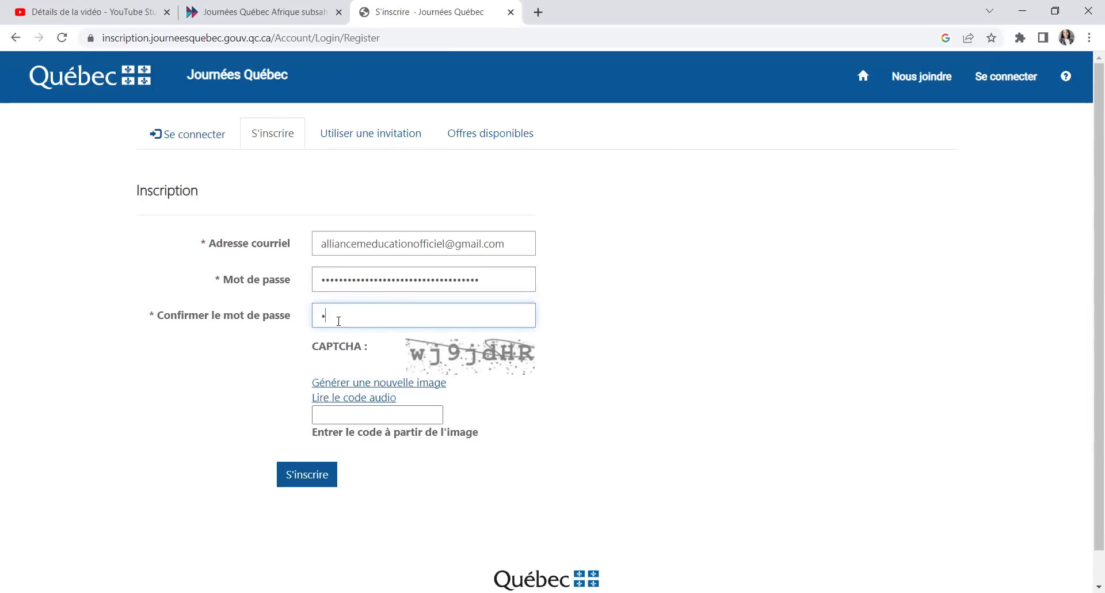
pyautogui.write('••••••')
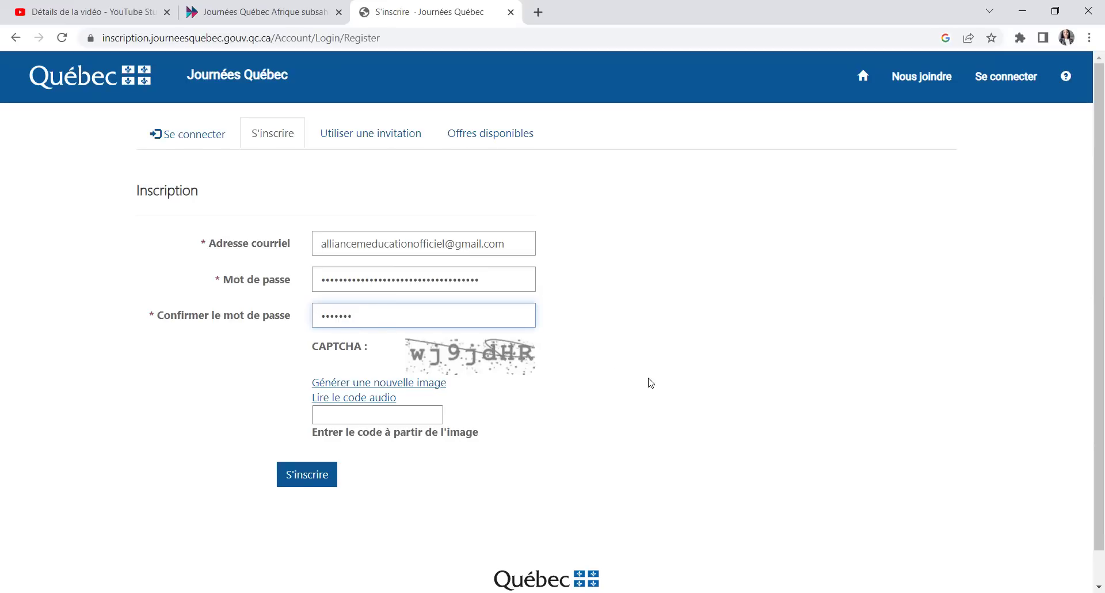
pyautogui.click(482, 288)
pyautogui.press('BackSpace')
pyautogui.press('BackSpace')
pyautogui.press('BackSpace')
pyautogui.press('BackSpace')
pyautogui.press('BackSpace')
pyautogui.press('BackSpace')
pyautogui.press('BackSpace')
pyautogui.press('BackSpace')
pyautogui.press('BackSpace')
pyautogui.press('BackSpace')
pyautogui.press('BackSpace')
pyautogui.press('BackSpace')
pyautogui.press('BackSpace')
pyautogui.press('BackSpace')
pyautogui.press('BackSpace')
pyautogui.press('BackSpace')
pyautogui.press('BackSpace')
pyautogui.press('BackSpace')
pyautogui.press('BackSpace')
pyautogui.press('BackSpace')
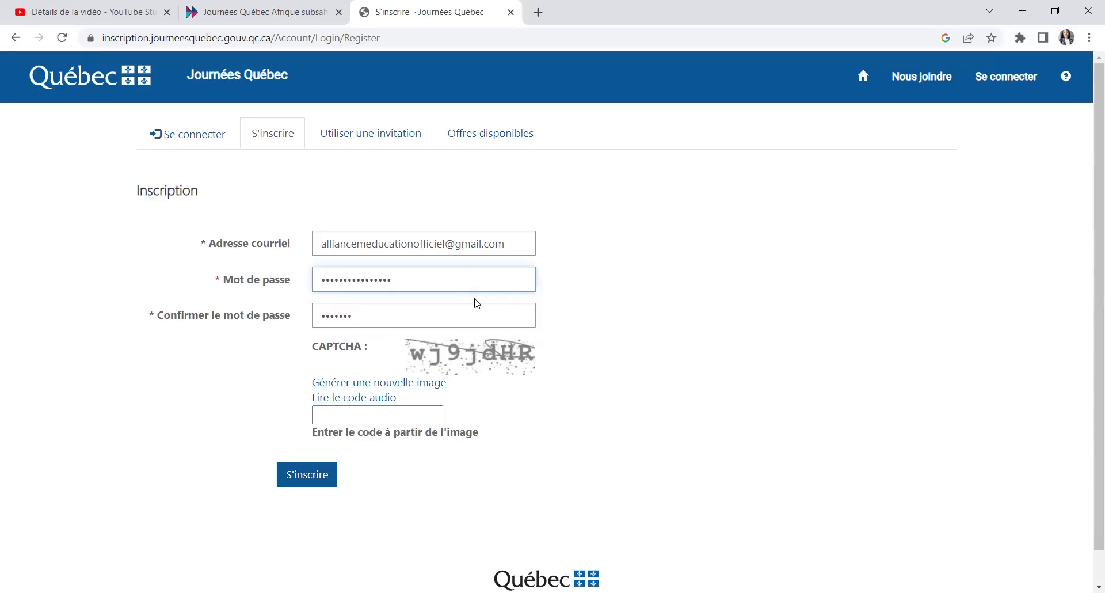
pyautogui.write('••••••')
# Step: Type the code shown in the CAPTCHA image
pyautogui.scroll(-1, 569, 425)
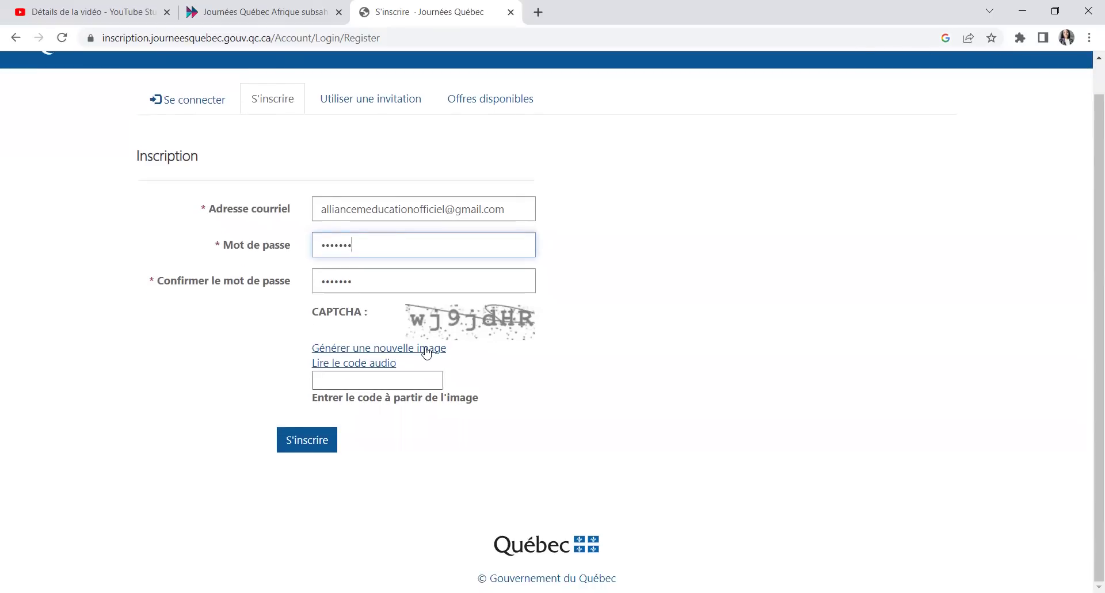
pyautogui.click(361, 384)
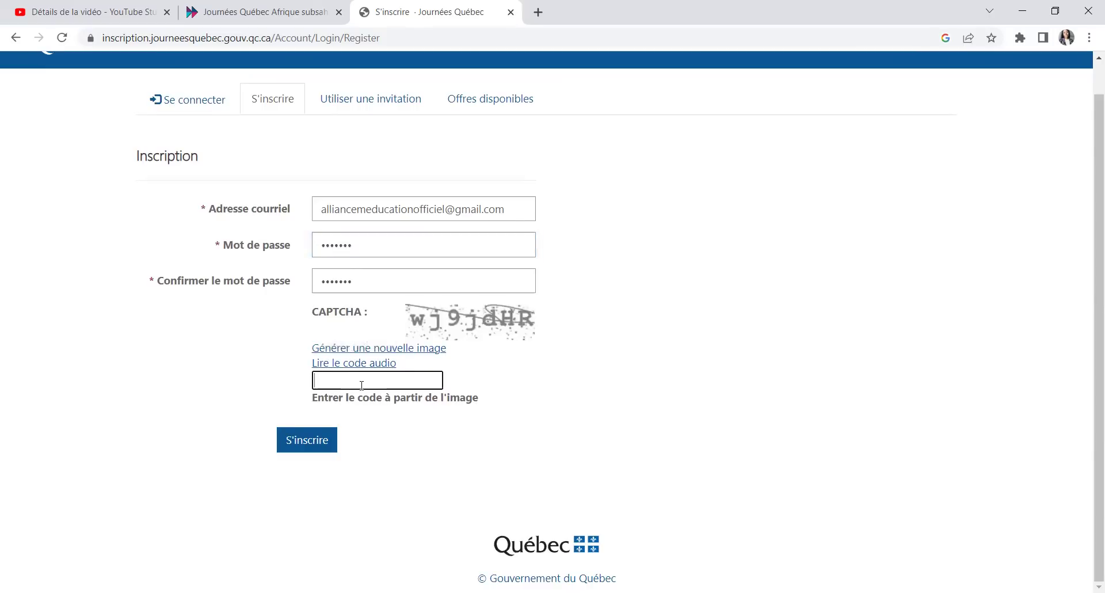
pyautogui.write('wj9jdhr')
# Step: Submit the form, then re-enter a longer password in both password fields
pyautogui.click(299, 445)
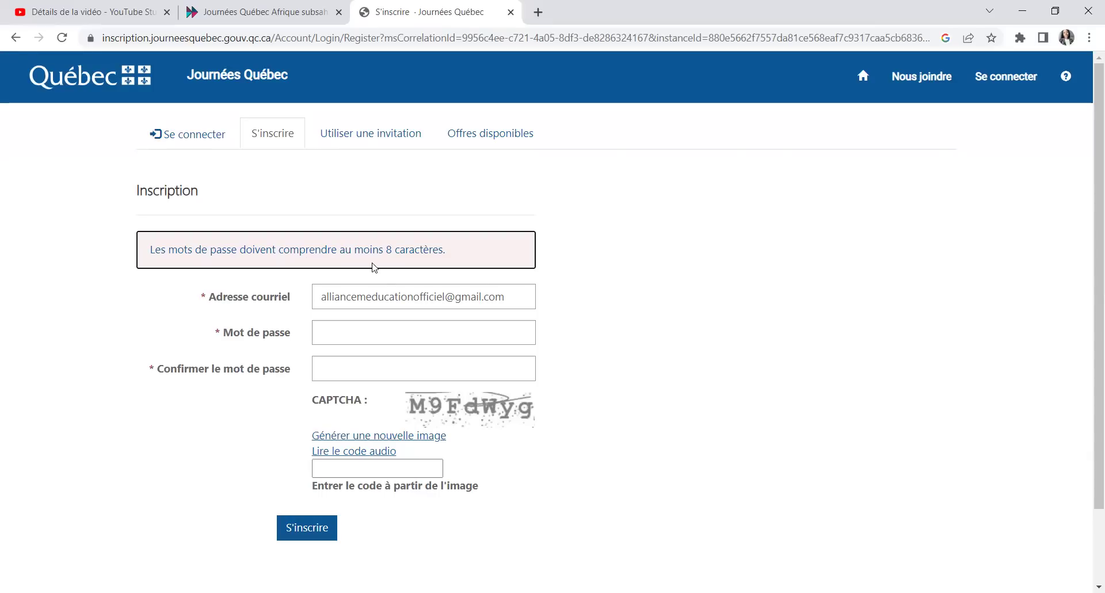
pyautogui.click(333, 332)
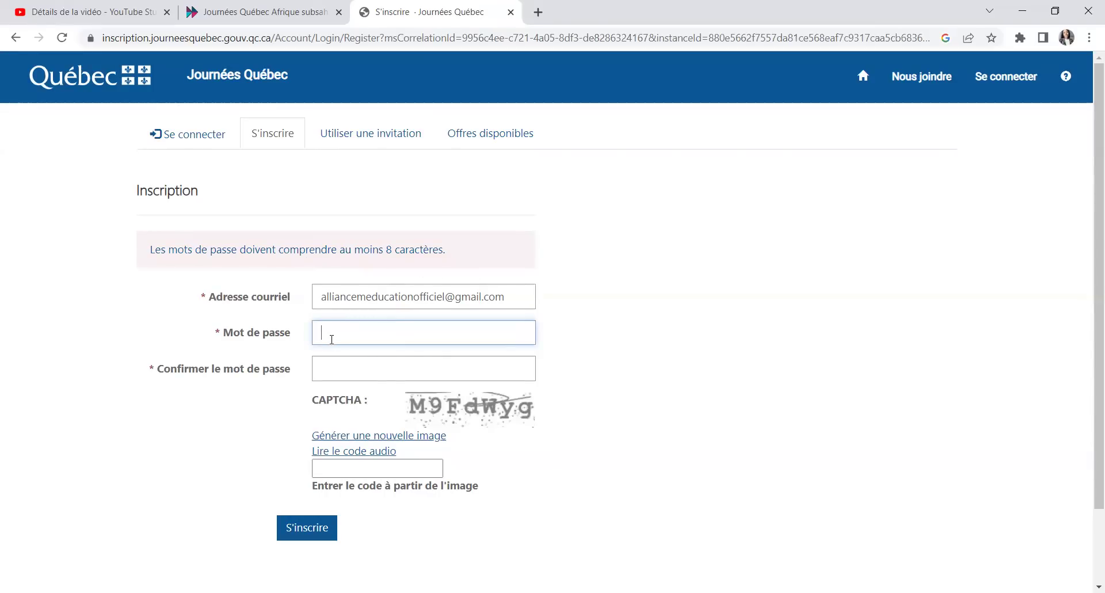
pyautogui.write('aaaaaaaaaaaaa')
pyautogui.click(361, 372)
pyautogui.write('aaaaaaaaaaa')
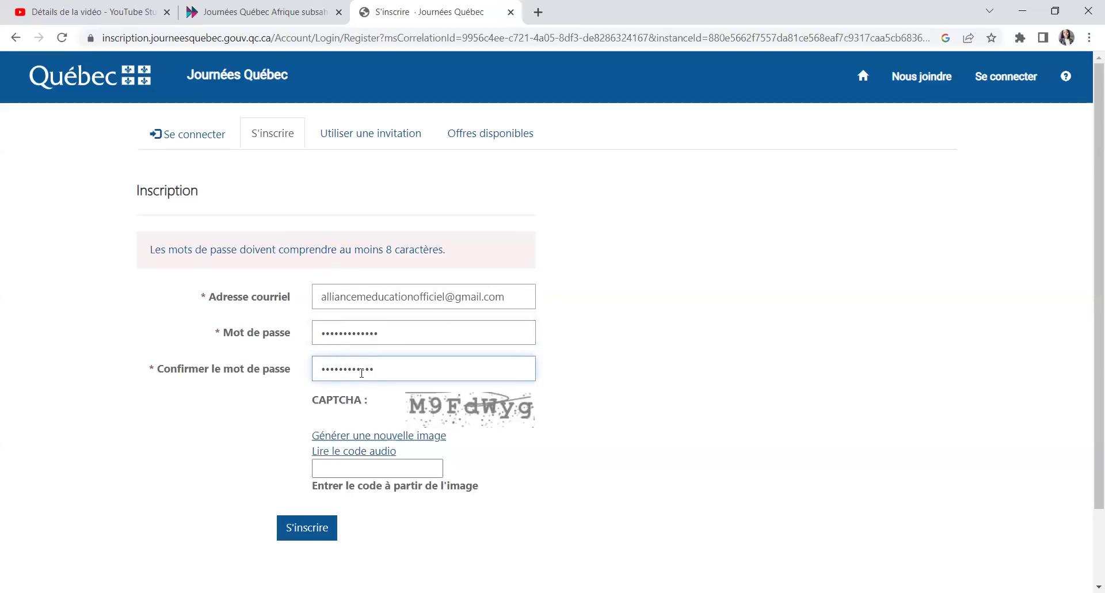
pyautogui.write('a')
# Step: Enter the new CAPTCHA code and resubmit the registration
pyautogui.click(348, 470)
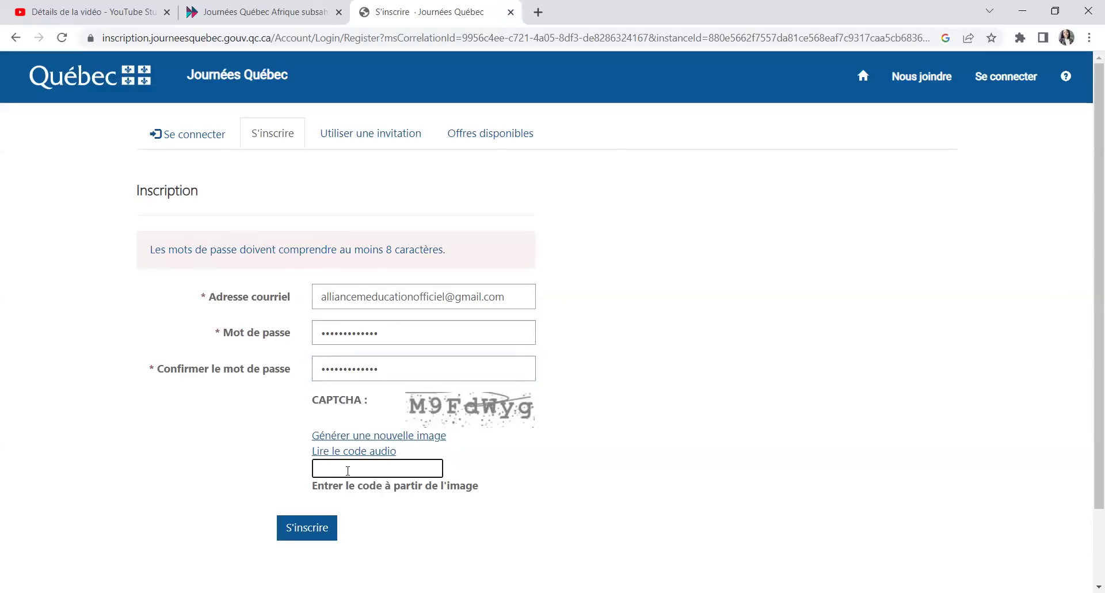
pyautogui.write('M9Fdwy')
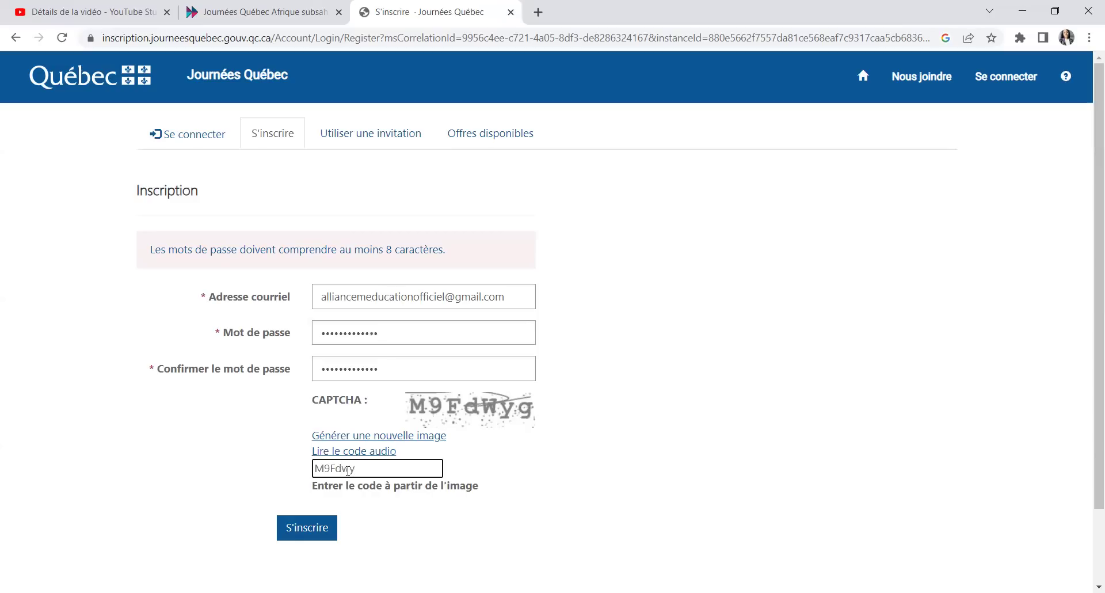
pyautogui.write('g')
pyautogui.click(304, 532)
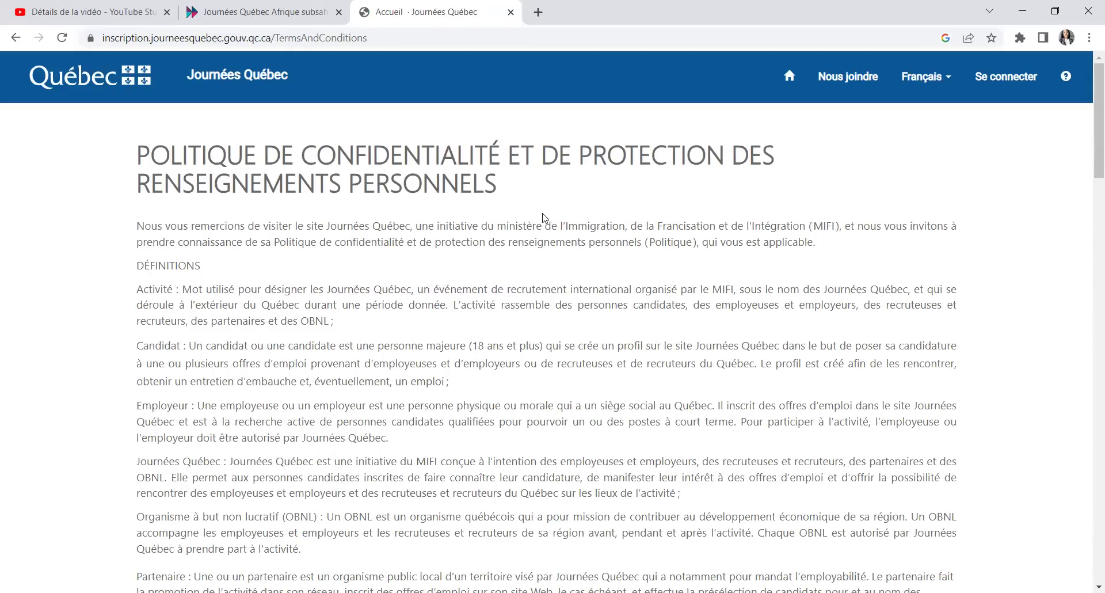
# Step: Choose the candidate profile on the terms page
pyautogui.scroll(-6, 516, 215)
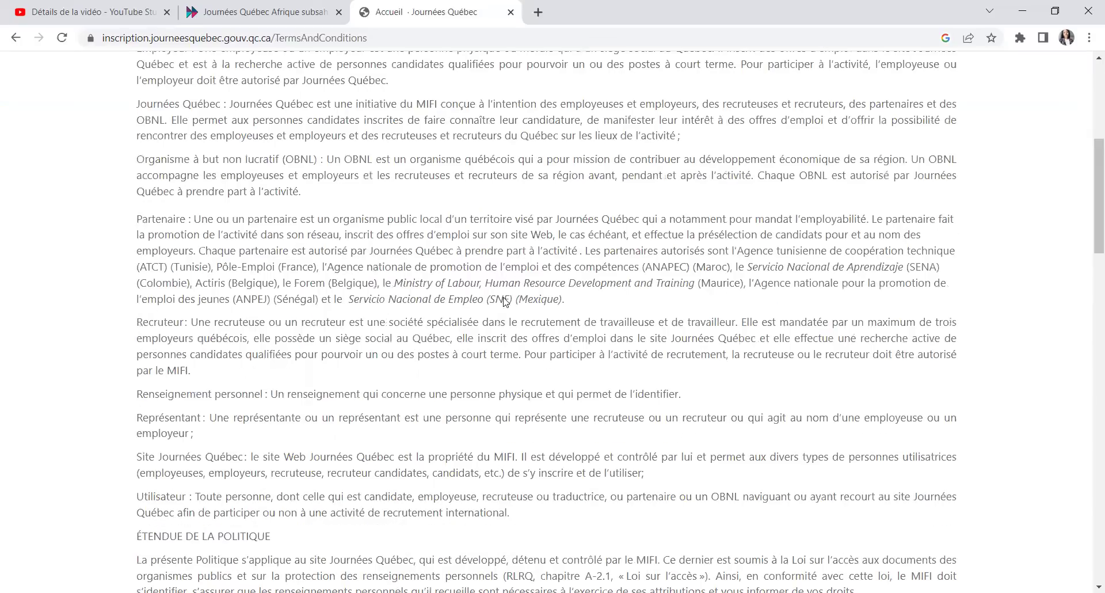
pyautogui.scroll(-12, 495, 351)
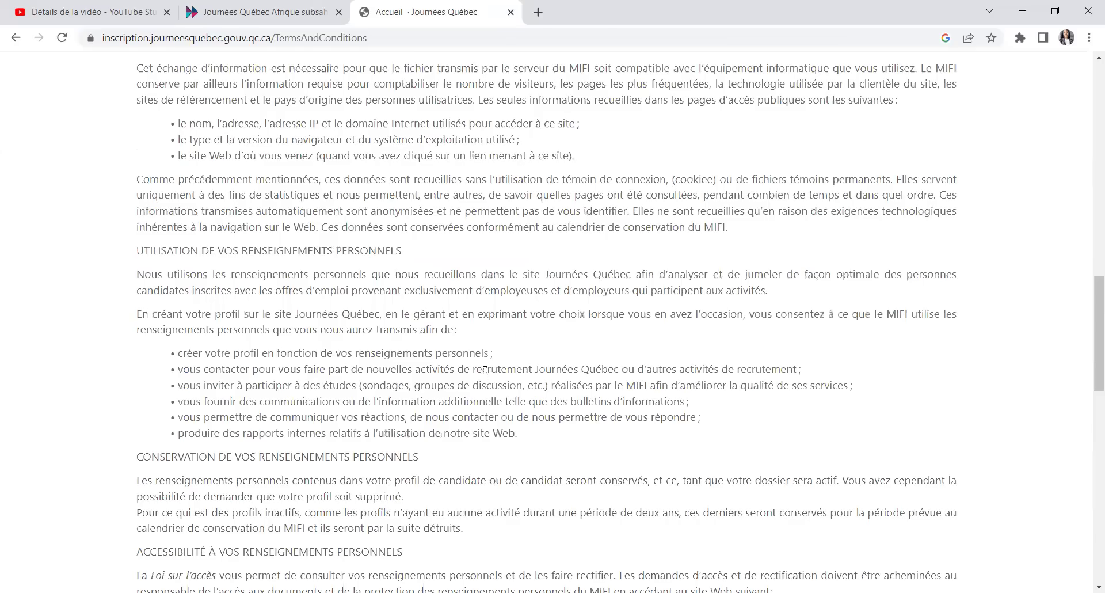
pyautogui.scroll(-12, 484, 370)
pyautogui.scroll(-2, 403, 369)
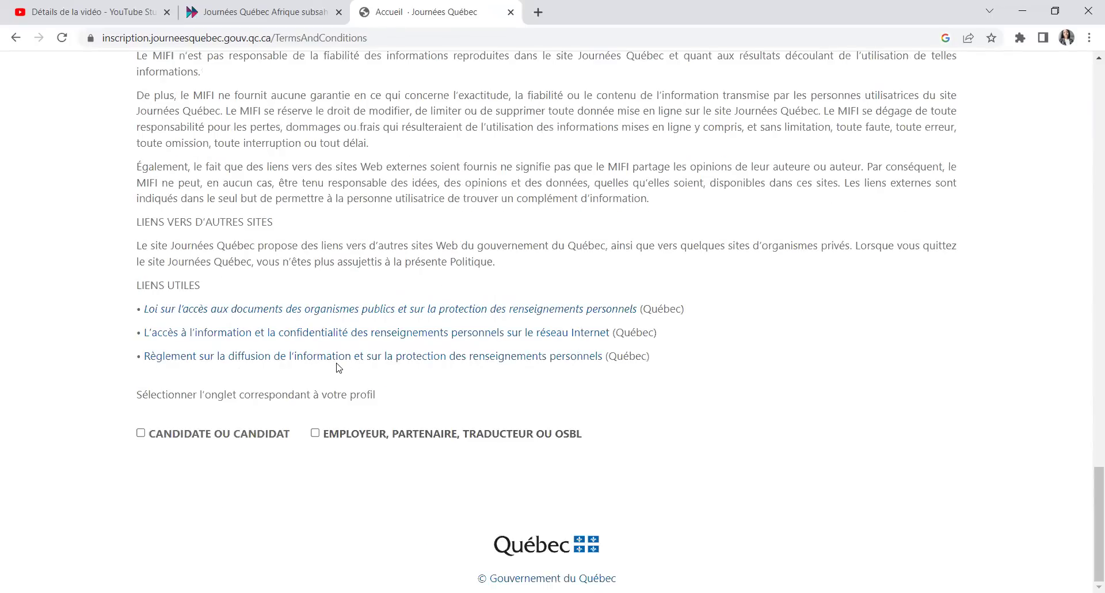
pyautogui.click(139, 436)
# Step: Accept the privacy policy and continue to the Mon compte page
pyautogui.scroll(-6, 398, 407)
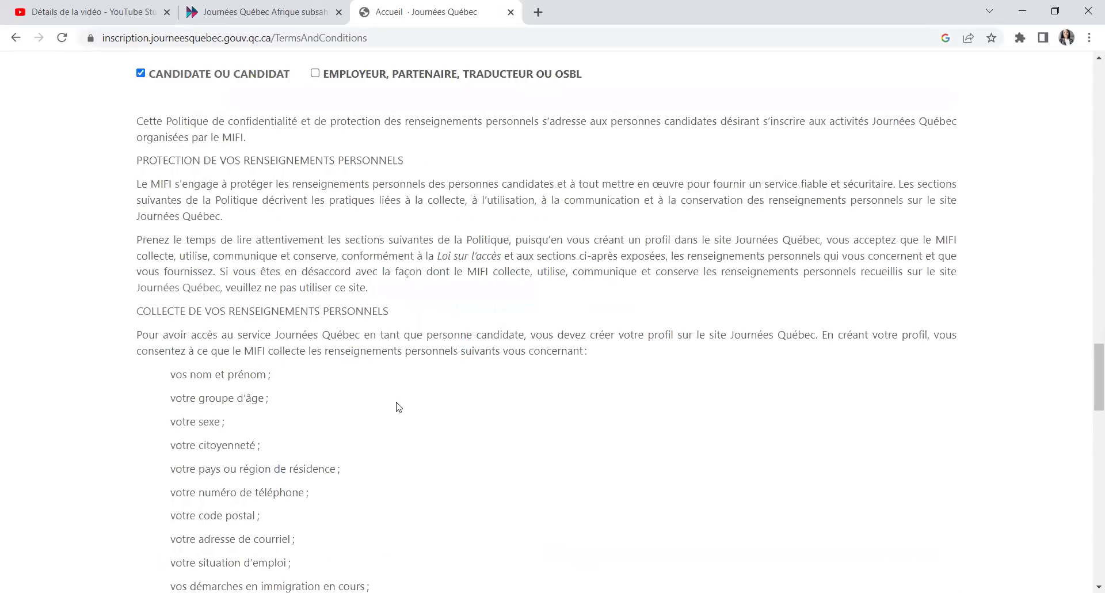
pyautogui.scroll(-8, 380, 410)
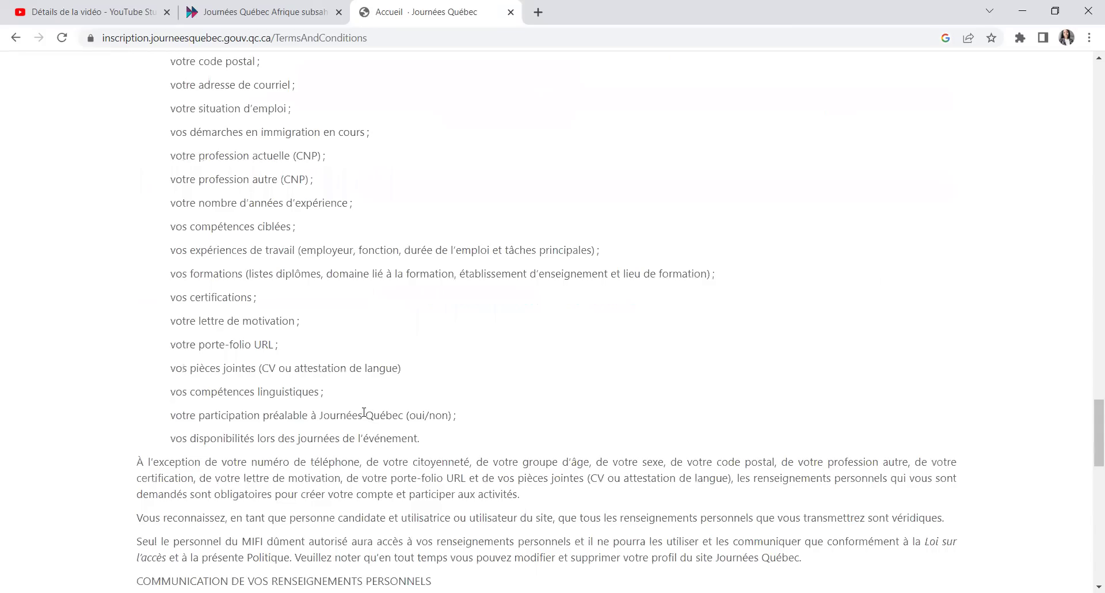
pyautogui.scroll(-8, 364, 412)
pyautogui.scroll(-7, 364, 412)
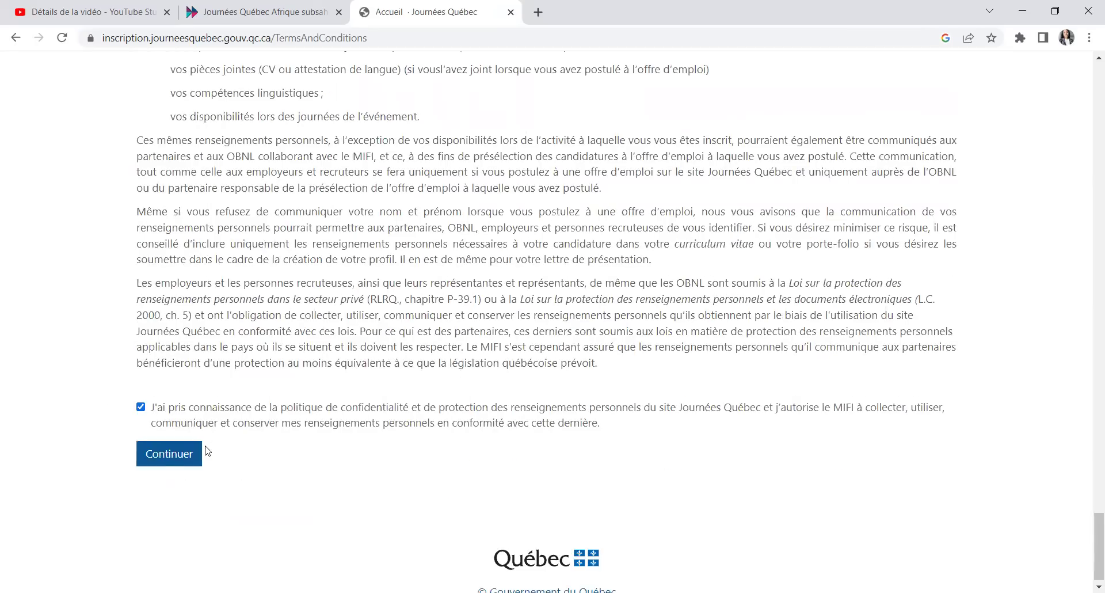
pyautogui.click(161, 452)
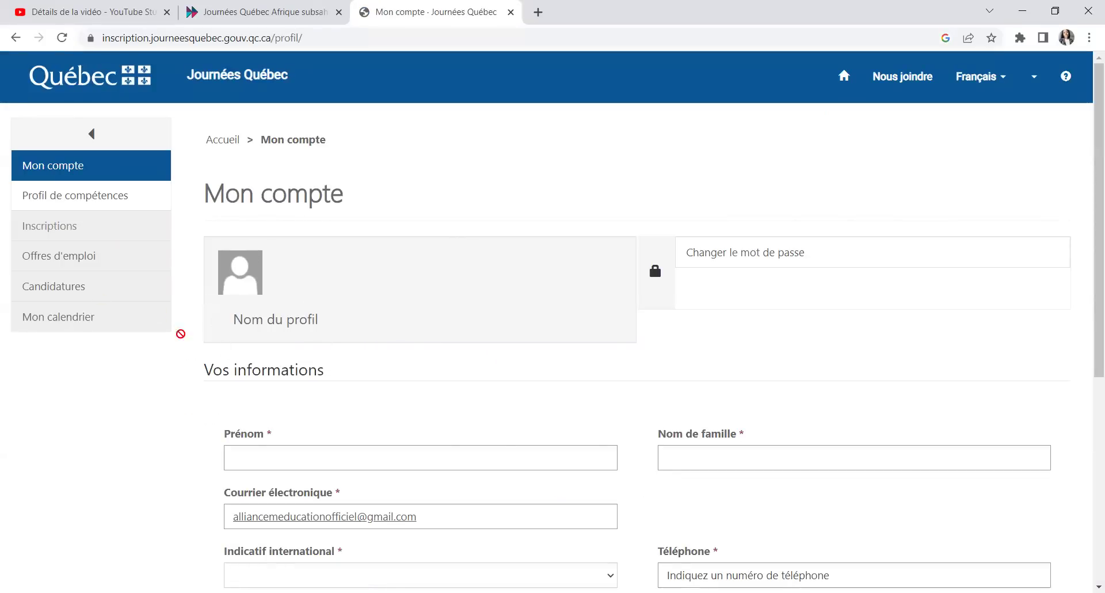
# Step: Set Indicatif international to Niger (227)
pyautogui.scroll(-2, 383, 339)
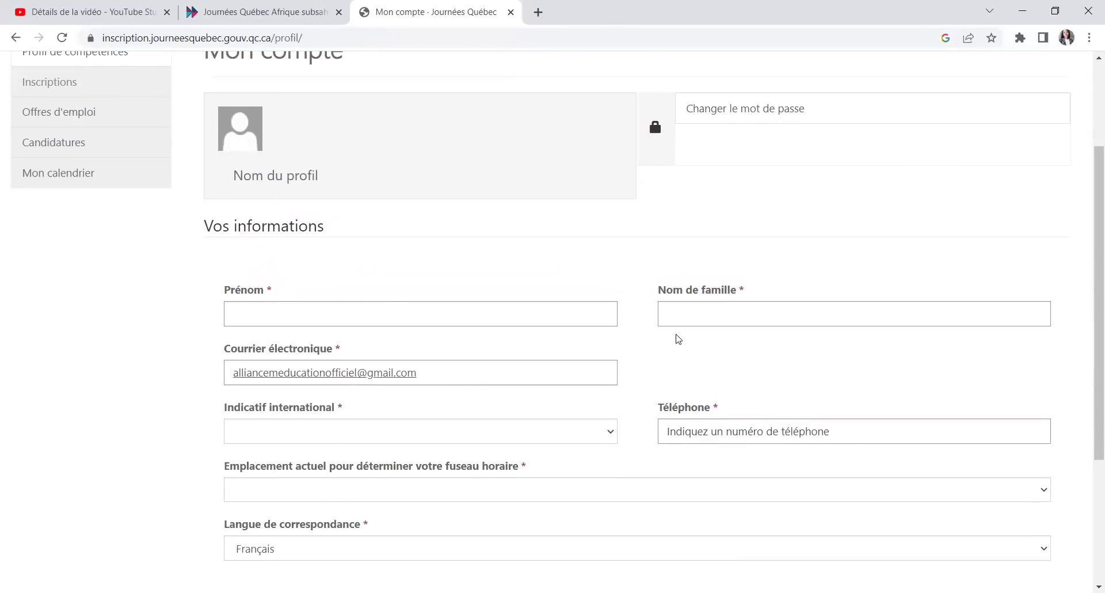
pyautogui.scroll(-2, 464, 382)
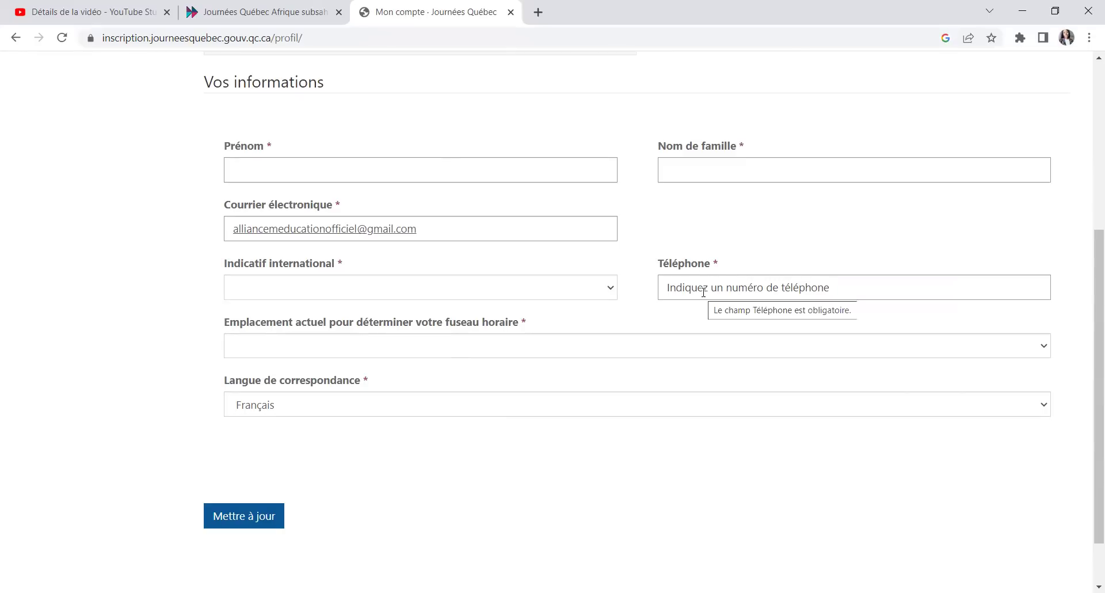
pyautogui.scroll(4, 454, 356)
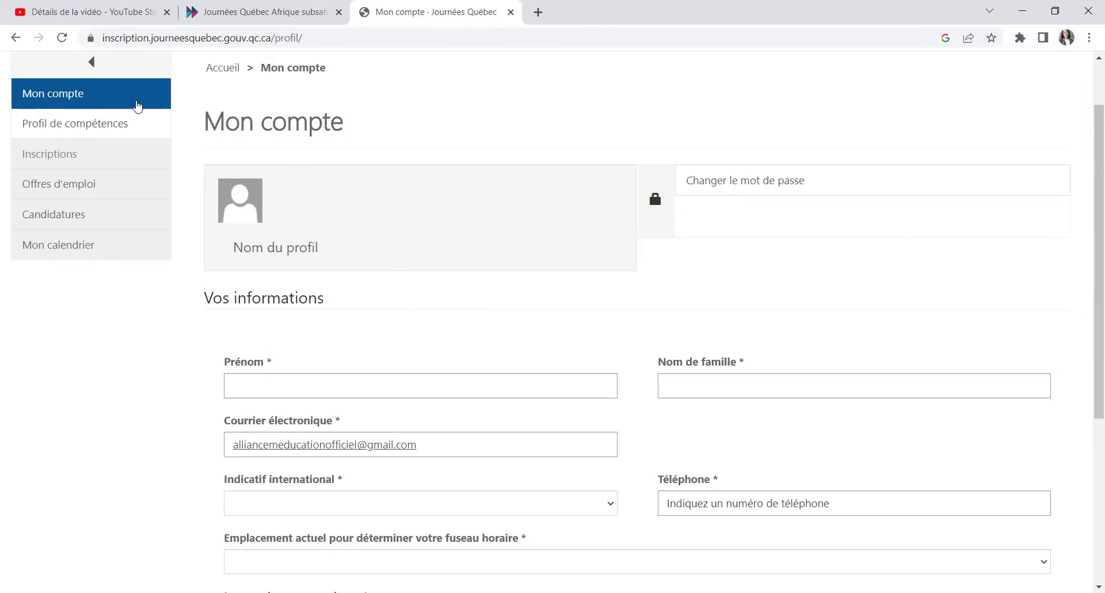
pyautogui.scroll(-4, 332, 215)
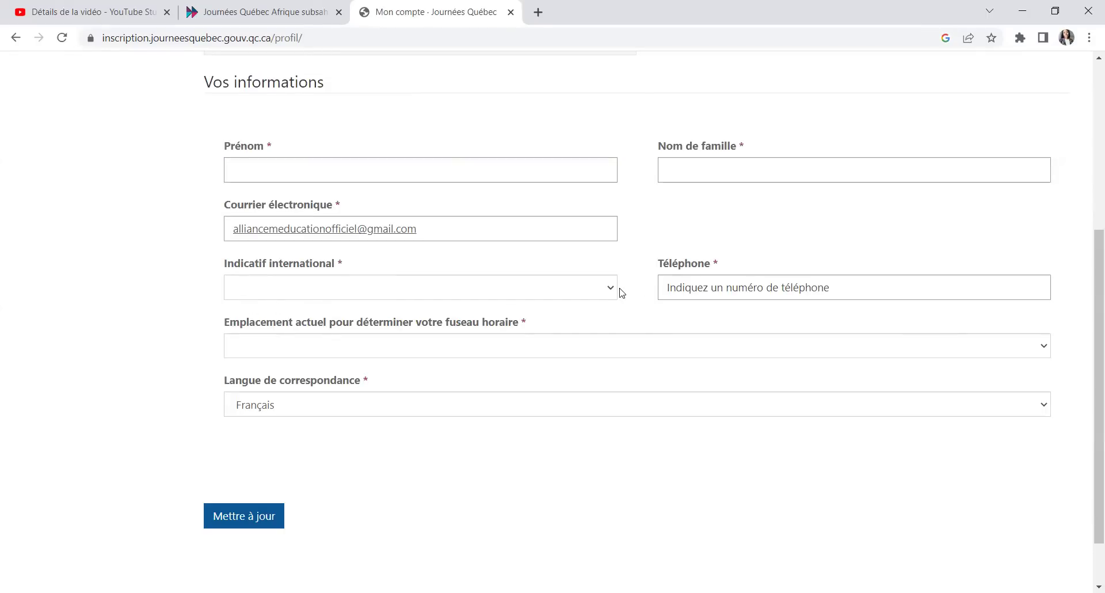
pyautogui.click(602, 293)
pyautogui.scroll(-20, 397, 403)
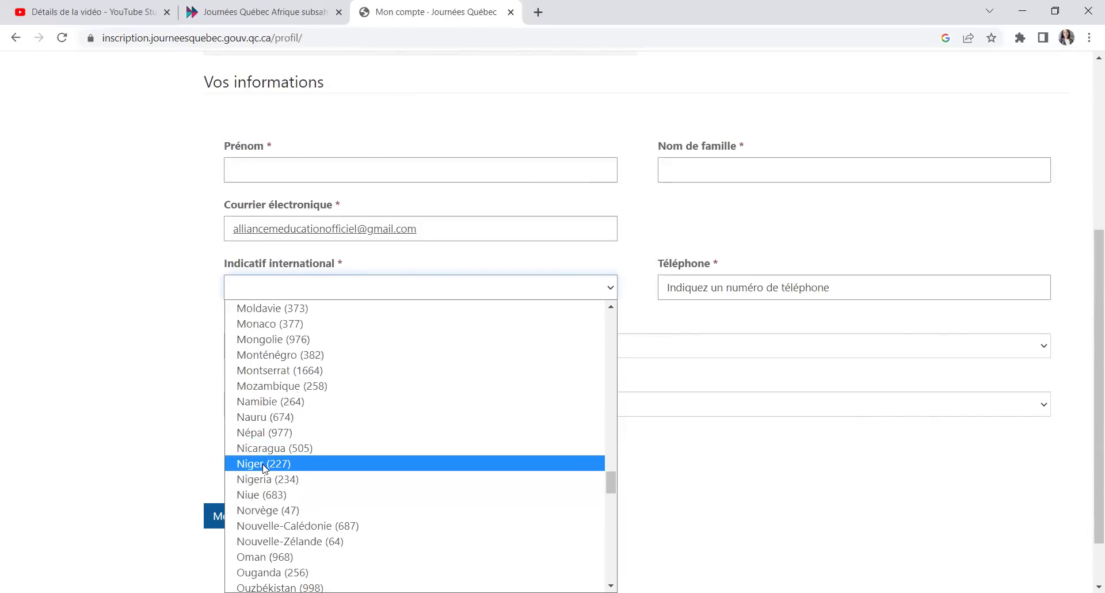
pyautogui.press('Return')
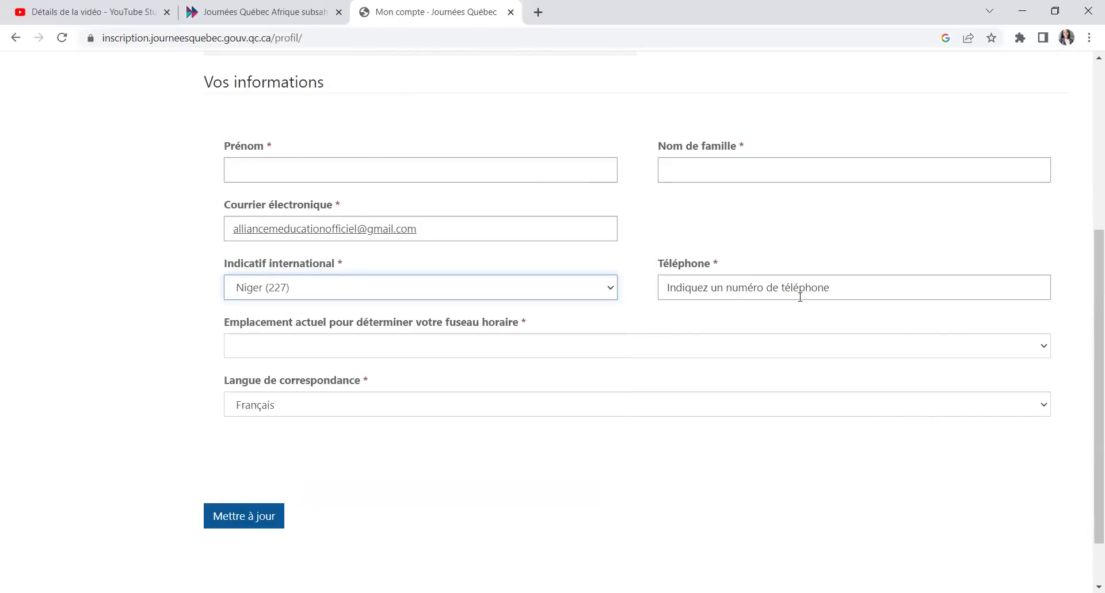
# Step: Set the time-zone location Emplacement actuel to Niger
pyautogui.click(328, 356)
pyautogui.scroll(-15, 302, 276)
pyautogui.scroll(15, 301, 297)
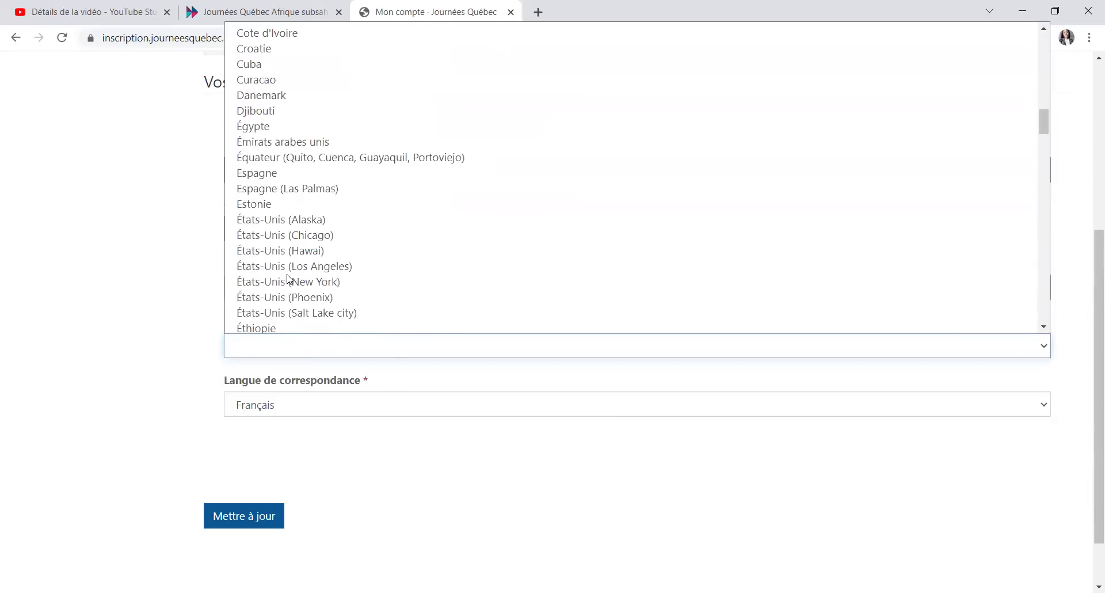
pyautogui.scroll(-5, 284, 284)
pyautogui.scroll(-18, 283, 284)
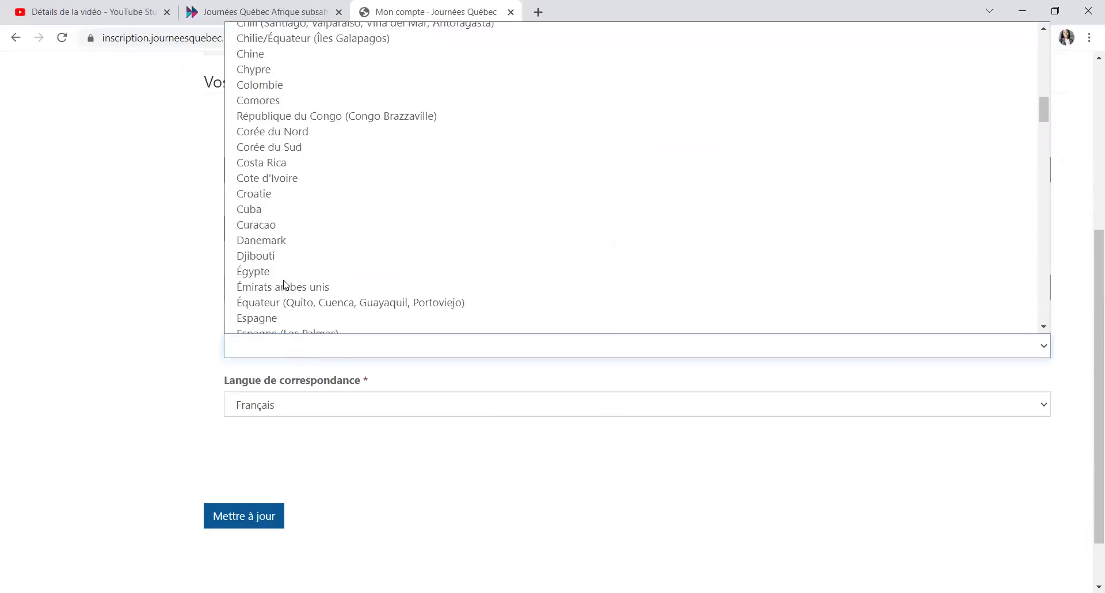
pyautogui.scroll(-3, 284, 292)
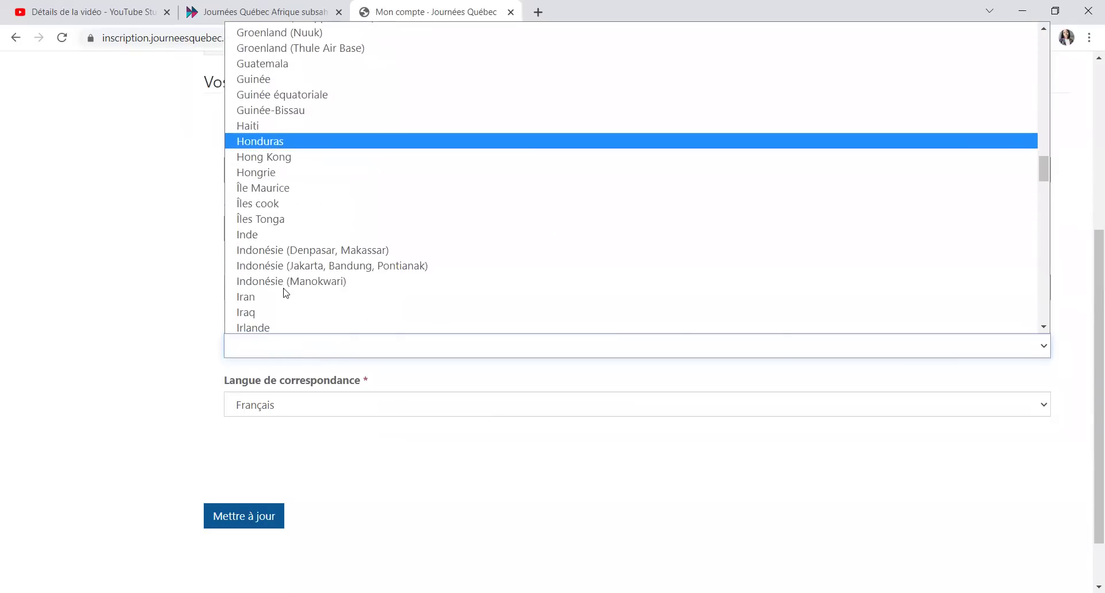
pyautogui.scroll(3, 271, 154)
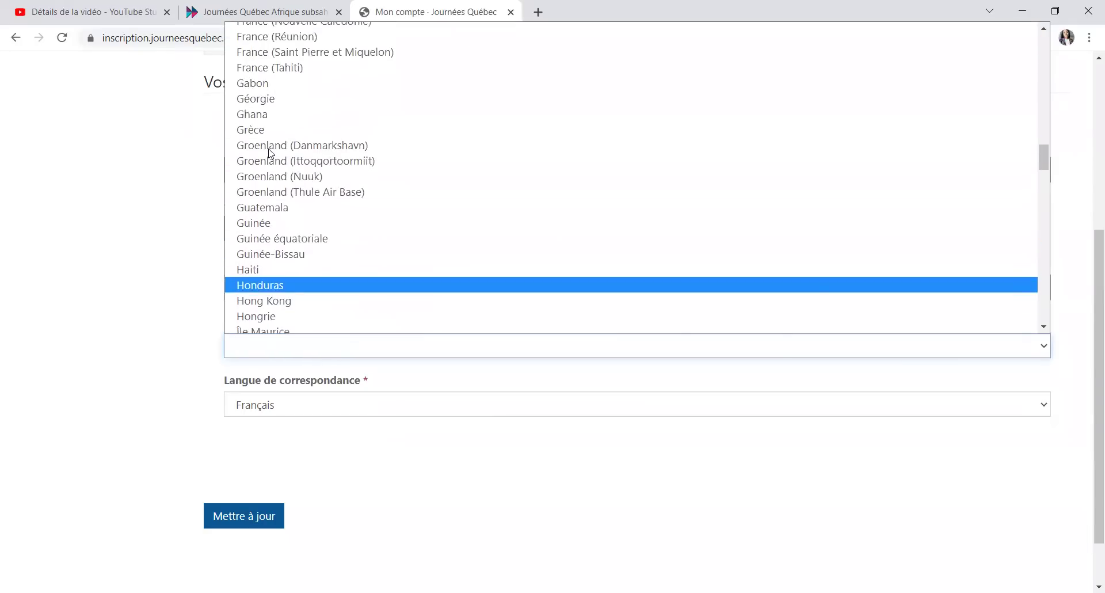
pyautogui.scroll(-10, 291, 178)
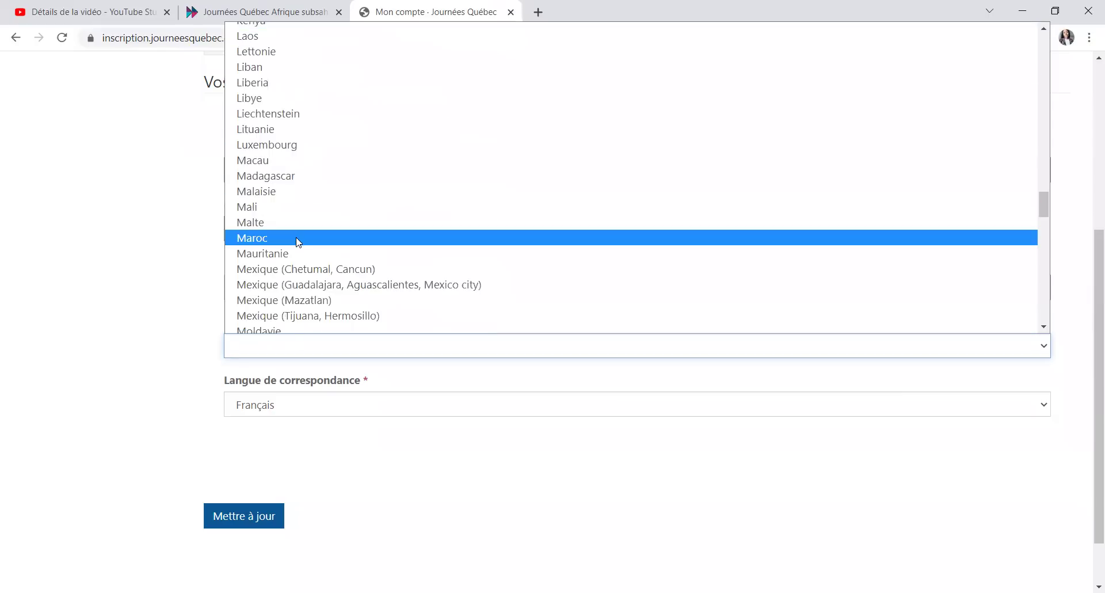
pyautogui.scroll(-3, 285, 184)
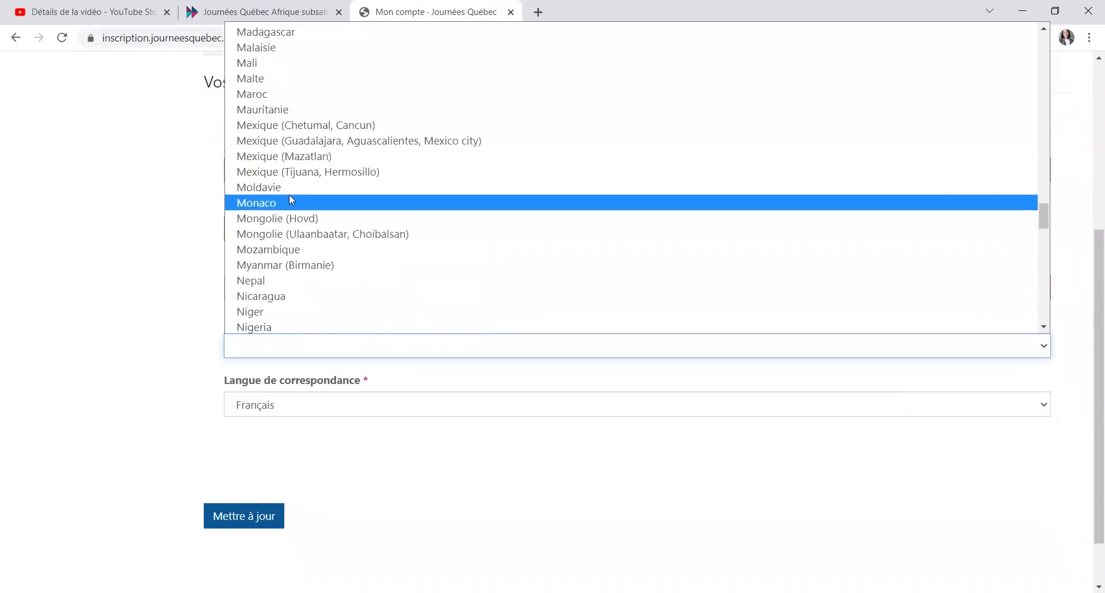
pyautogui.click(266, 312)
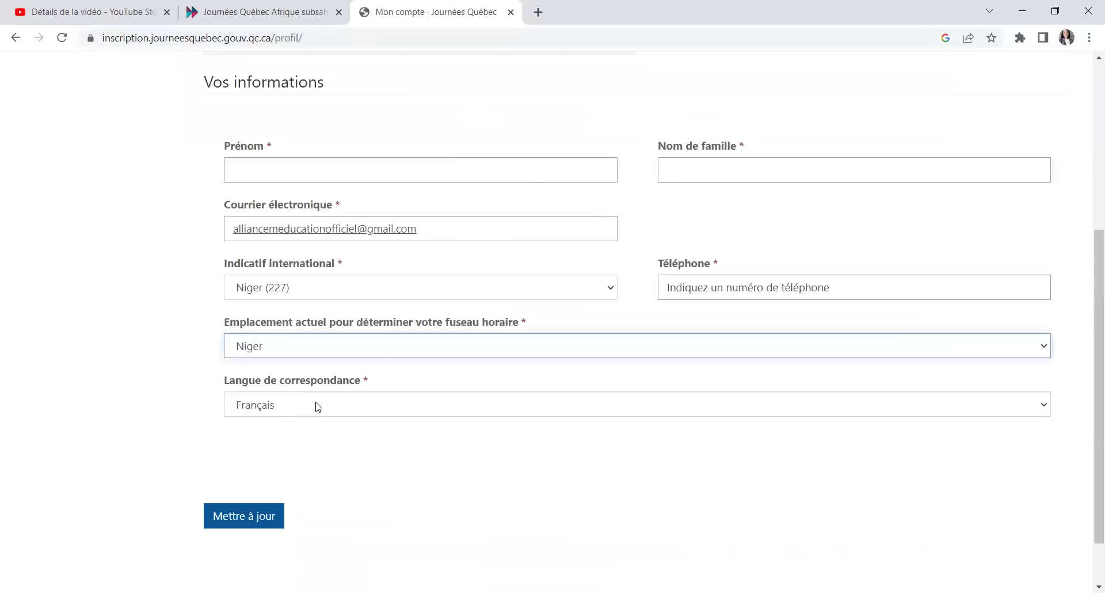
# Step: Keep Français as the correspondence language
pyautogui.click(319, 406)
pyautogui.click(282, 455)
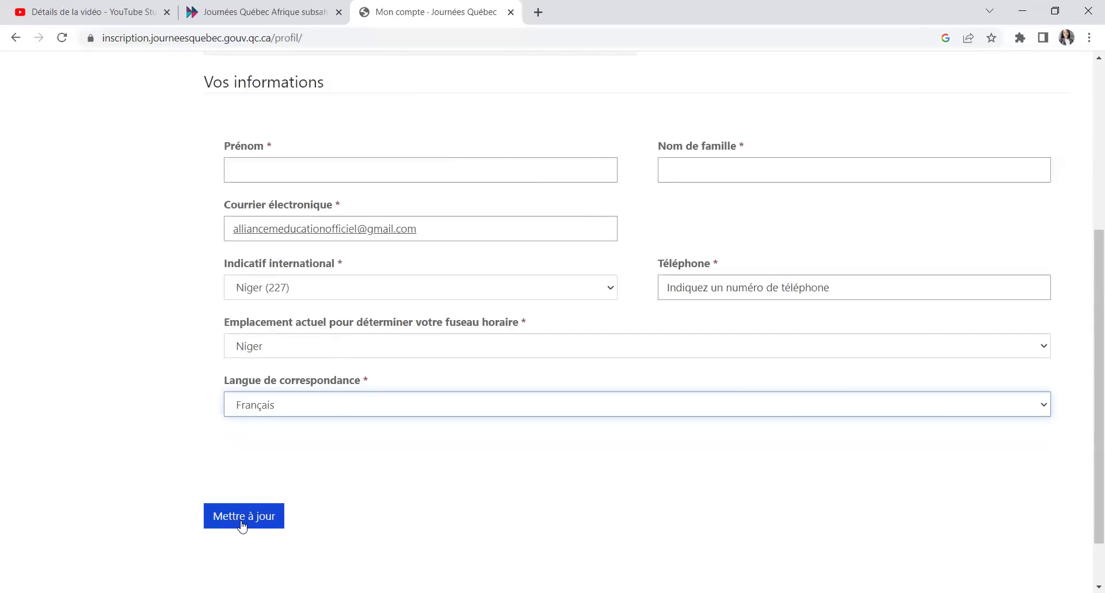
pyautogui.scroll(1, 460, 484)
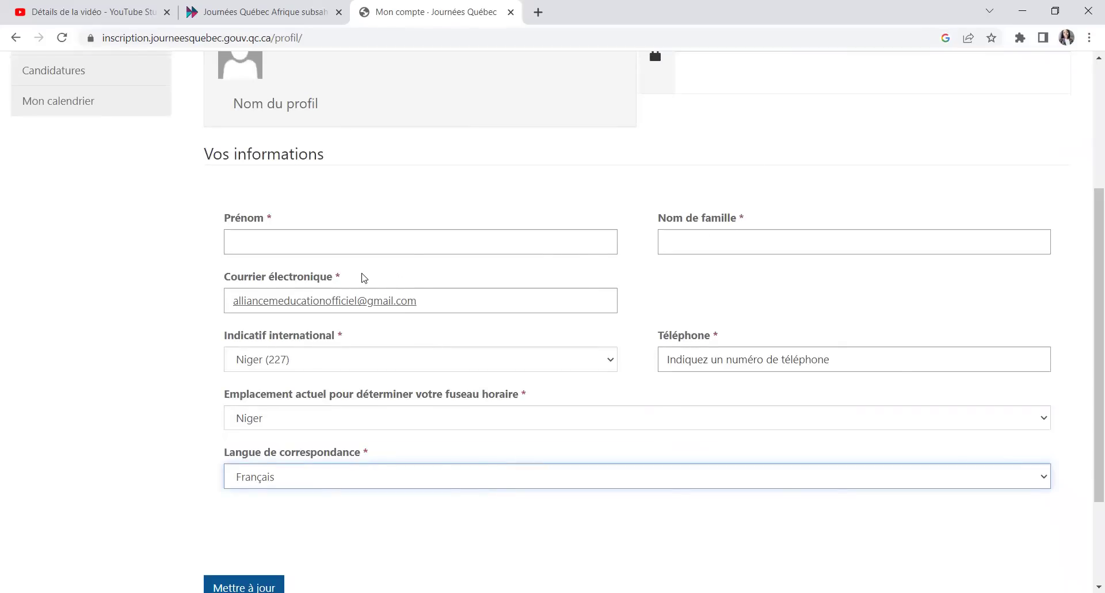
pyautogui.scroll(2, 206, 195)
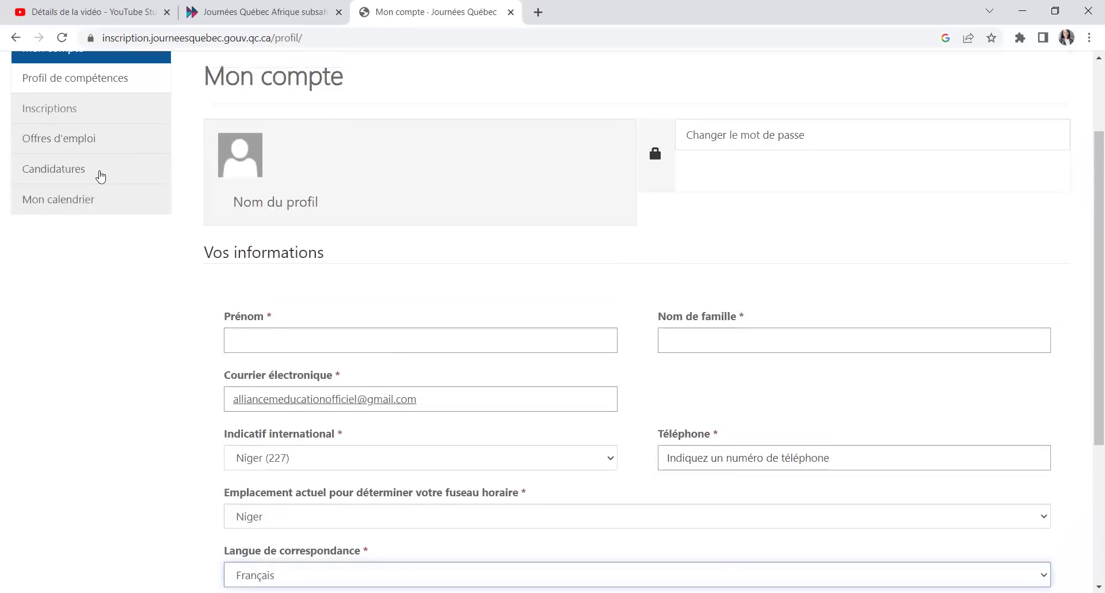
pyautogui.scroll(2, 64, 186)
# Step: Open Profil de compétences from the side menu, reloading the account form
pyautogui.click(66, 194)
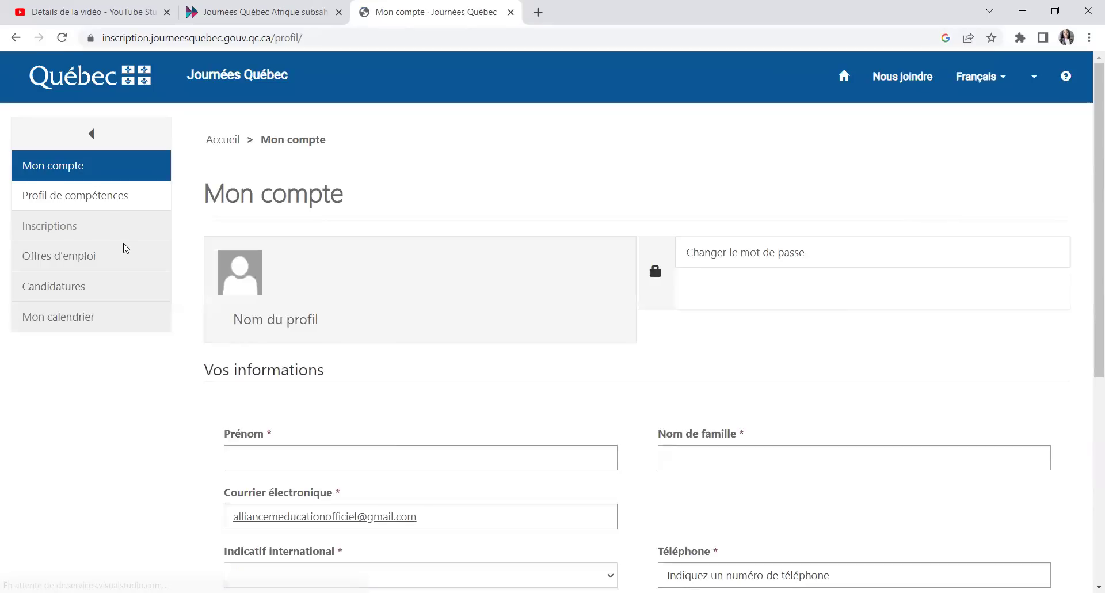
pyautogui.scroll(-5, 380, 361)
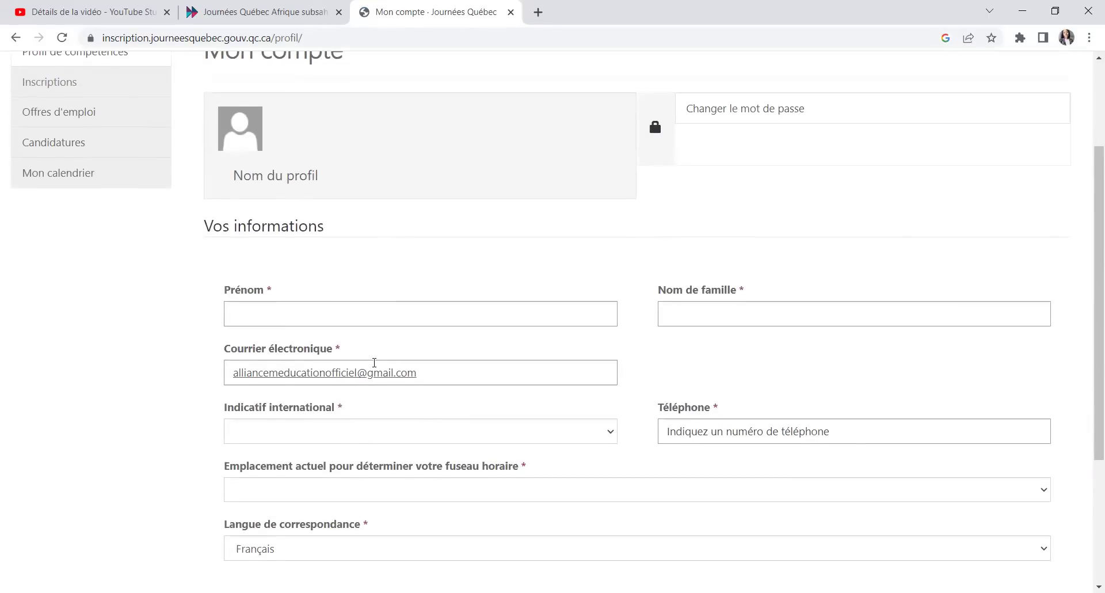
pyautogui.scroll(5, 364, 362)
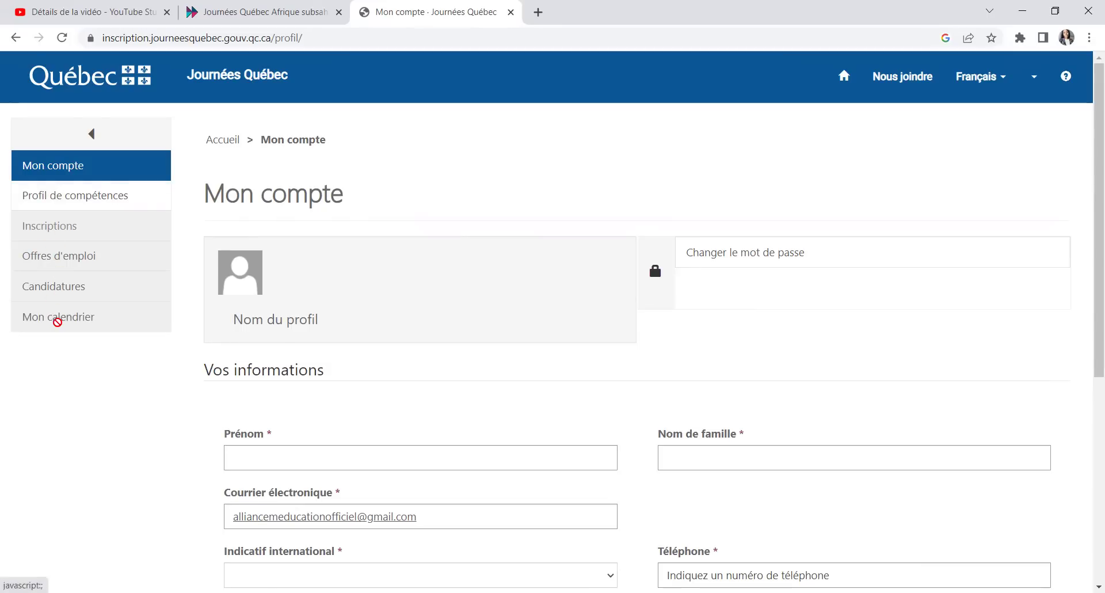
pyautogui.scroll(-3, 538, 325)
pyautogui.scroll(-1, 524, 354)
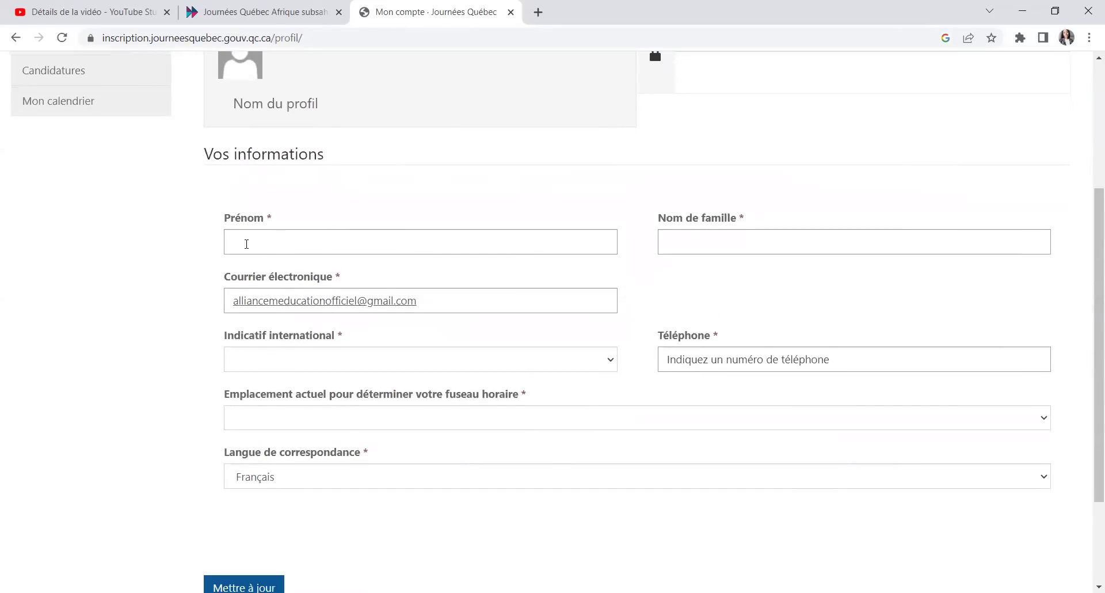
# Step: Fill in the first name and last name fields
pyautogui.click(247, 245)
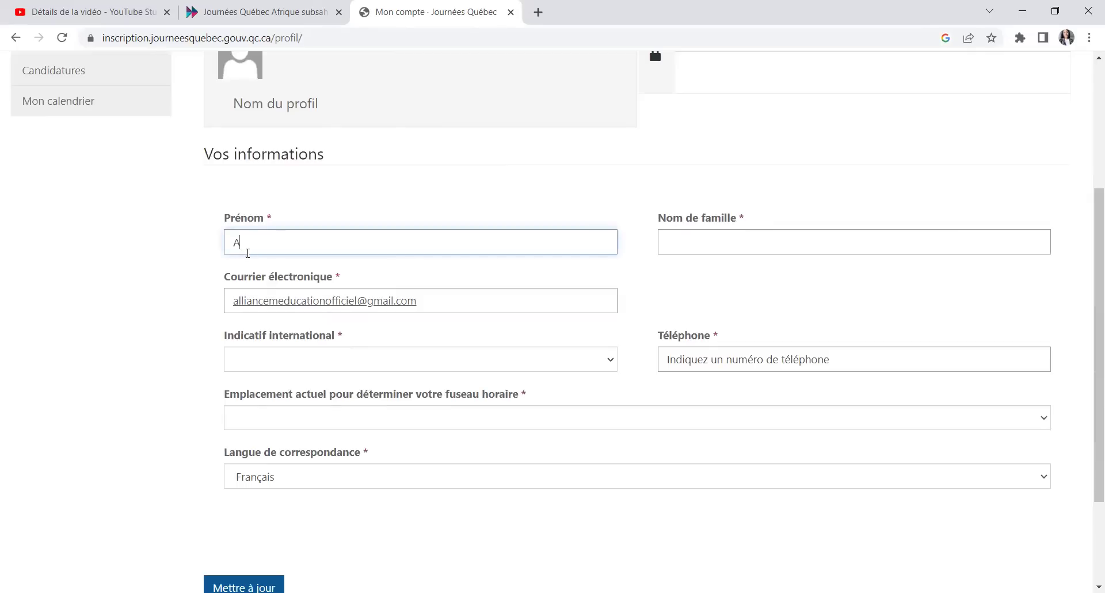
pyautogui.write('Alliance')
pyautogui.click(734, 231)
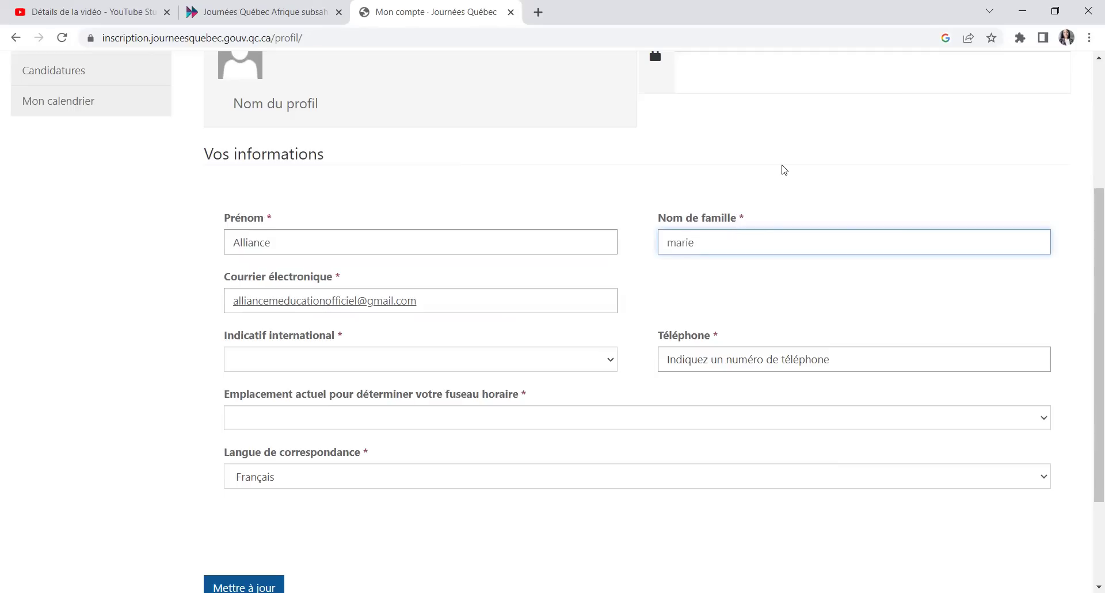
pyautogui.scroll(2, 763, 403)
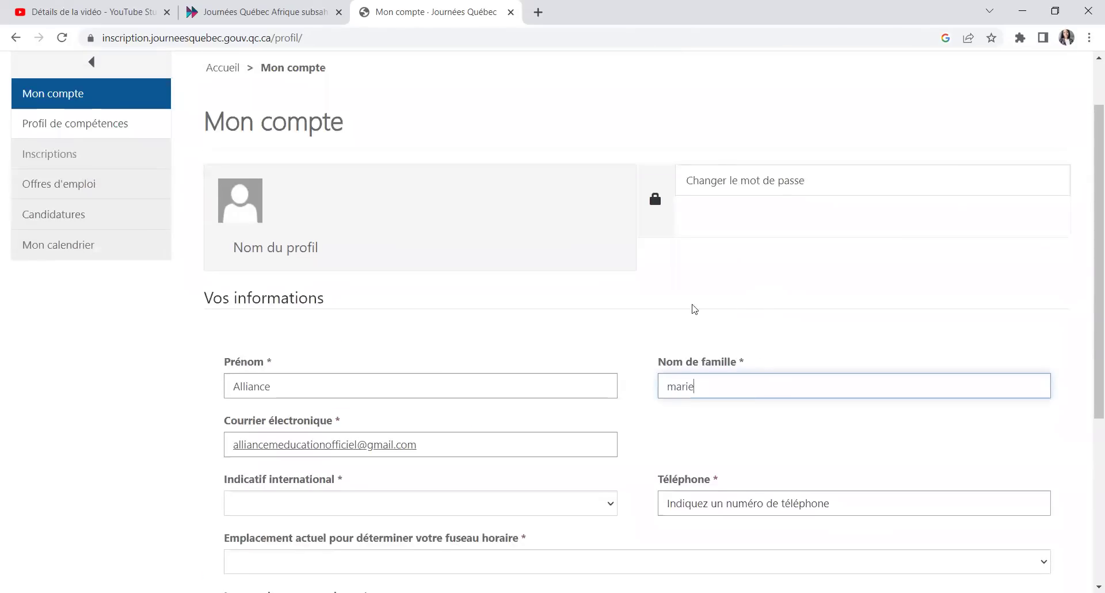
pyautogui.scroll(-1, 585, 412)
pyautogui.scroll(-1, 585, 413)
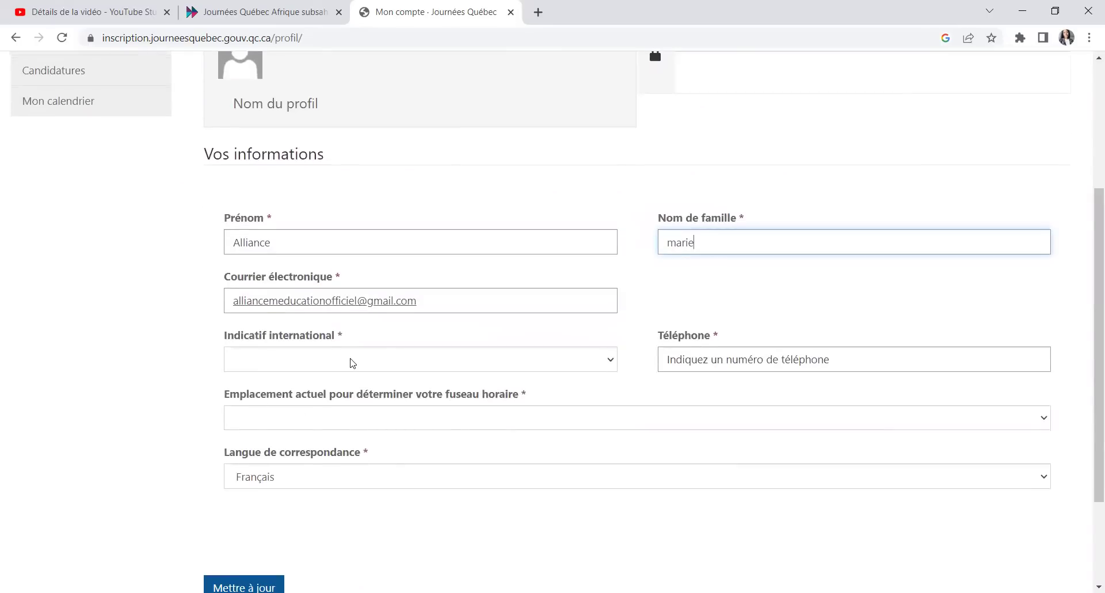
# Step: Set the international dialling code to Togo (228)
pyautogui.click(353, 363)
pyautogui.scroll(-7, 321, 265)
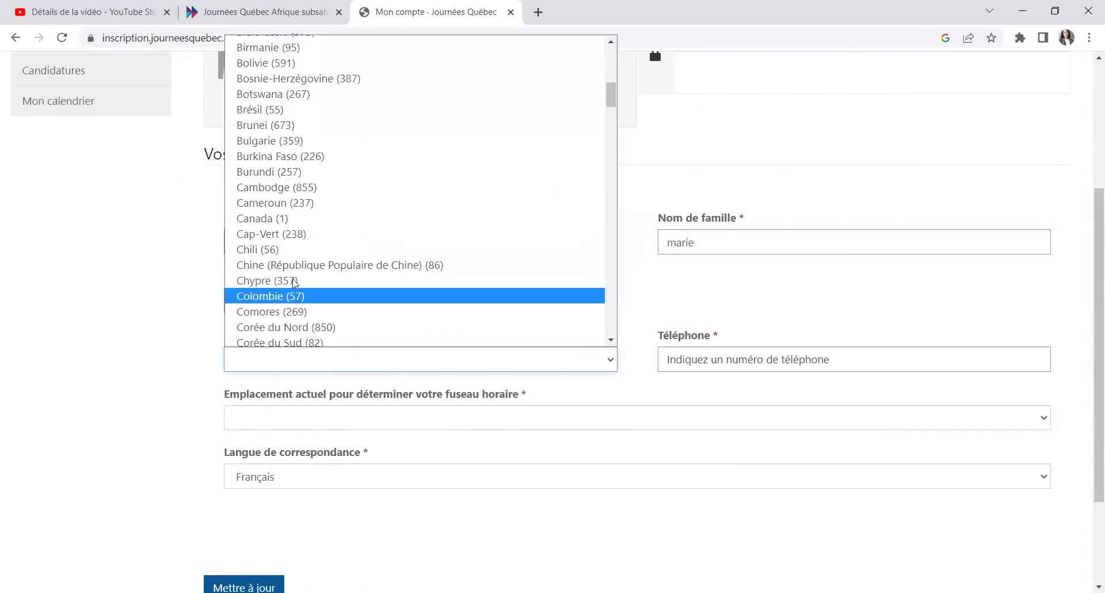
pyautogui.scroll(-20, 311, 280)
pyautogui.scroll(-20, 319, 276)
pyautogui.scroll(16, 308, 269)
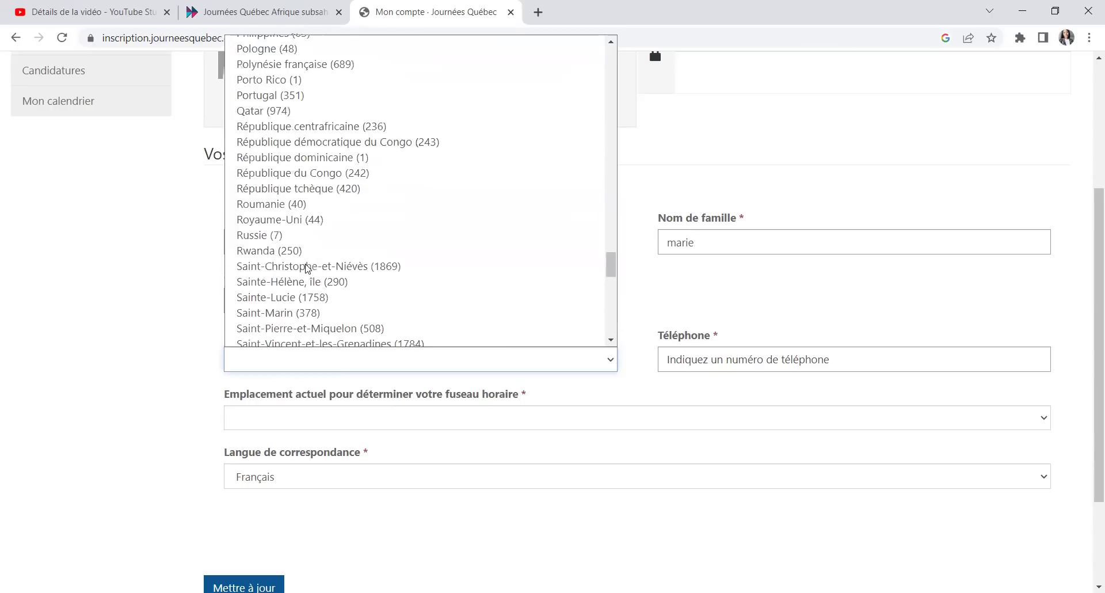
pyautogui.scroll(6, 295, 165)
pyautogui.scroll(-16, 295, 173)
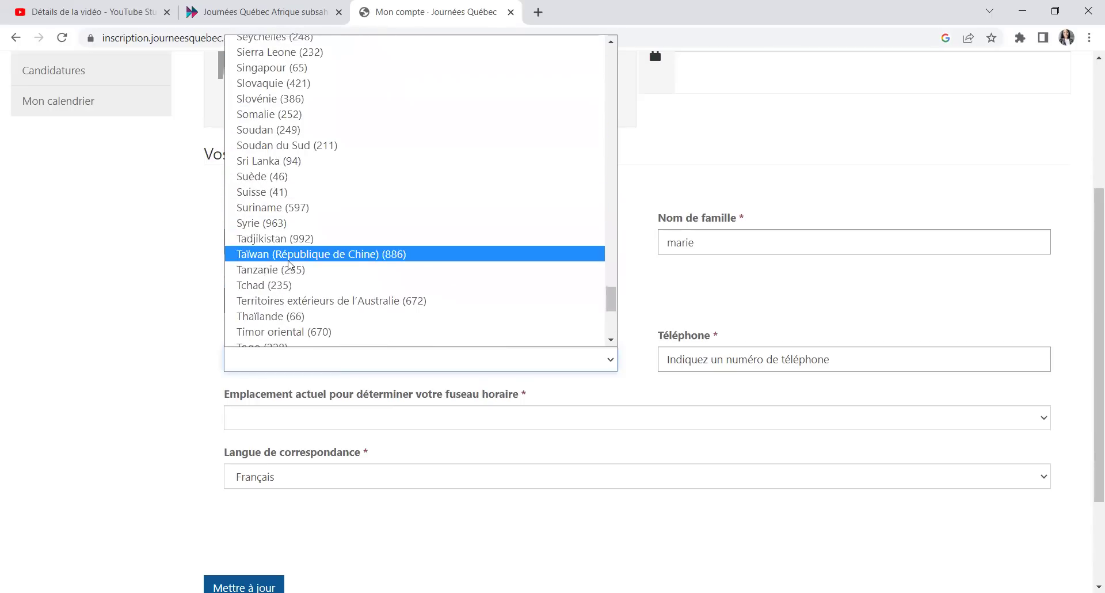
pyautogui.scroll(-3, 290, 265)
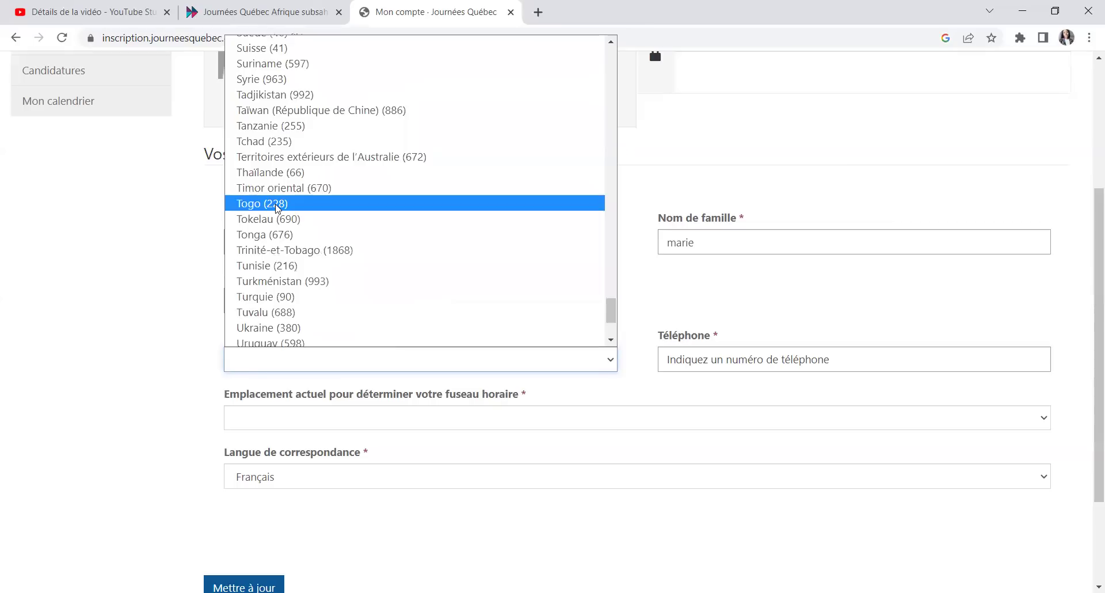
pyautogui.click(277, 205)
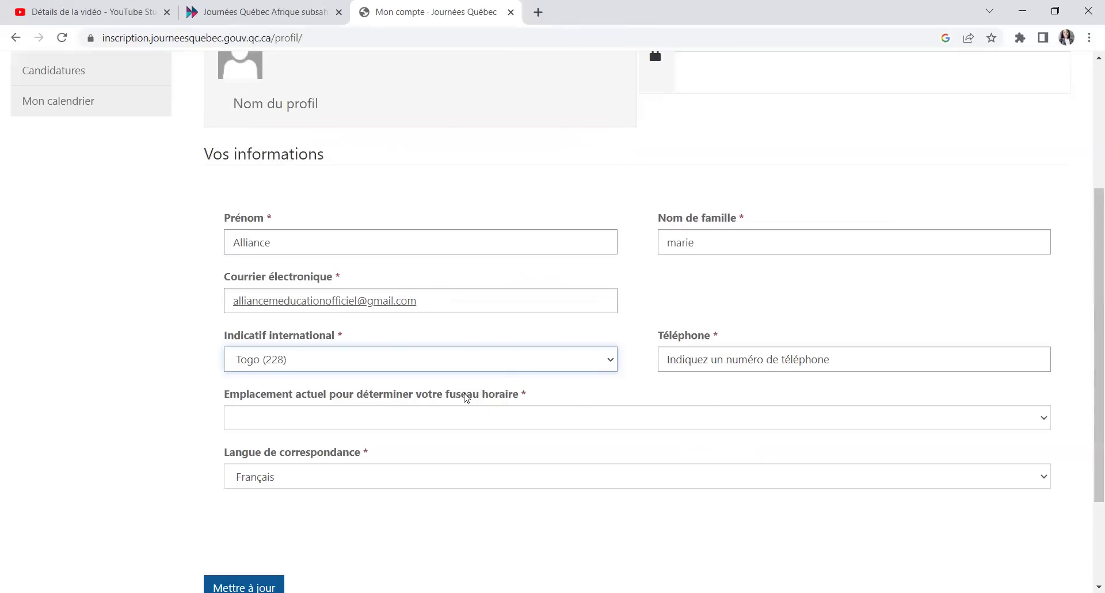
# Step: Enter the telephone number in the Téléphone field
pyautogui.click(731, 365)
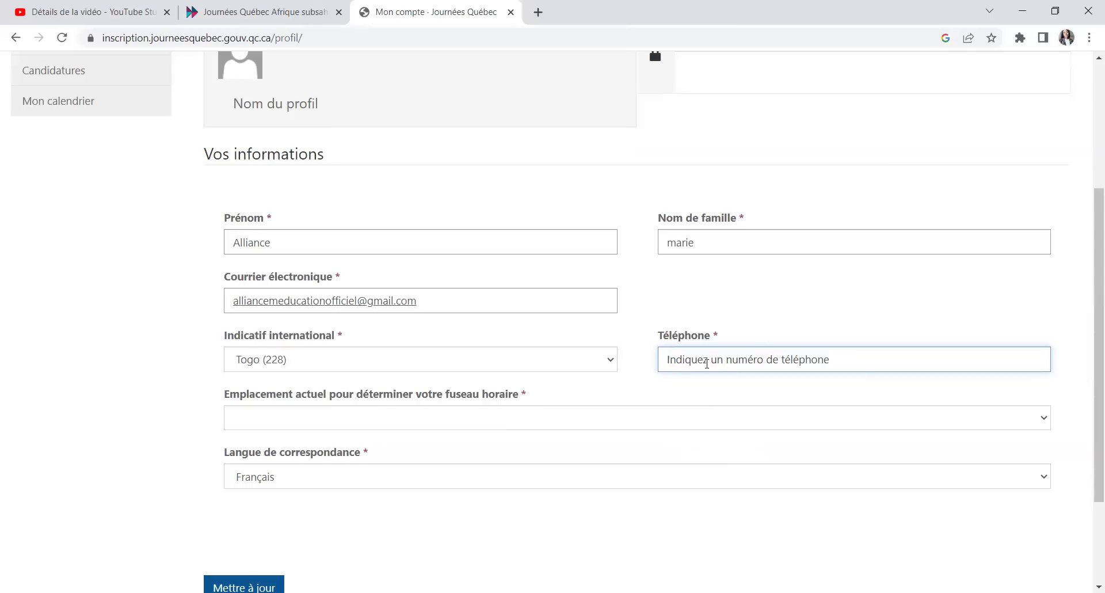
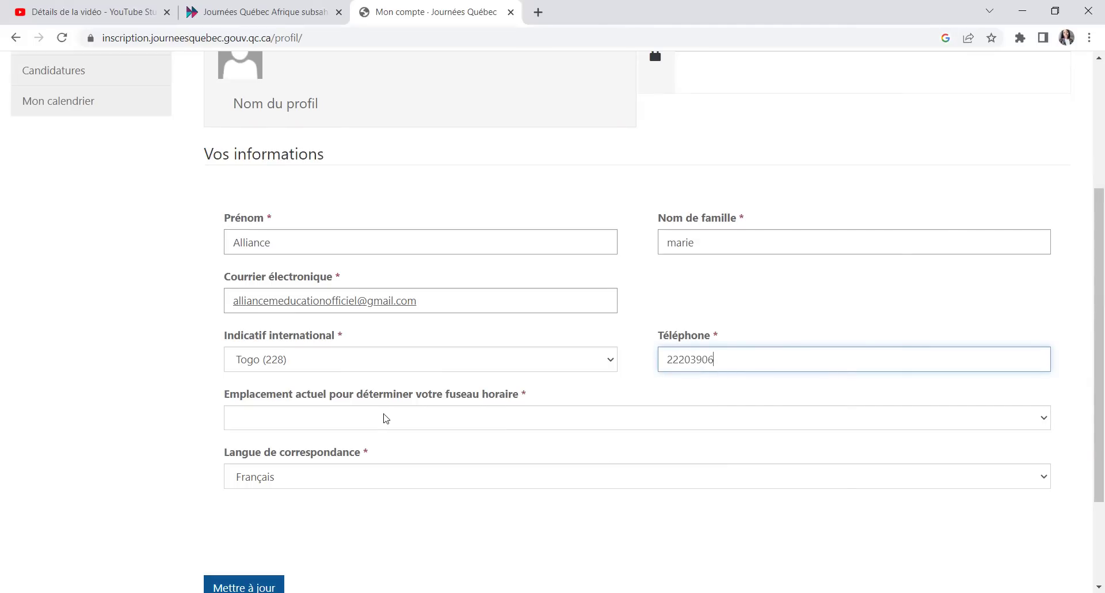
pyautogui.click(346, 427)
# Step: Choose Togo as the time-zone location
pyautogui.scroll(-10, 362, 358)
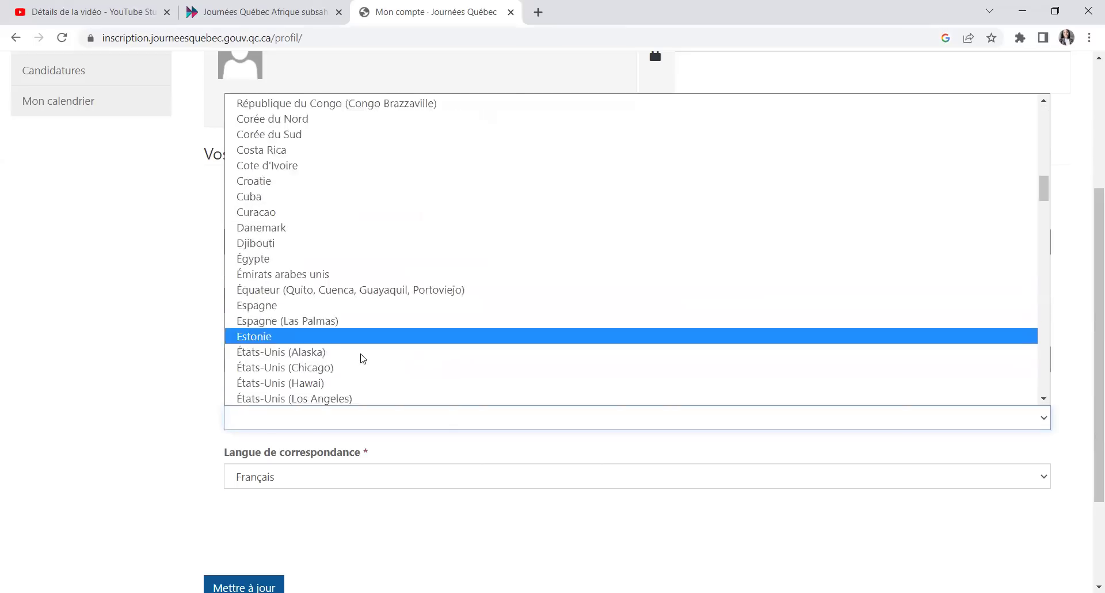
pyautogui.scroll(-4, 363, 359)
pyautogui.scroll(-10, 318, 297)
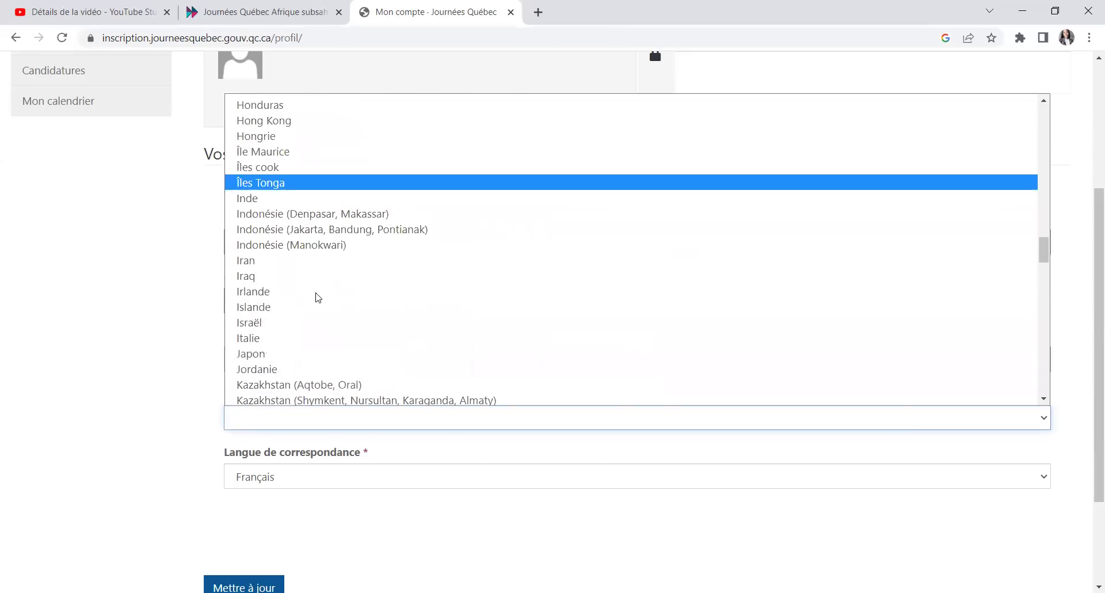
pyautogui.scroll(-9, 305, 299)
pyautogui.scroll(-4, 307, 321)
pyautogui.scroll(-3, 292, 320)
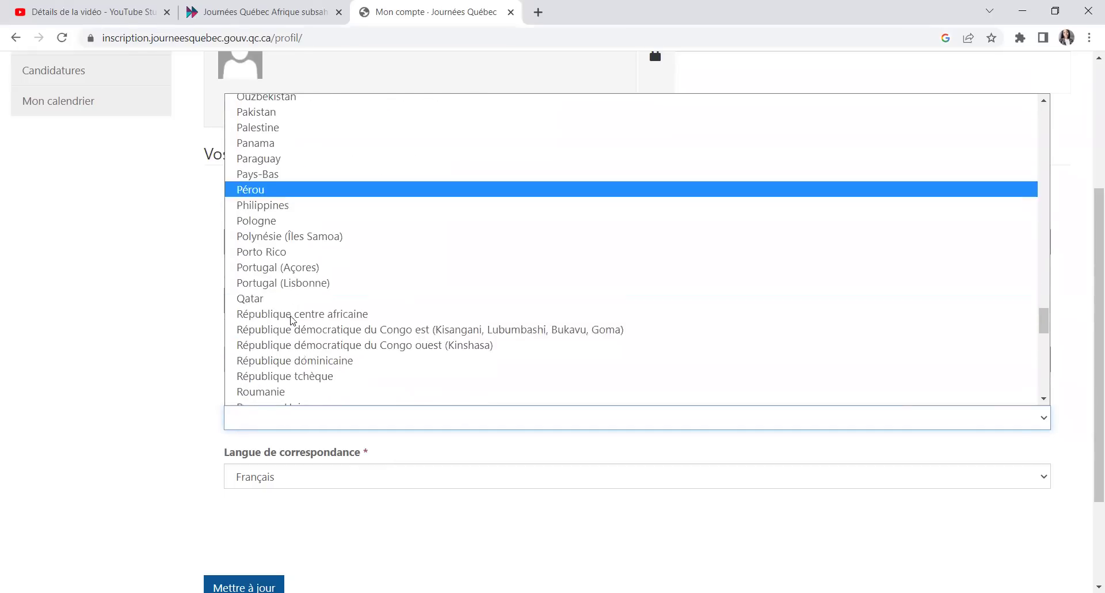
pyautogui.scroll(-10, 294, 331)
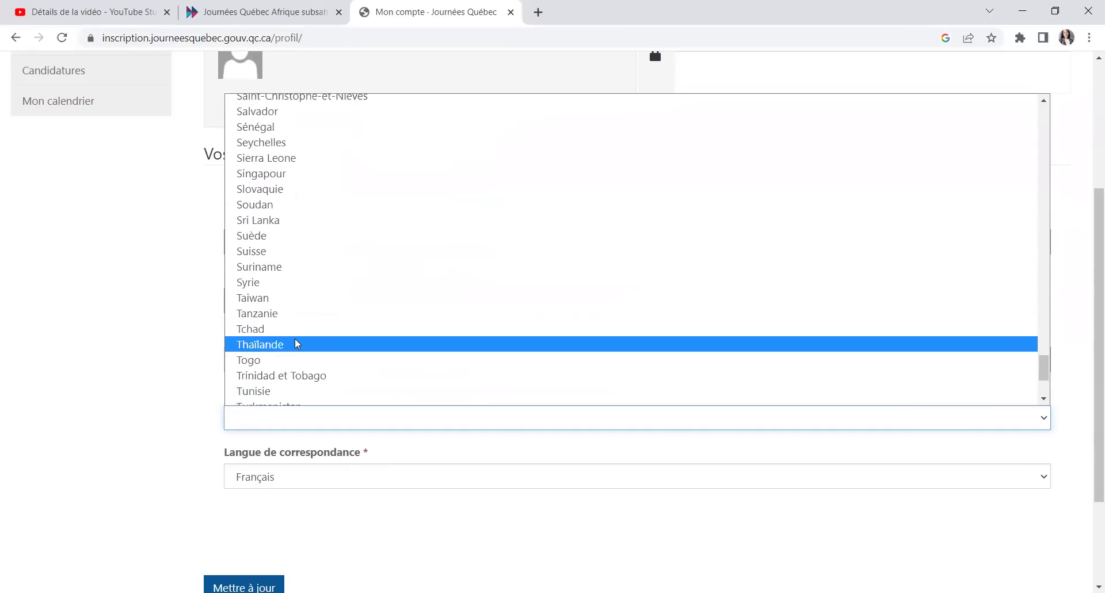
pyautogui.click(287, 360)
# Step: Keep Français as correspondence language and save the account with Mettre à jour
pyautogui.click(278, 482)
pyautogui.click(276, 532)
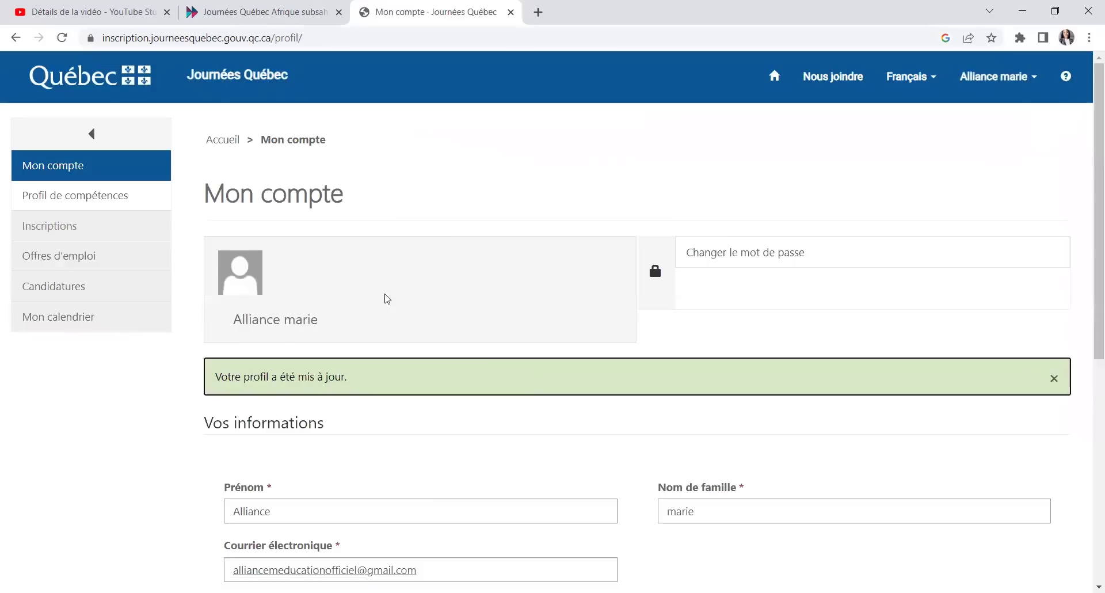
pyautogui.scroll(-1, 507, 394)
pyautogui.scroll(-4, 509, 397)
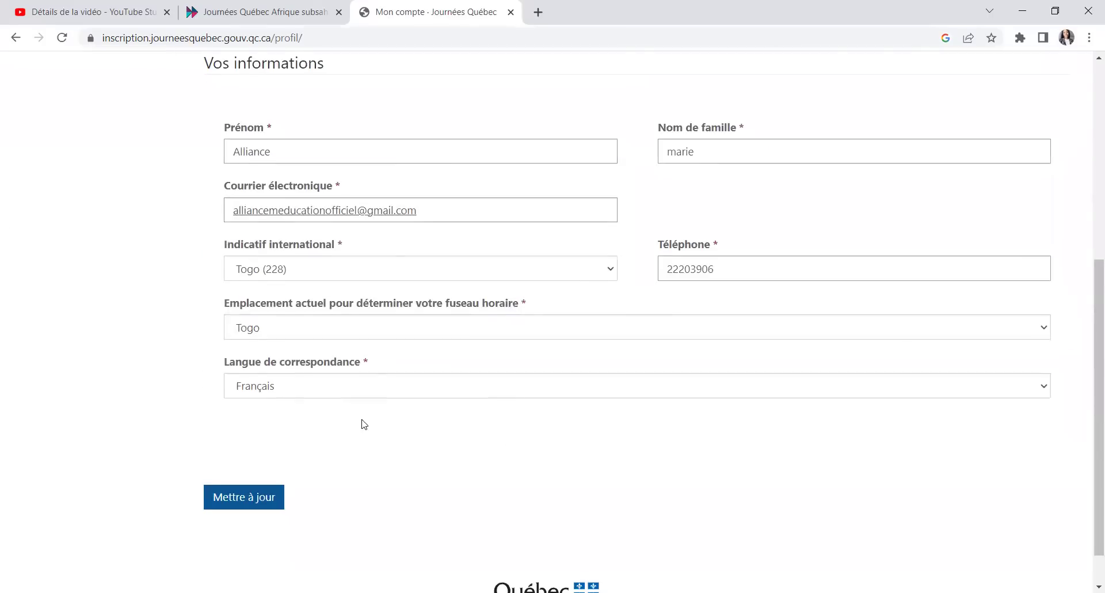
pyautogui.scroll(5, 291, 385)
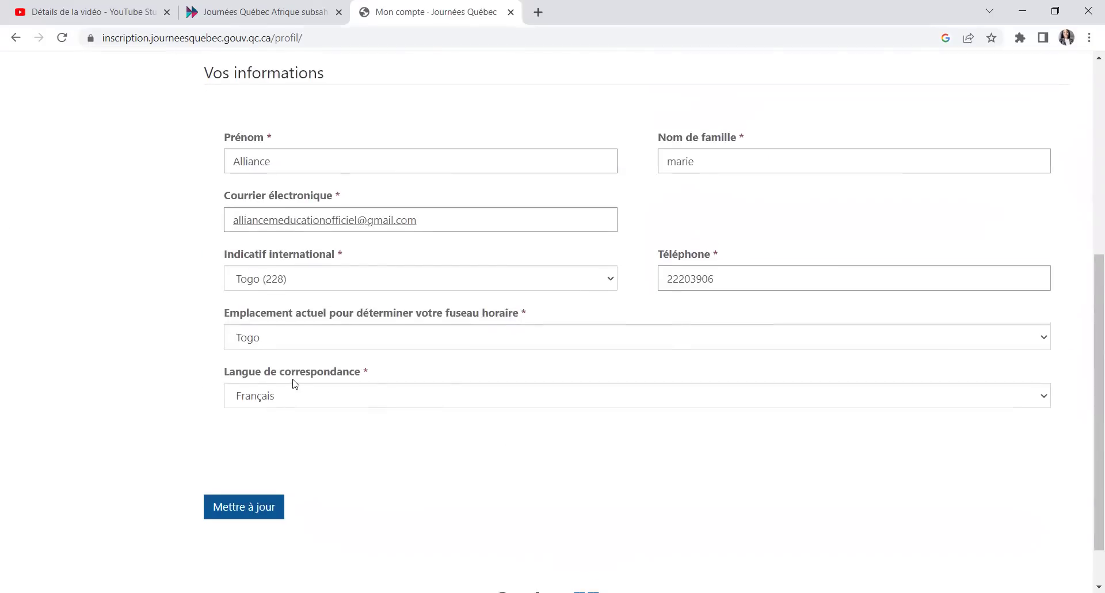
# Step: In Profil de compétences, set Pays/Territoire and Région de résidence to Togo
pyautogui.click(67, 201)
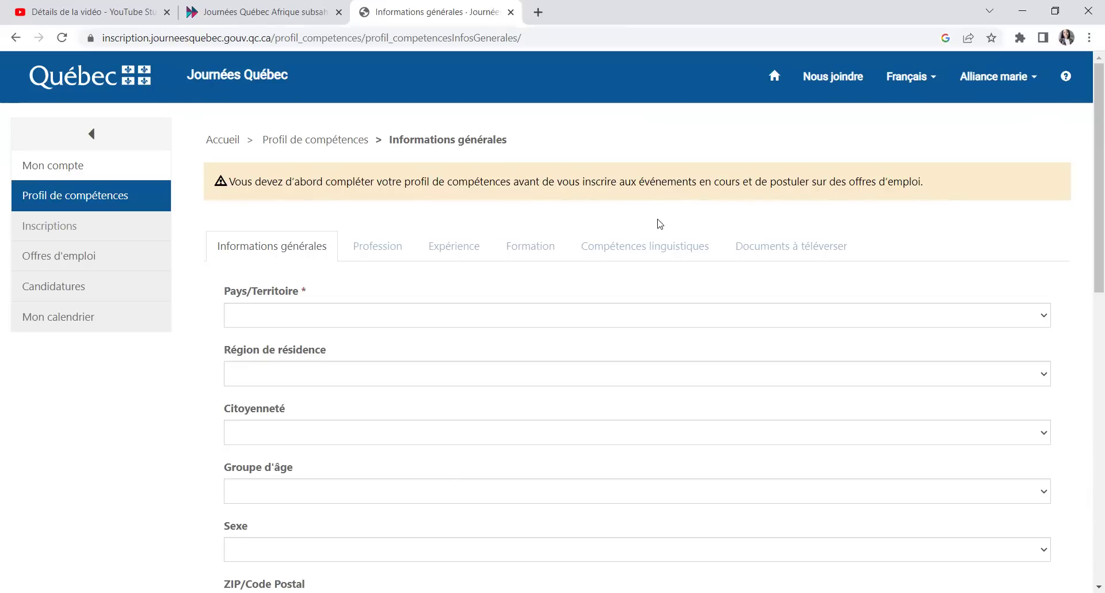
pyautogui.click(267, 318)
pyautogui.scroll(-20, 276, 257)
pyautogui.scroll(-20, 277, 264)
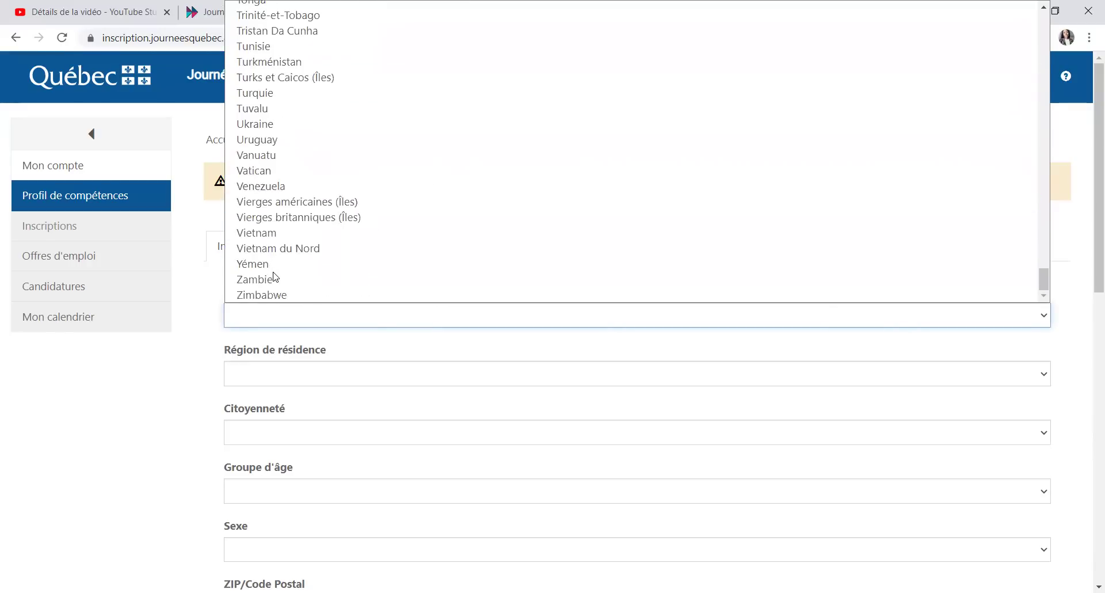
pyautogui.scroll(9, 273, 274)
pyautogui.scroll(-6, 260, 224)
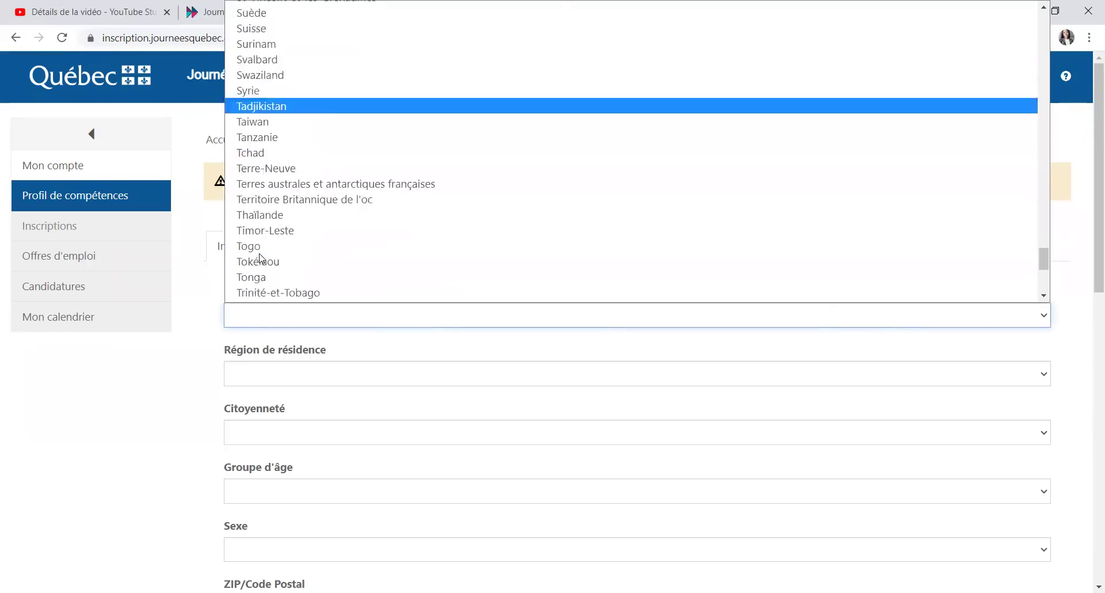
pyautogui.press('Up')
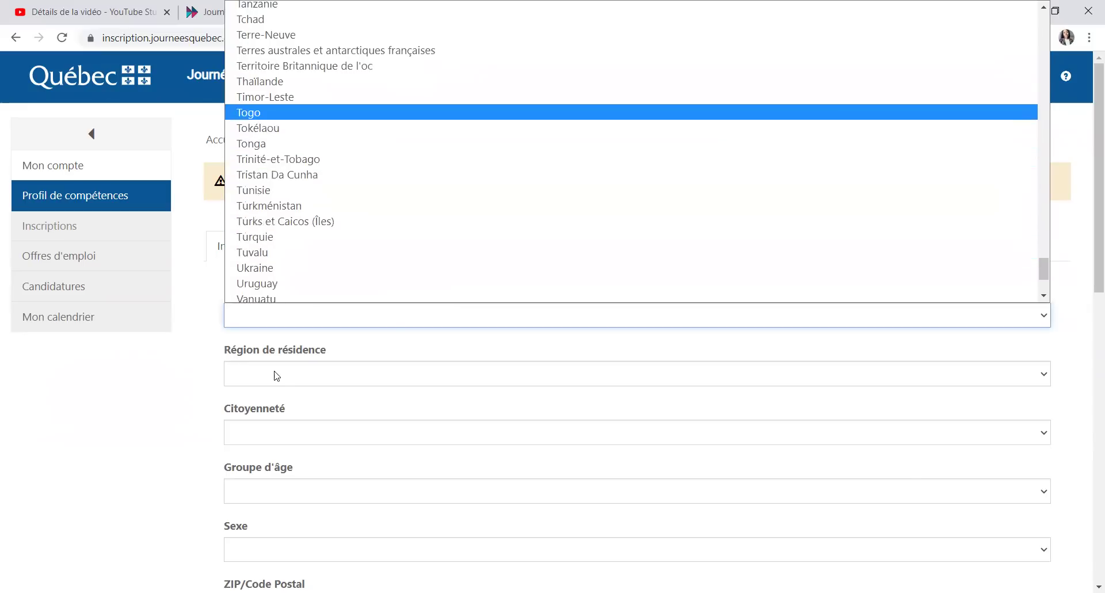
pyautogui.press('Return')
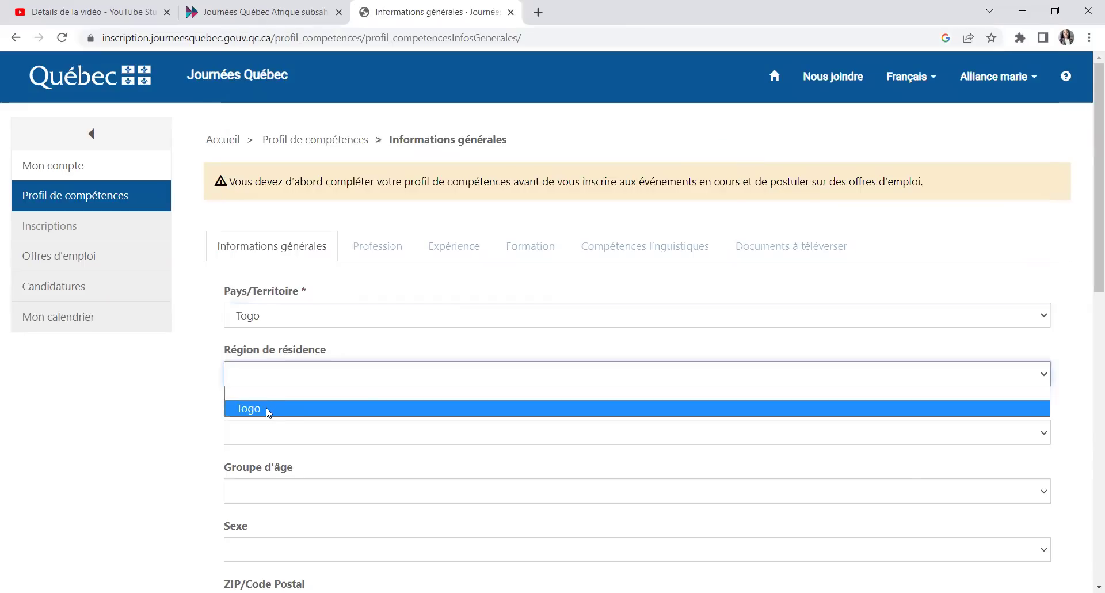
pyautogui.click(268, 410)
pyautogui.scroll(-2, 279, 254)
# Step: Search the Citoyenneté list for 'to', leaving Tonga selected
pyautogui.click(275, 286)
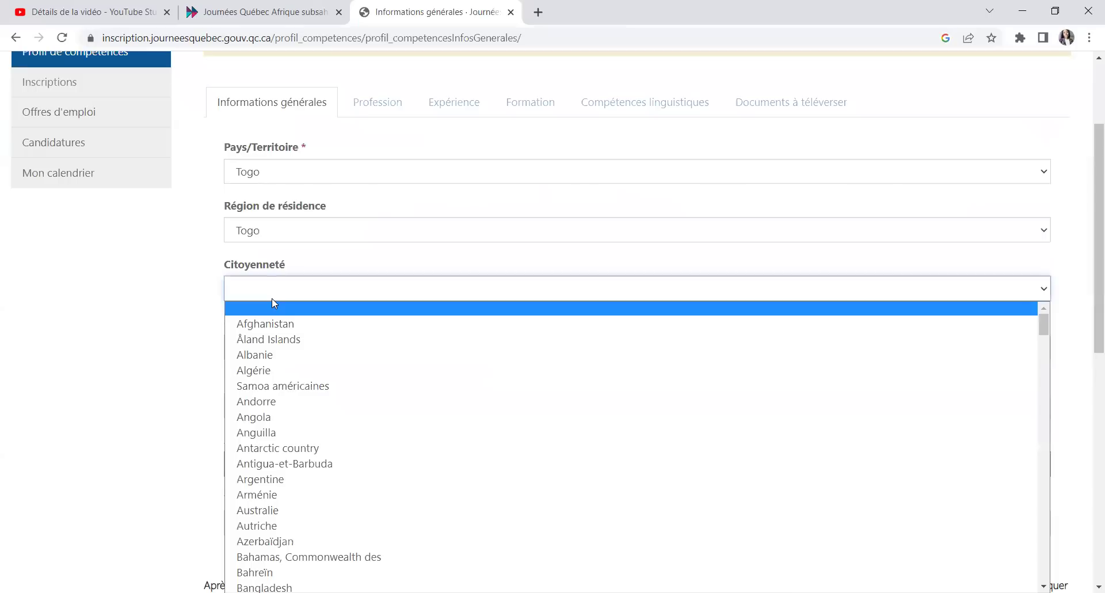
pyautogui.write('to')
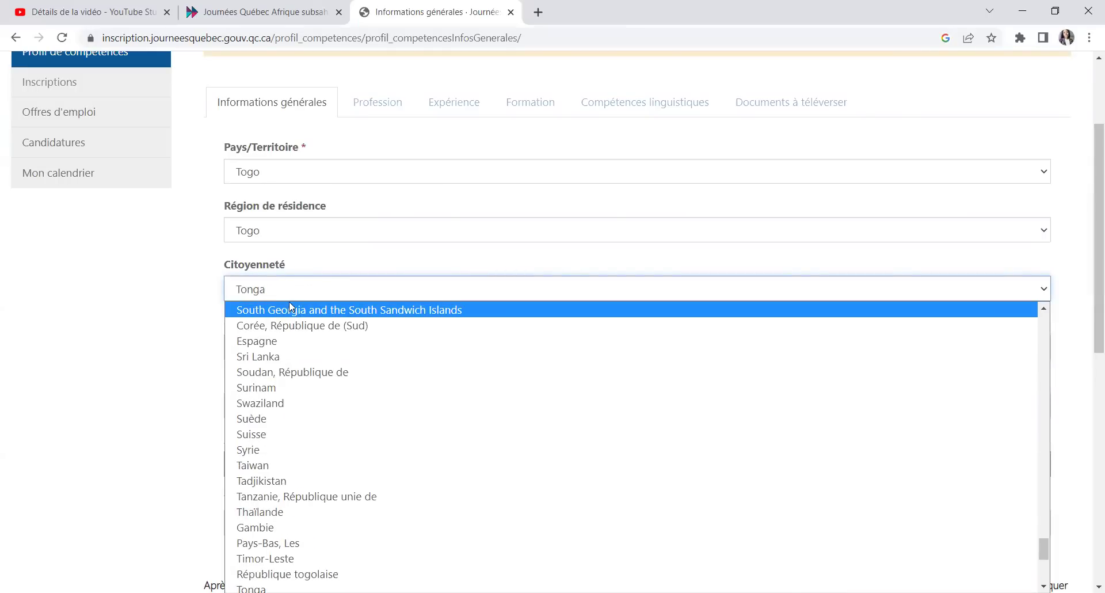
pyautogui.scroll(3, 293, 306)
pyautogui.scroll(-7, 313, 461)
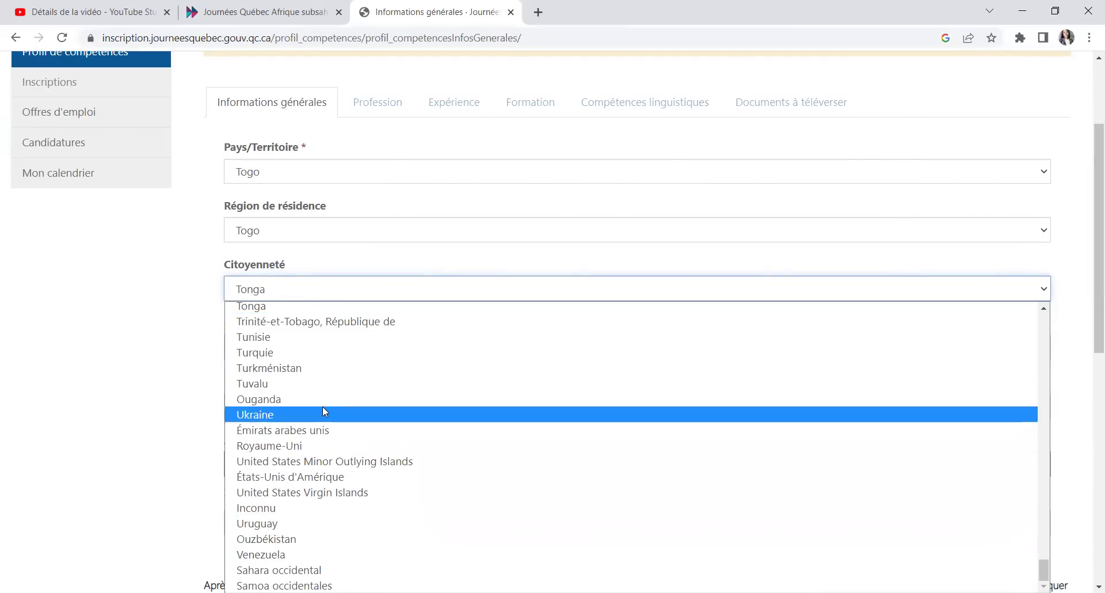
pyautogui.scroll(6, 326, 420)
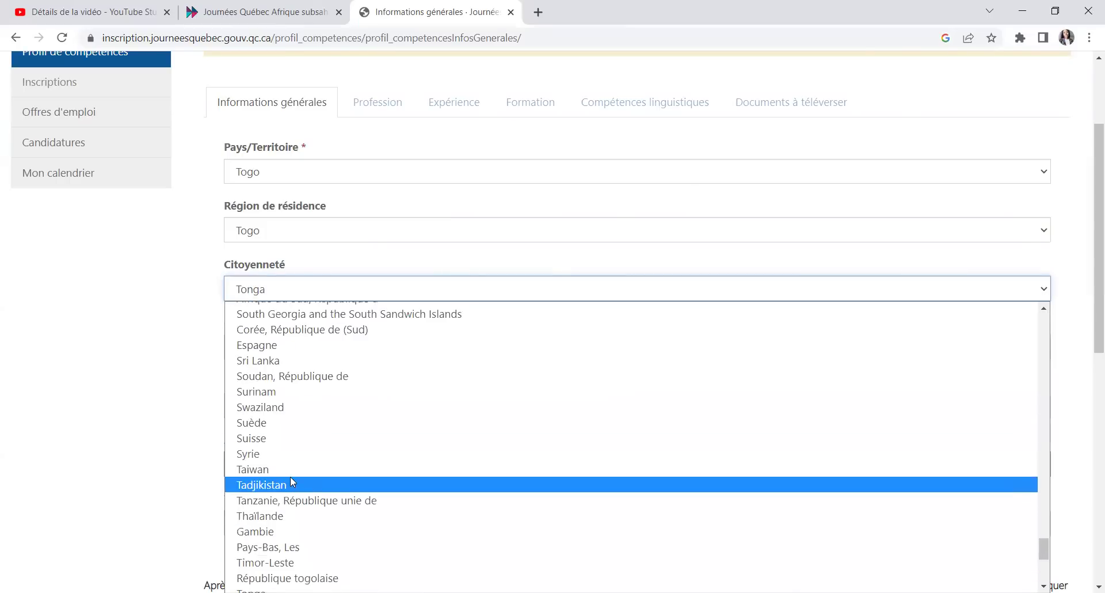
pyautogui.scroll(-3, 292, 482)
pyautogui.scroll(-3, 295, 495)
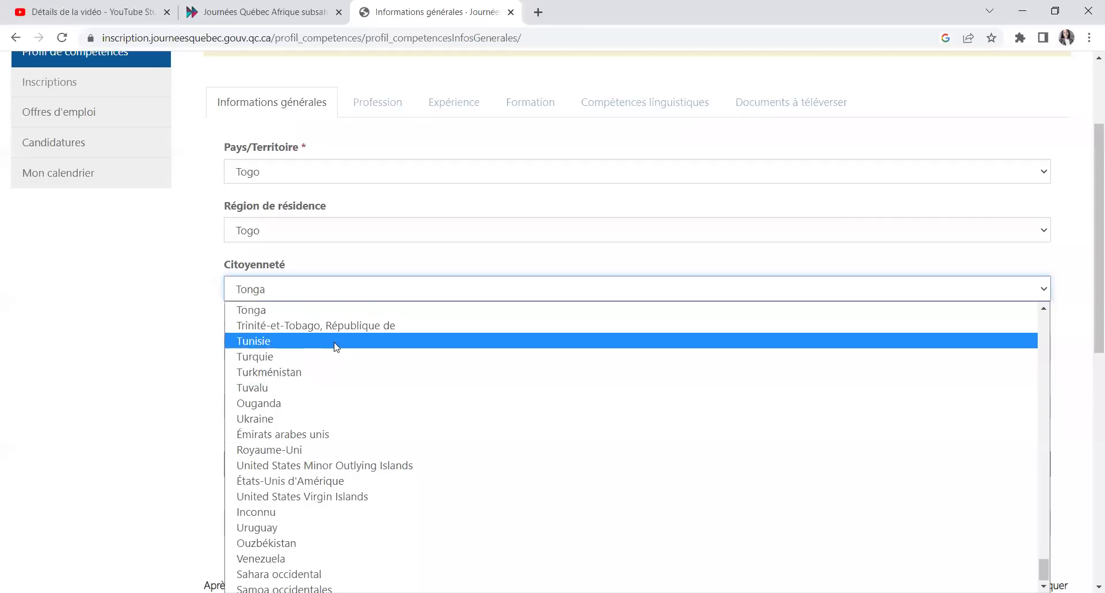
pyautogui.scroll(3, 334, 369)
pyautogui.scroll(5, 324, 417)
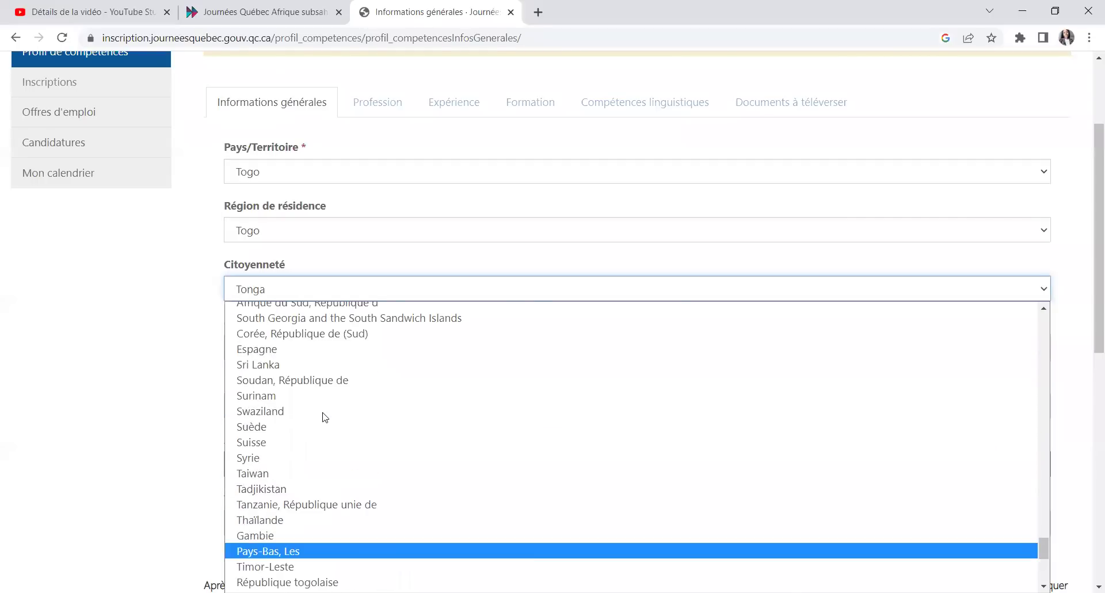
pyautogui.scroll(-8, 325, 422)
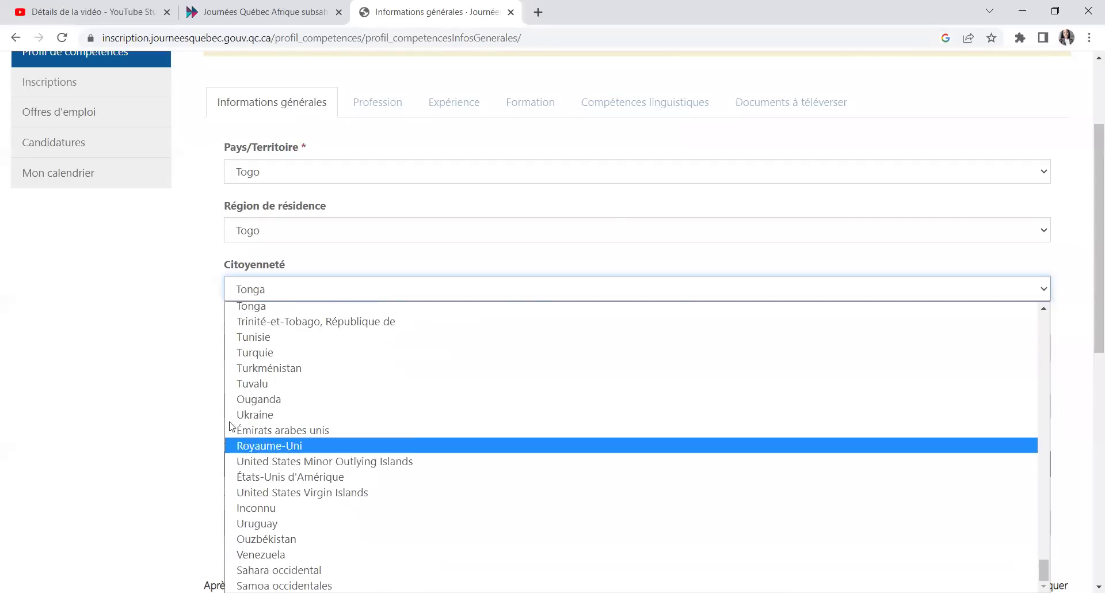
pyautogui.click(208, 401)
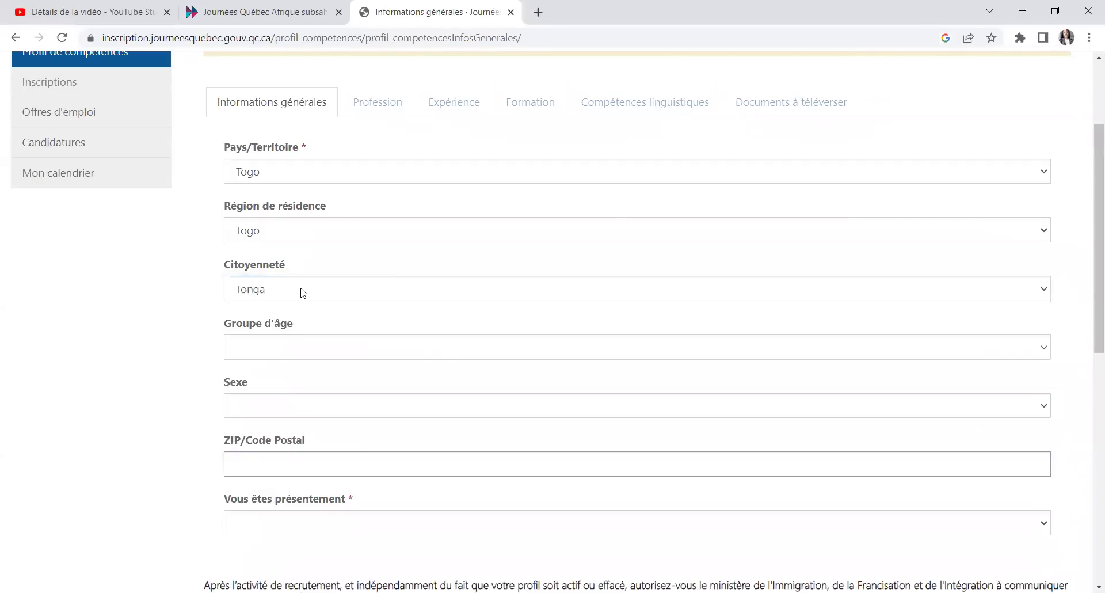
# Step: Change Citoyenneté from Tonga to Burkina Faso
pyautogui.click(304, 293)
pyautogui.scroll(-3, 332, 413)
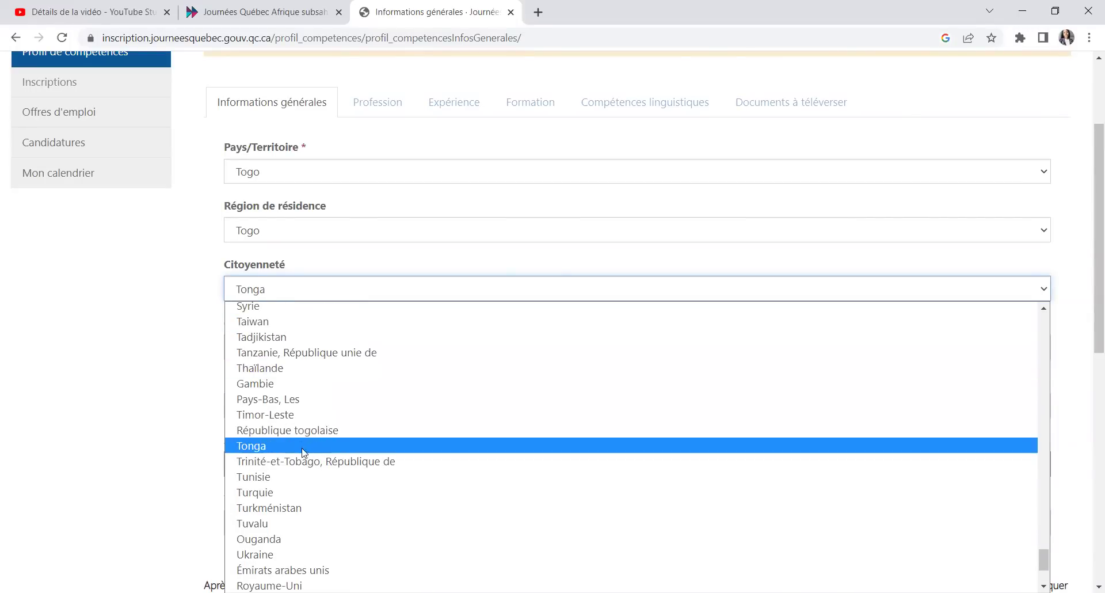
pyautogui.scroll(-3, 293, 520)
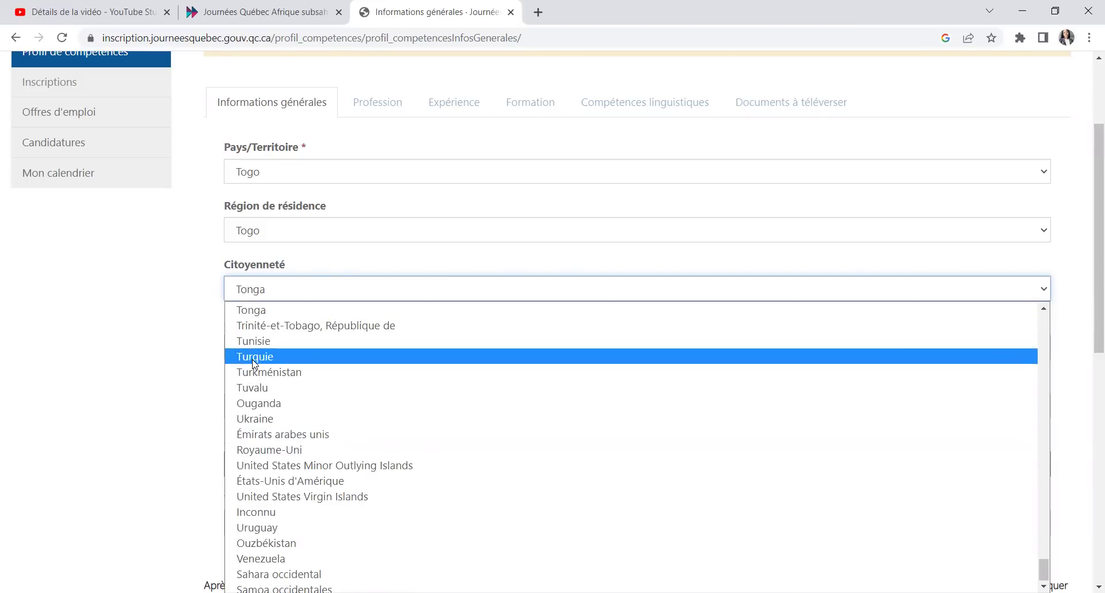
pyautogui.scroll(7, 356, 411)
pyautogui.scroll(18, 355, 410)
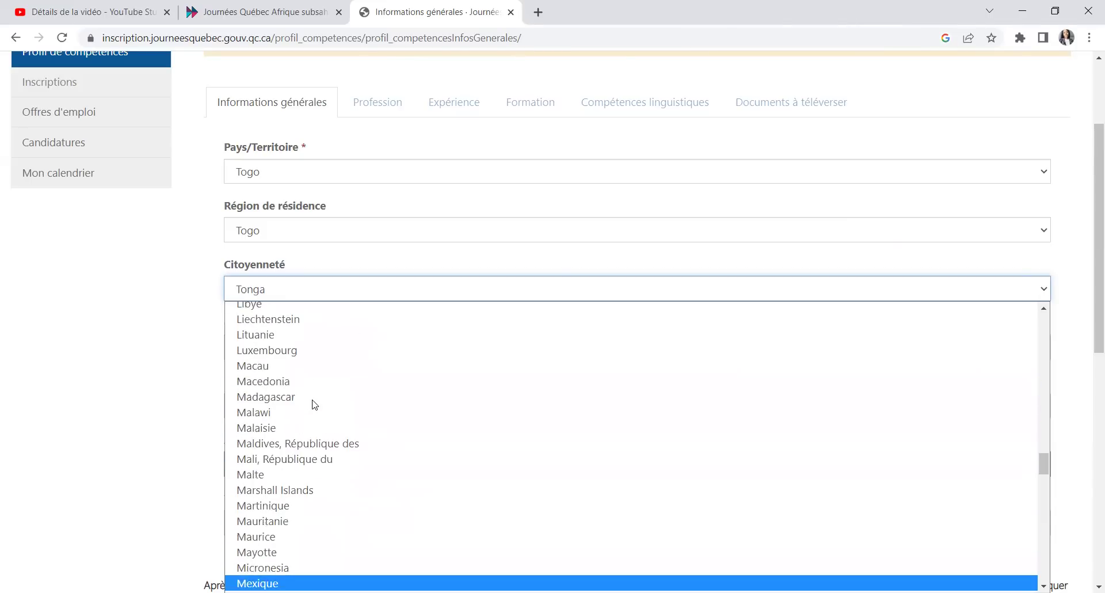
pyautogui.scroll(20, 305, 410)
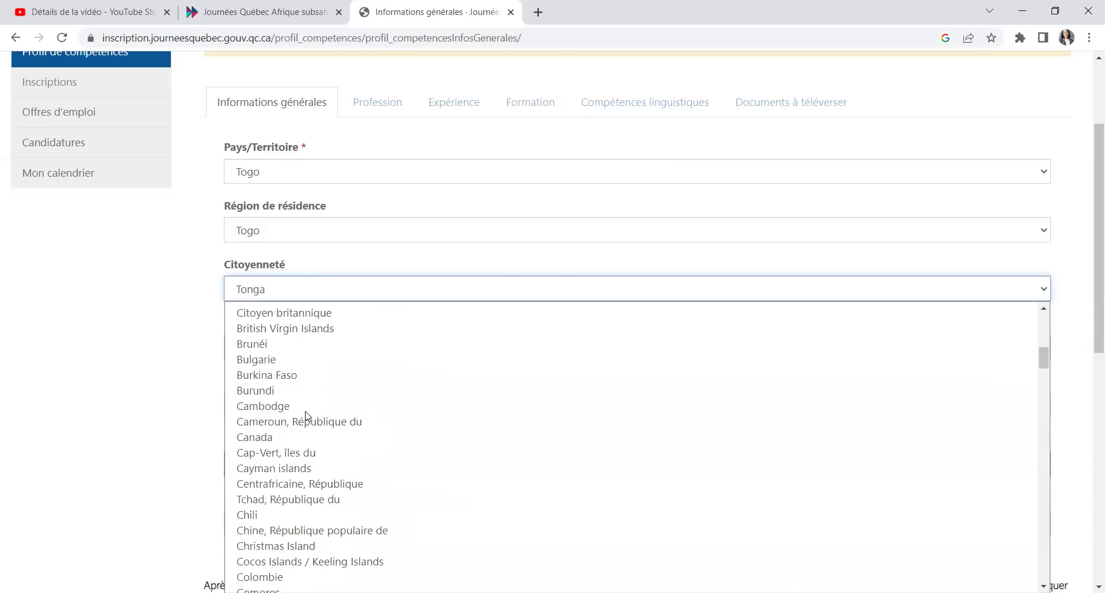
pyautogui.scroll(5, 306, 414)
pyautogui.scroll(-5, 287, 423)
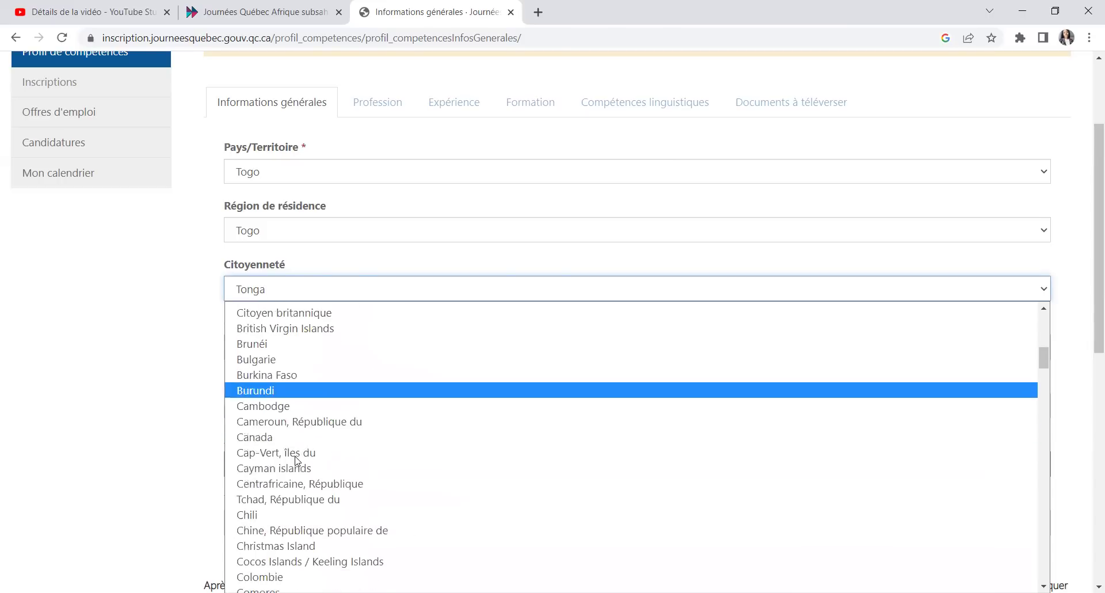
pyautogui.click(268, 376)
# Step: Set the age group to 25-34 and sex to Féminin on the general-information form
pyautogui.click(308, 355)
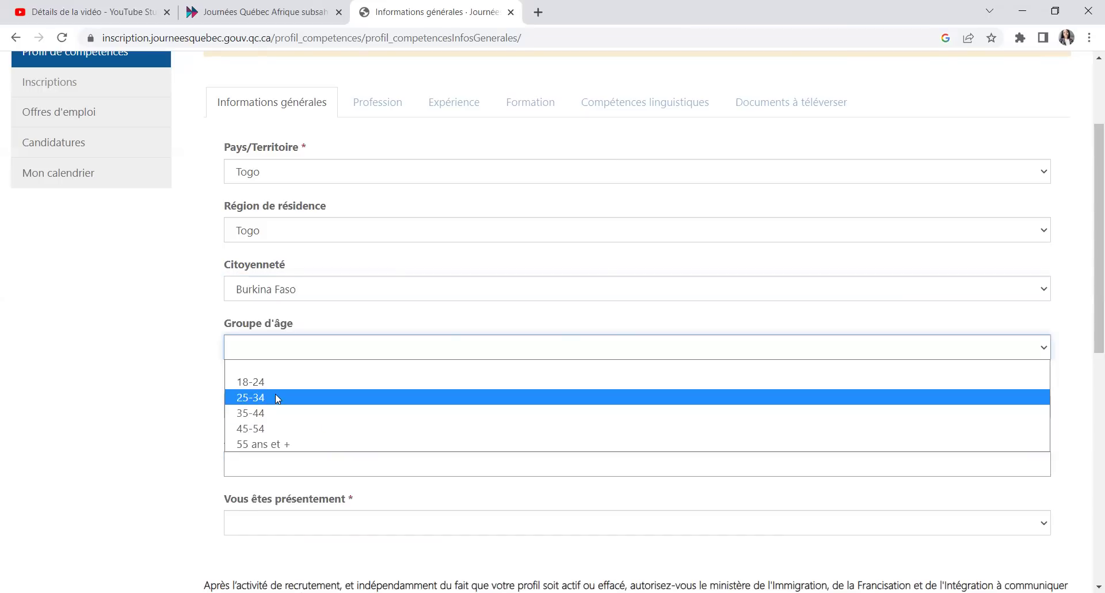
pyautogui.click(277, 398)
pyautogui.click(291, 419)
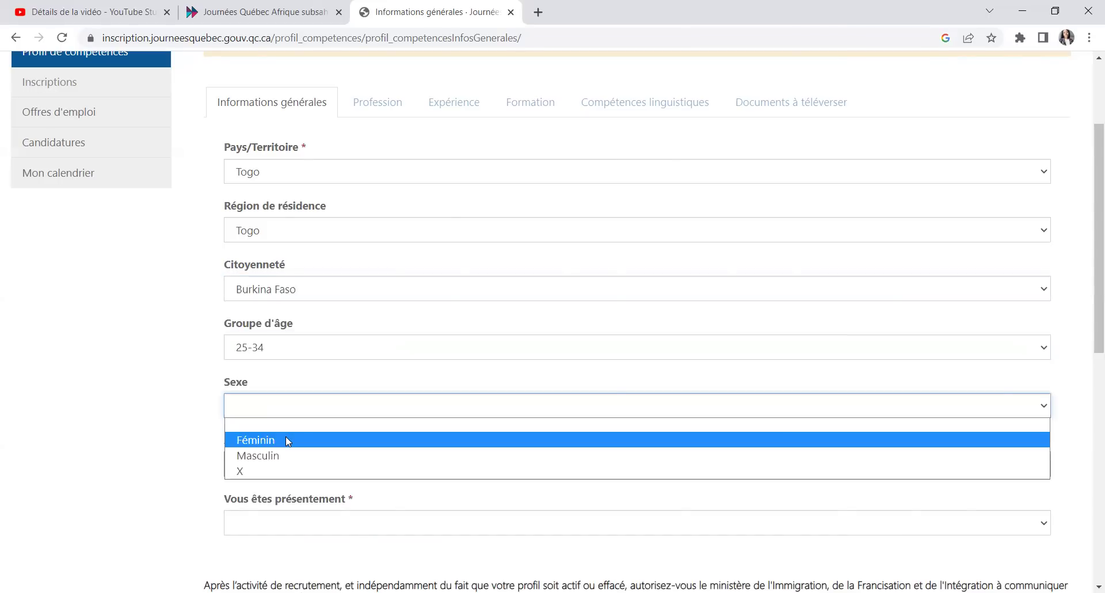
pyautogui.click(286, 436)
pyautogui.scroll(-1, 308, 386)
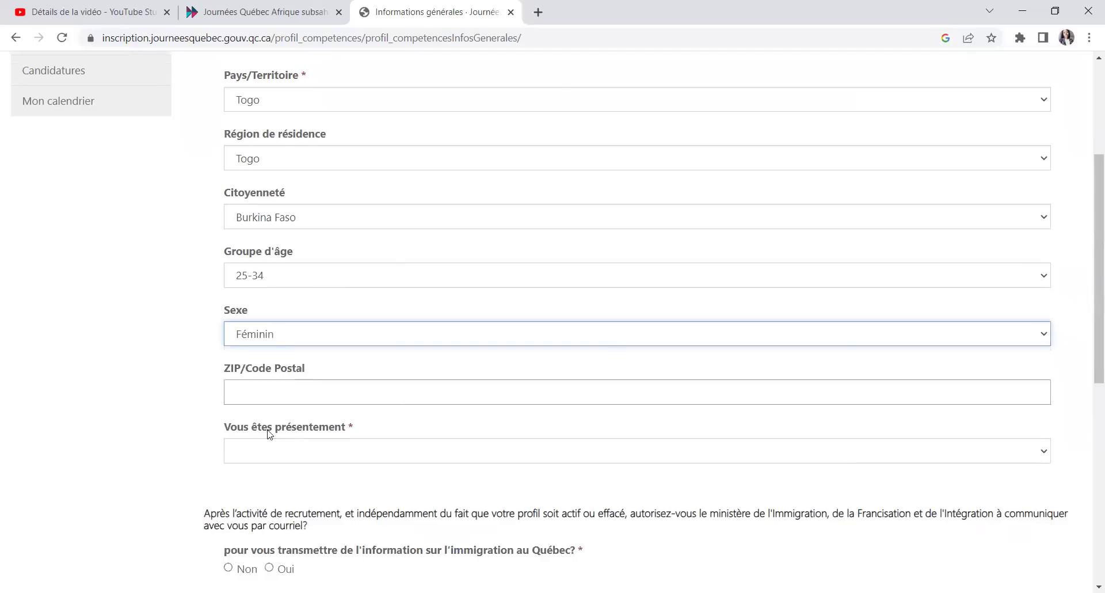
pyautogui.click(301, 455)
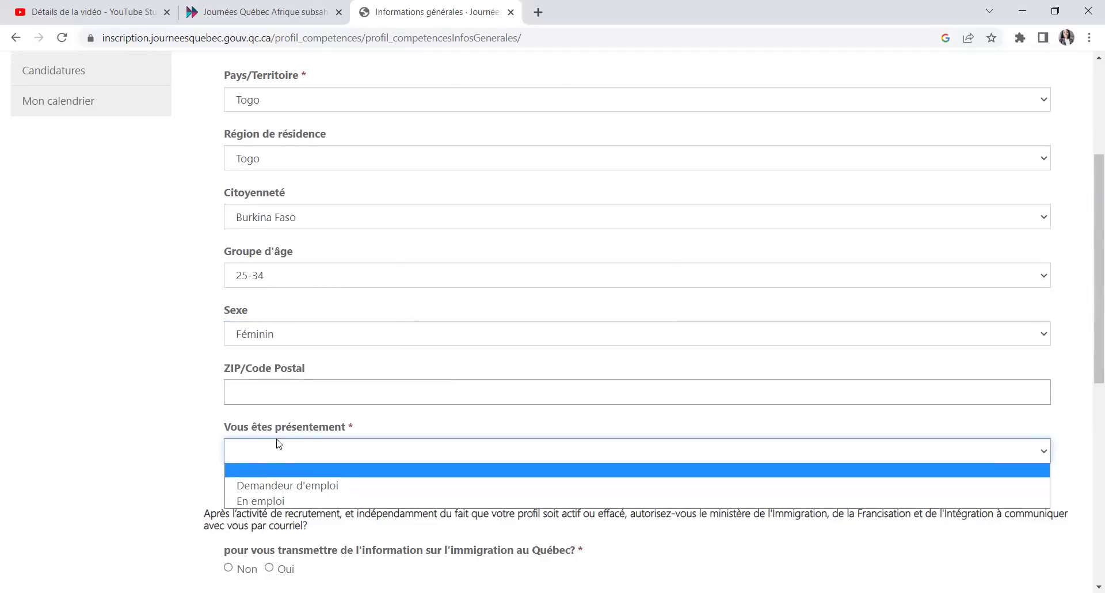
# Step: Set the current status to Demandeur d'emploi
pyautogui.click(304, 485)
pyautogui.scroll(-3, 304, 485)
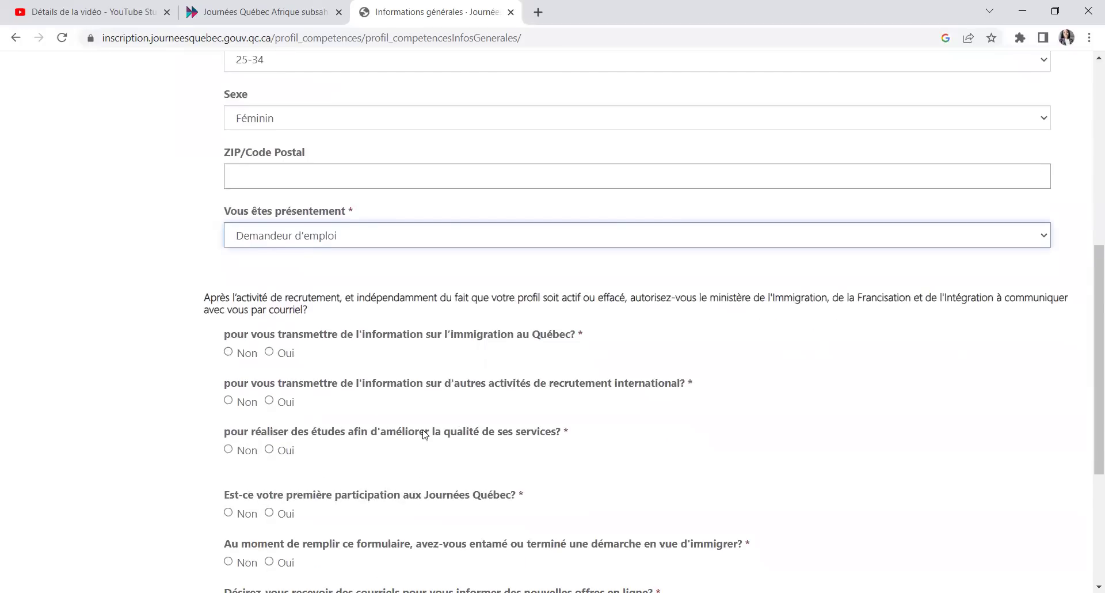
pyautogui.scroll(-4, 396, 324)
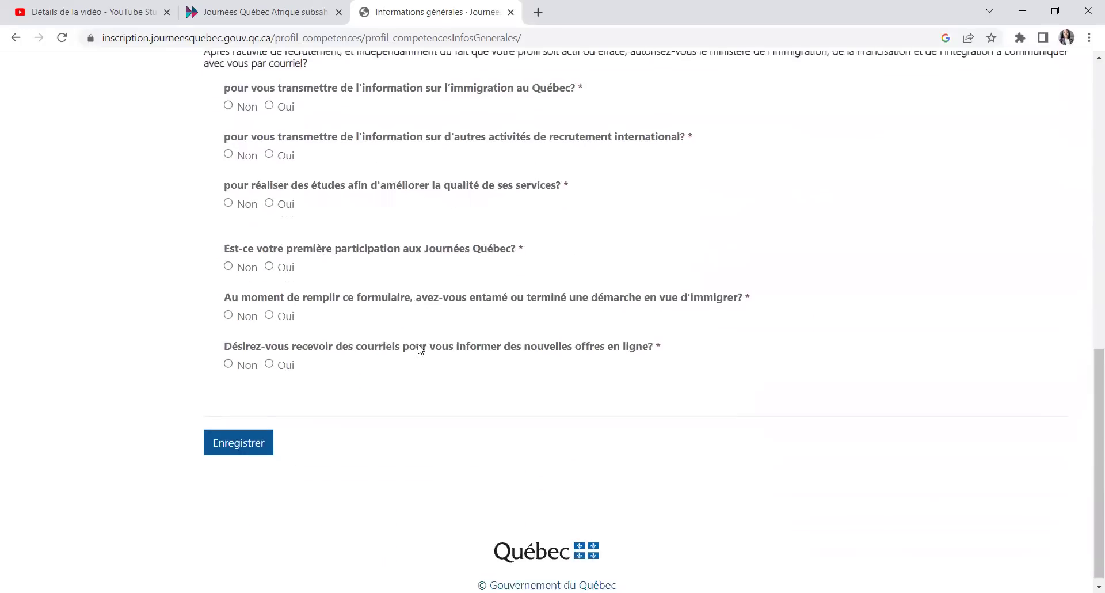
pyautogui.scroll(2, 447, 313)
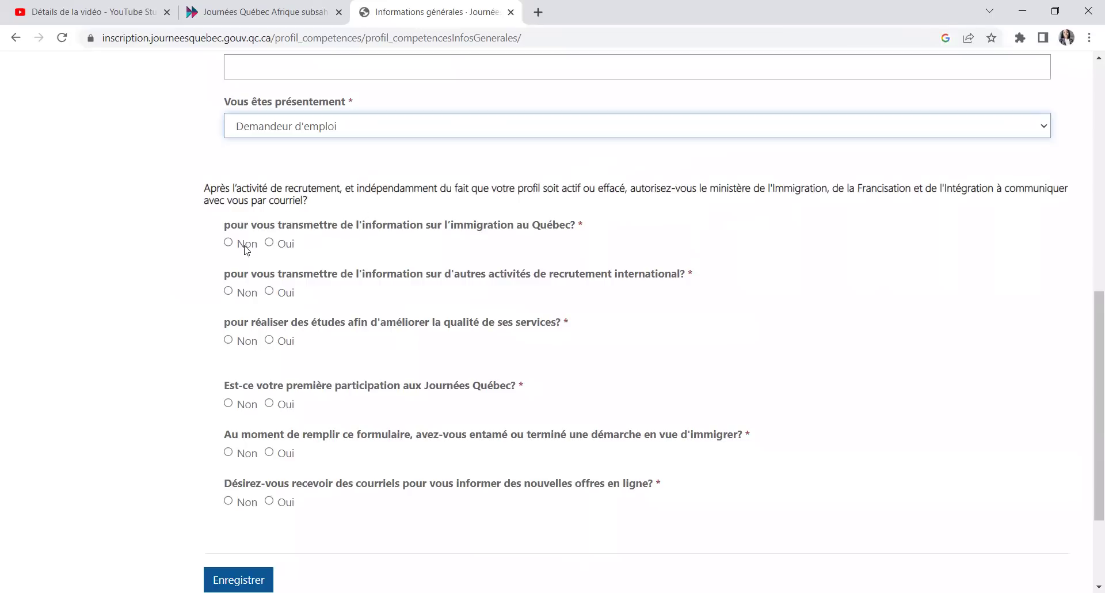
# Step: Answer Oui to the consent and participation questions and save the general information
pyautogui.click(269, 242)
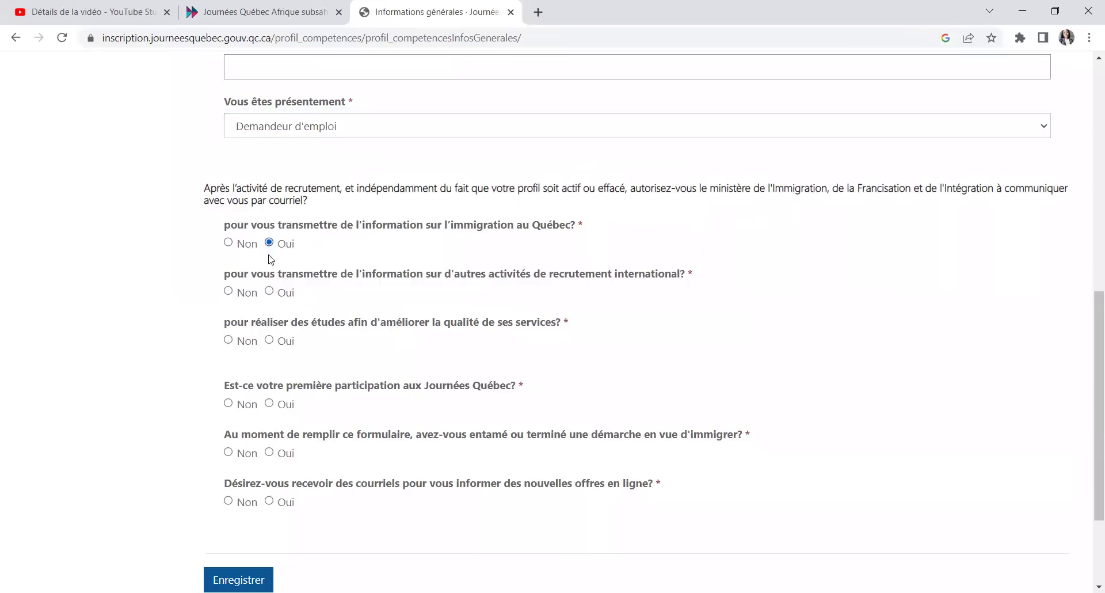
pyautogui.click(269, 292)
pyautogui.click(268, 340)
pyautogui.click(269, 452)
pyautogui.click(269, 500)
pyautogui.scroll(-3, 445, 503)
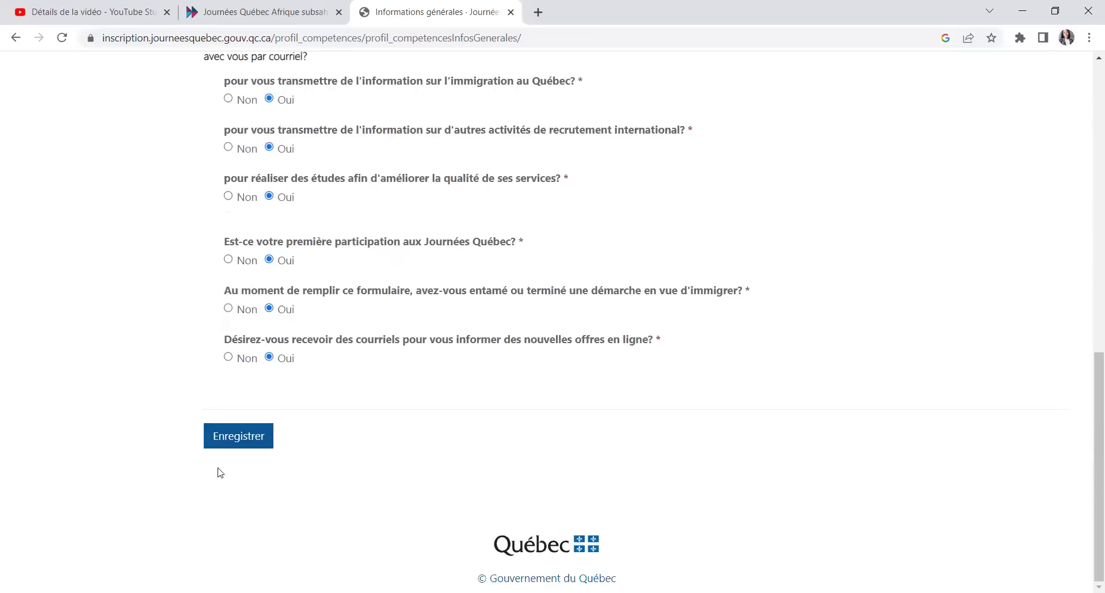
pyautogui.click(230, 429)
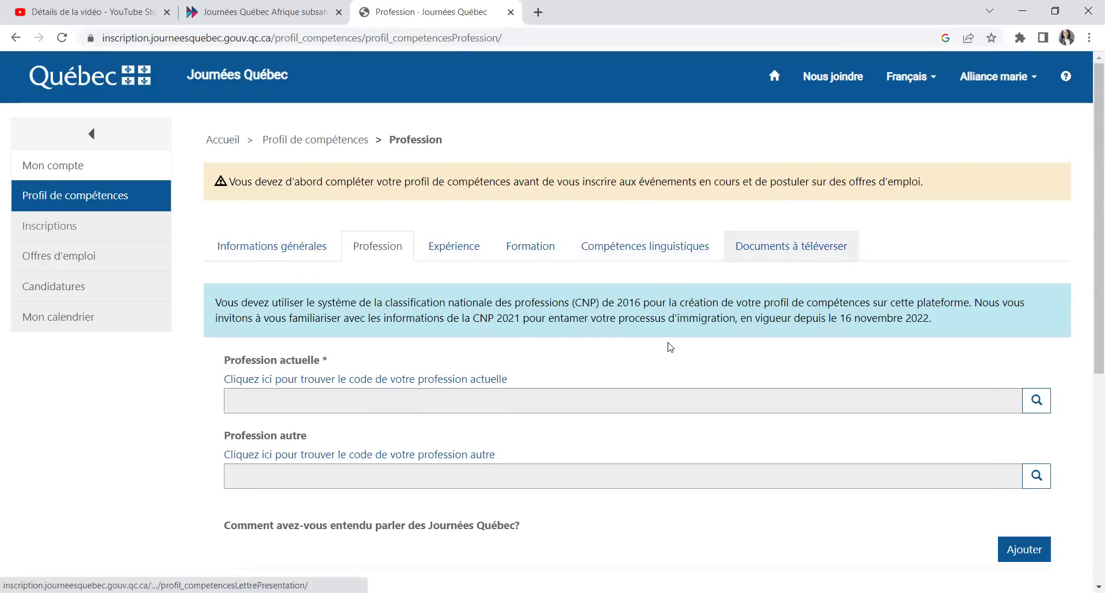
# Step: Open the profession classification list and try a search, closing it with nothing chosen
pyautogui.scroll(-1, 609, 353)
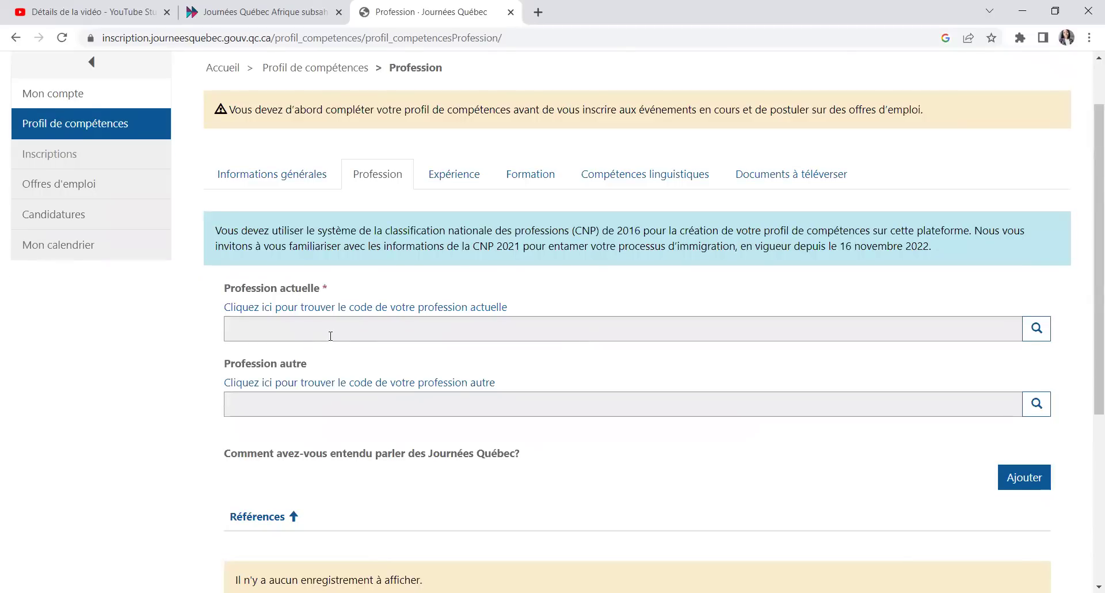
pyautogui.click(311, 332)
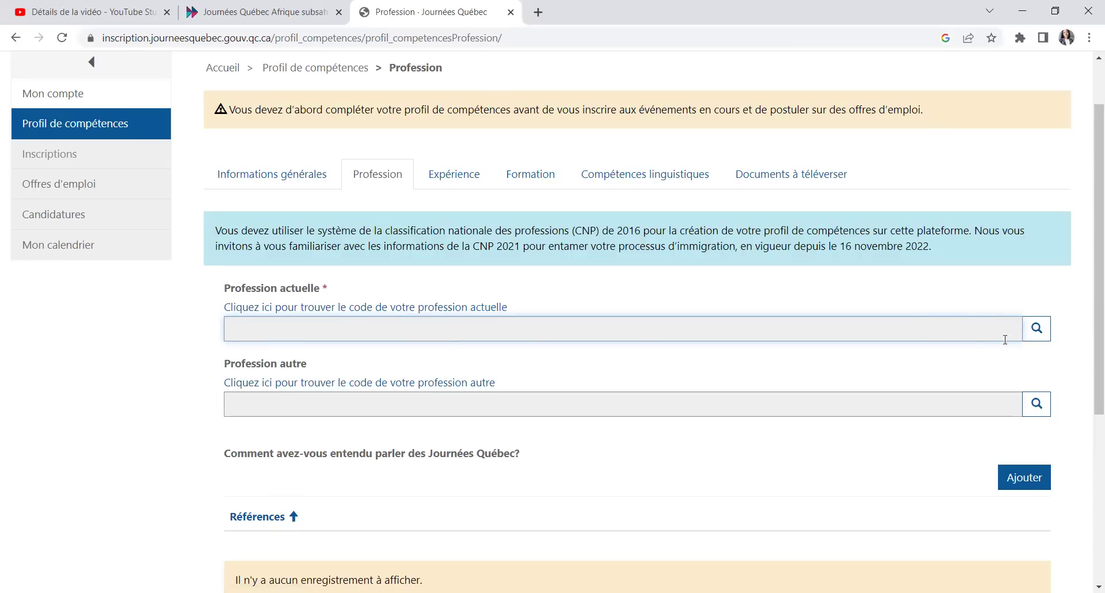
pyautogui.click(1036, 328)
pyautogui.click(425, 199)
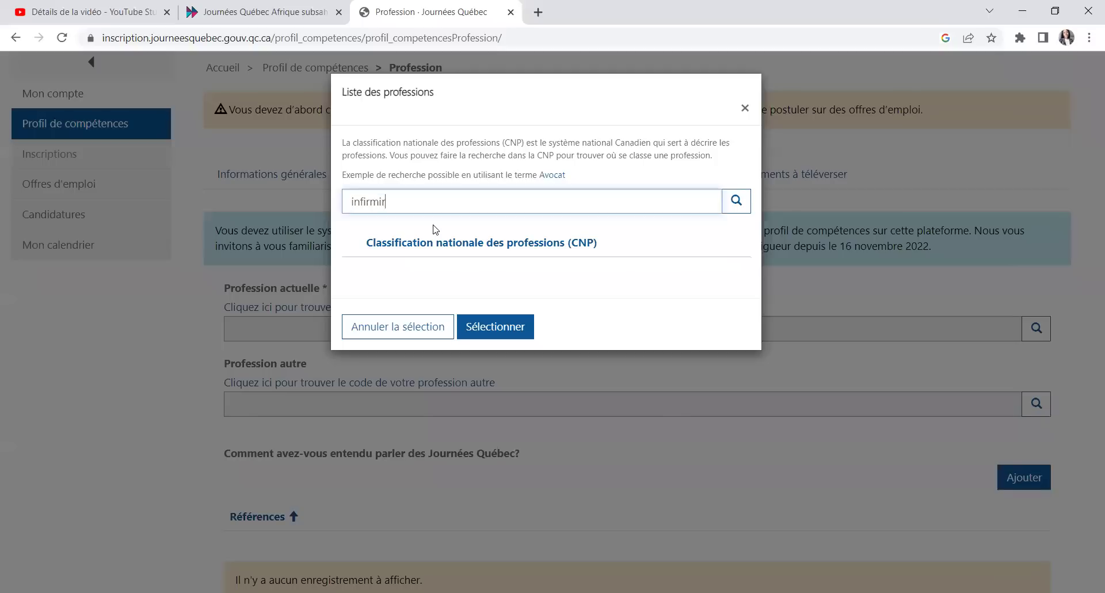
pyautogui.click(737, 201)
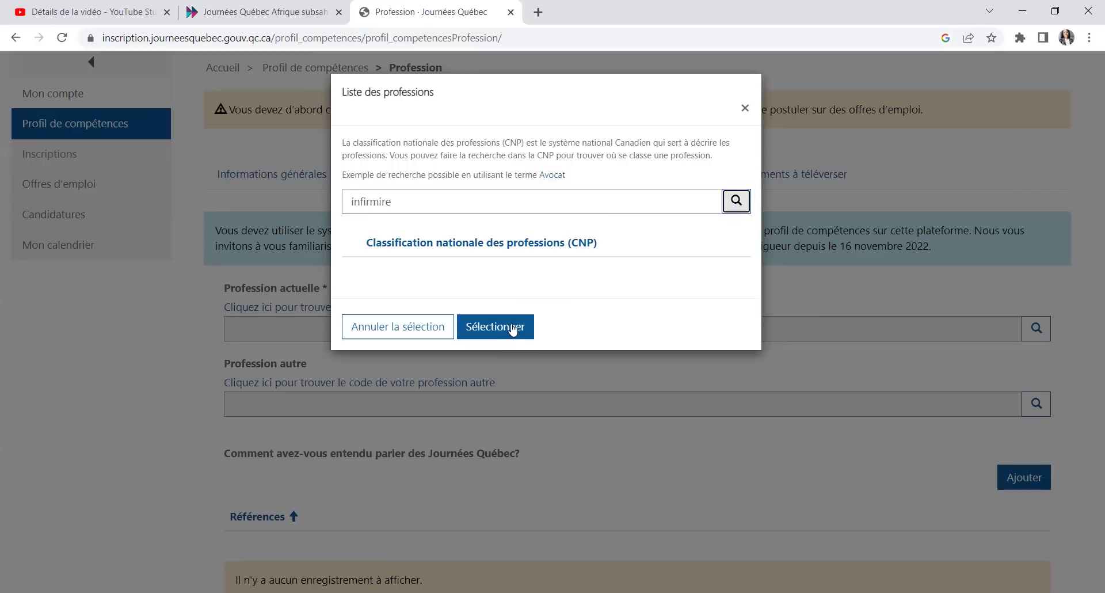
pyautogui.click(733, 205)
pyautogui.click(506, 329)
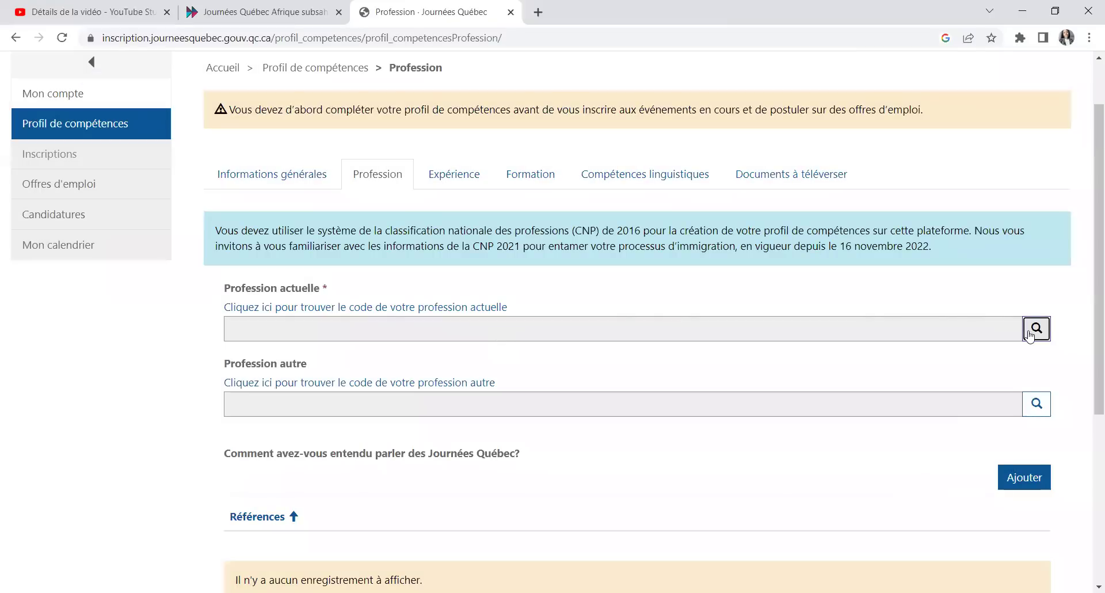
# Step: Search the classification for 'infirmier' and select CNP 3012 registered nurses as current profession
pyautogui.click(1036, 329)
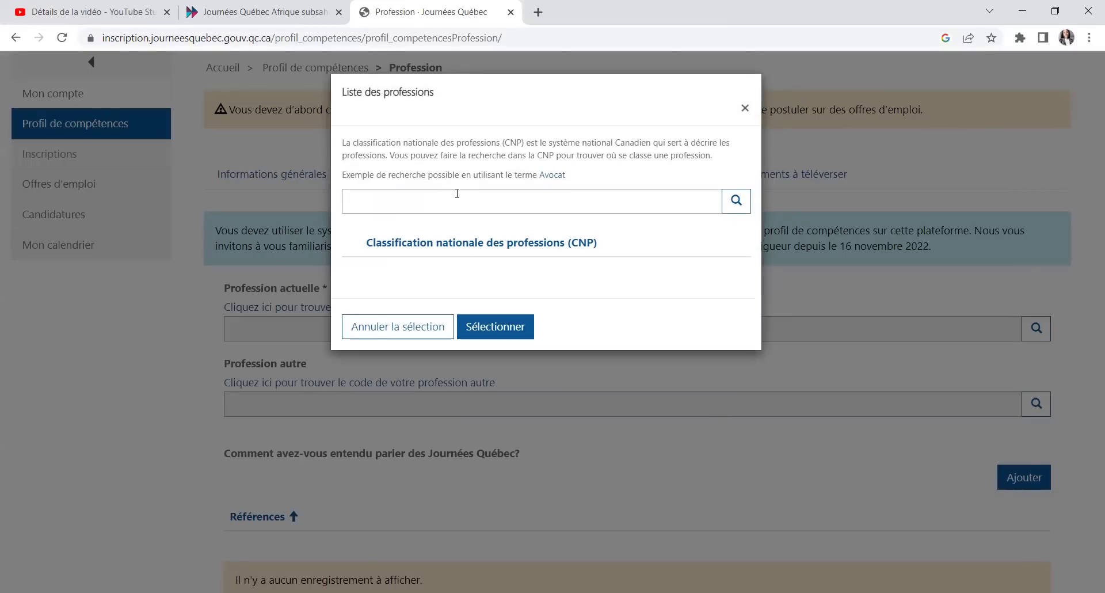
pyautogui.click(481, 203)
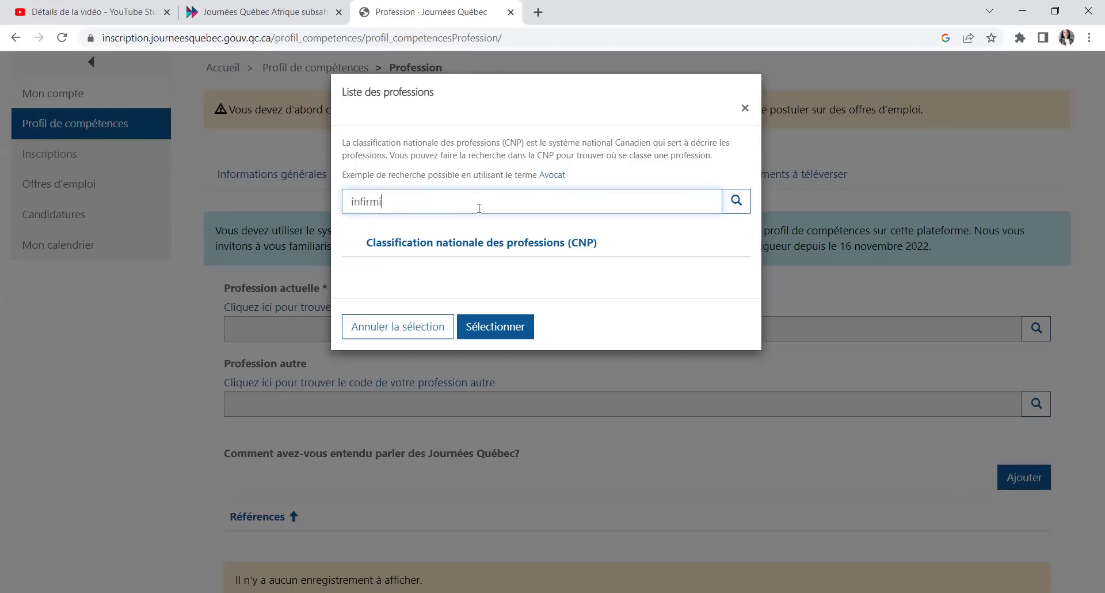
pyautogui.click(736, 201)
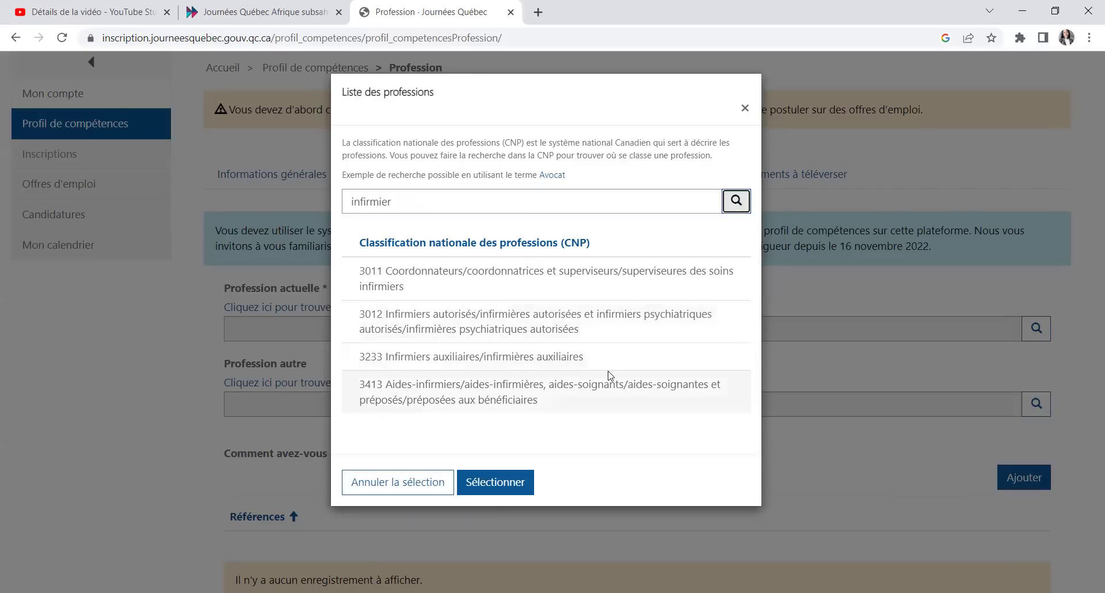
pyautogui.click(460, 326)
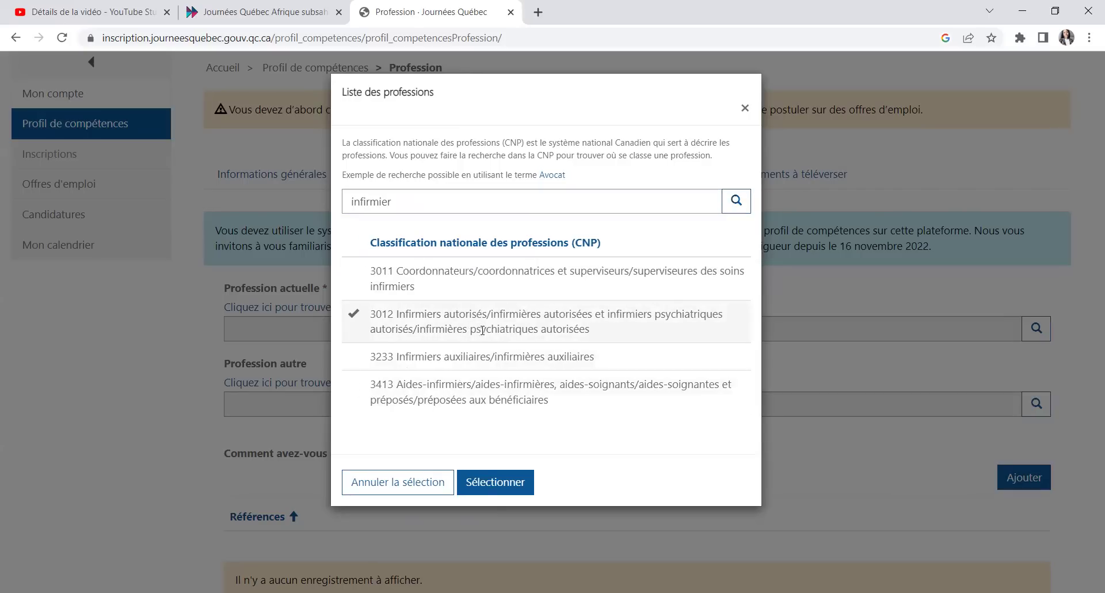
pyautogui.click(484, 486)
pyautogui.scroll(-3, 373, 281)
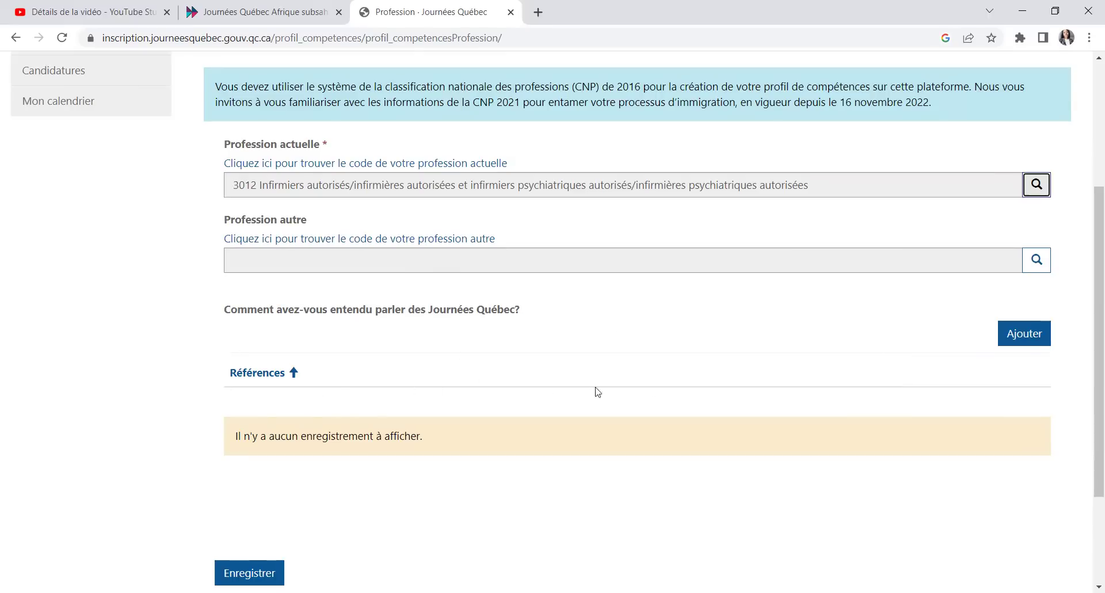
# Step: Add Autres moyens under Références as how the Journées Québec were heard about
pyautogui.click(1019, 341)
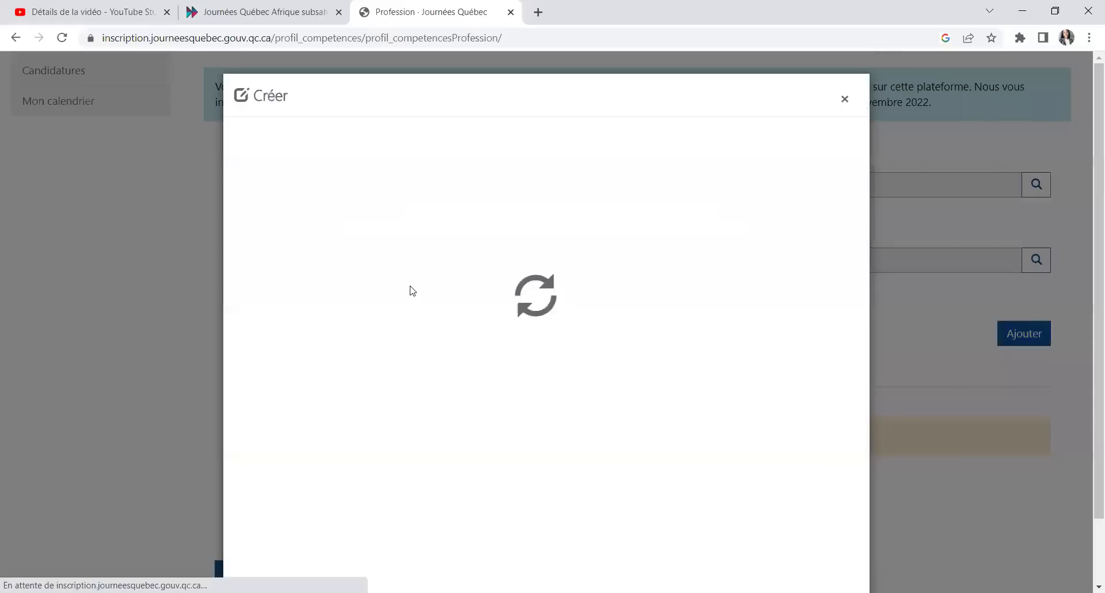
pyautogui.click(349, 181)
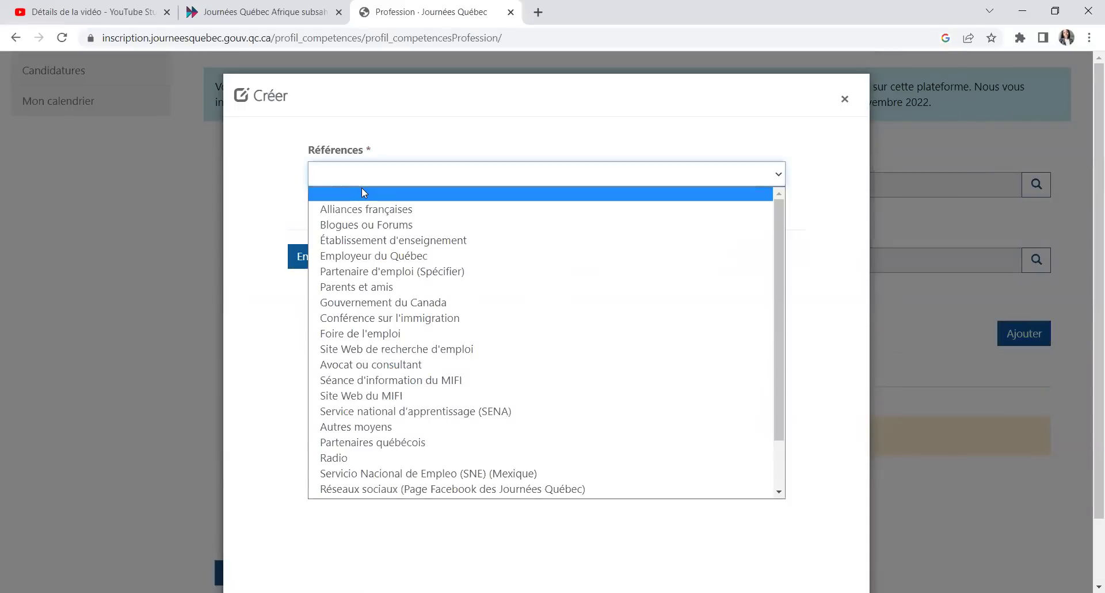
pyautogui.scroll(-2, 413, 417)
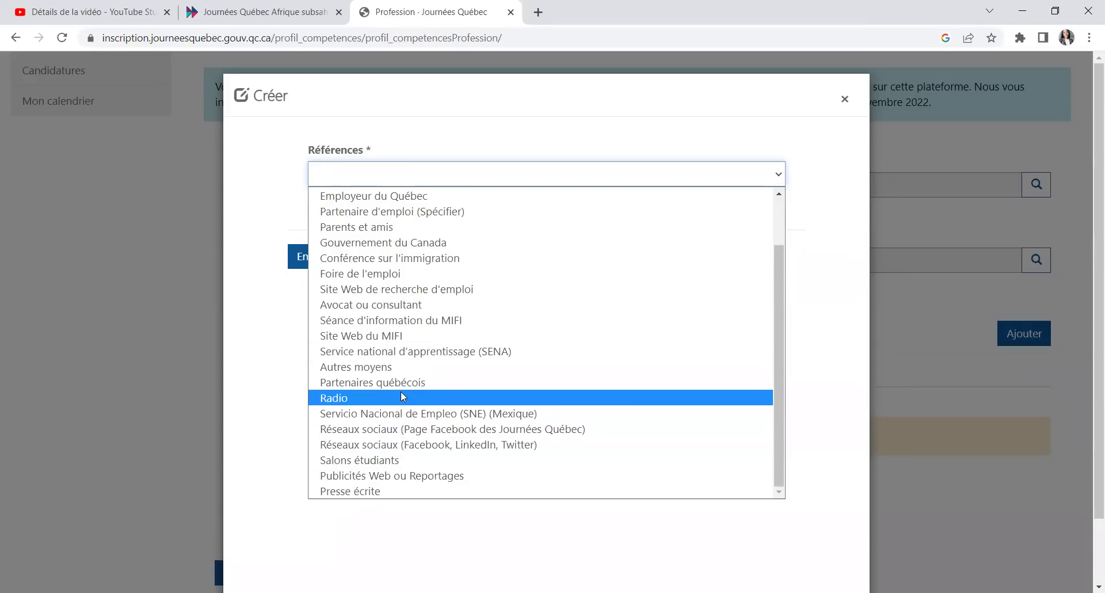
pyautogui.scroll(1, 383, 396)
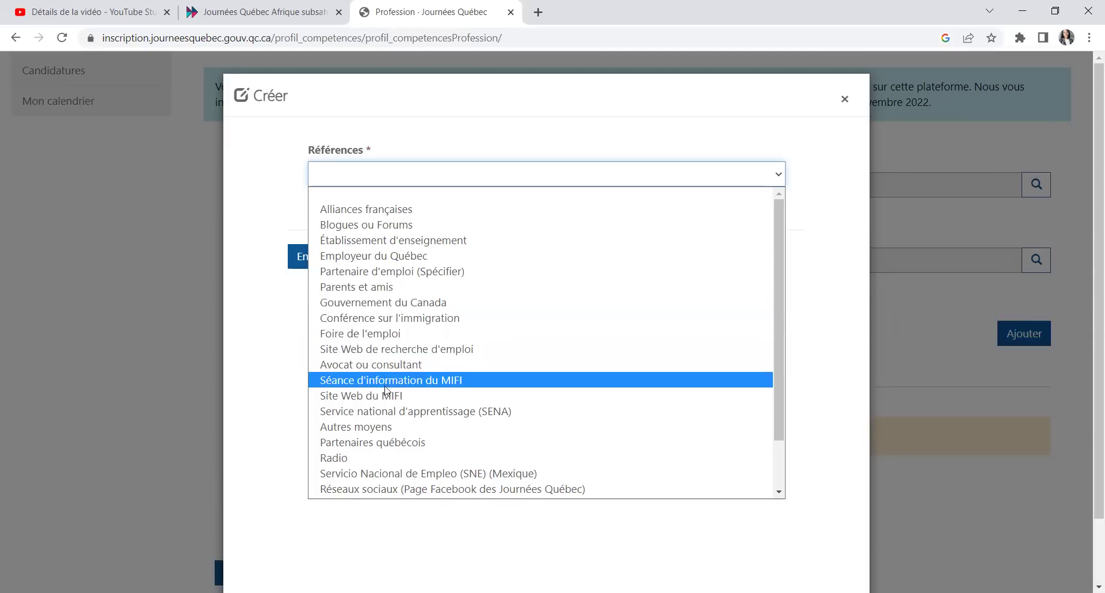
pyautogui.click(387, 427)
pyautogui.click(326, 265)
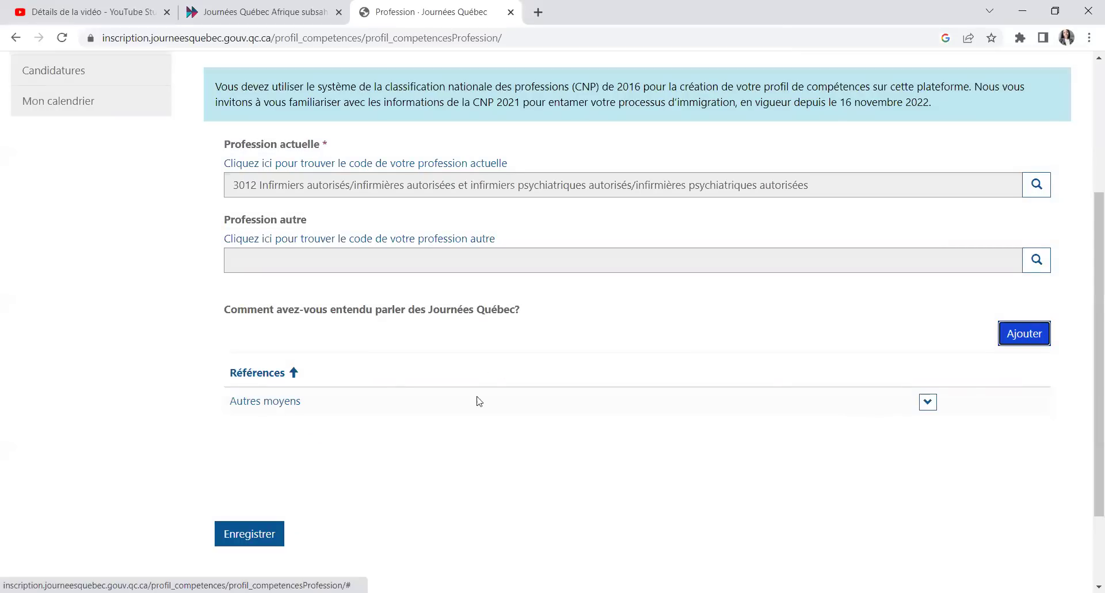
pyautogui.scroll(-2, 330, 571)
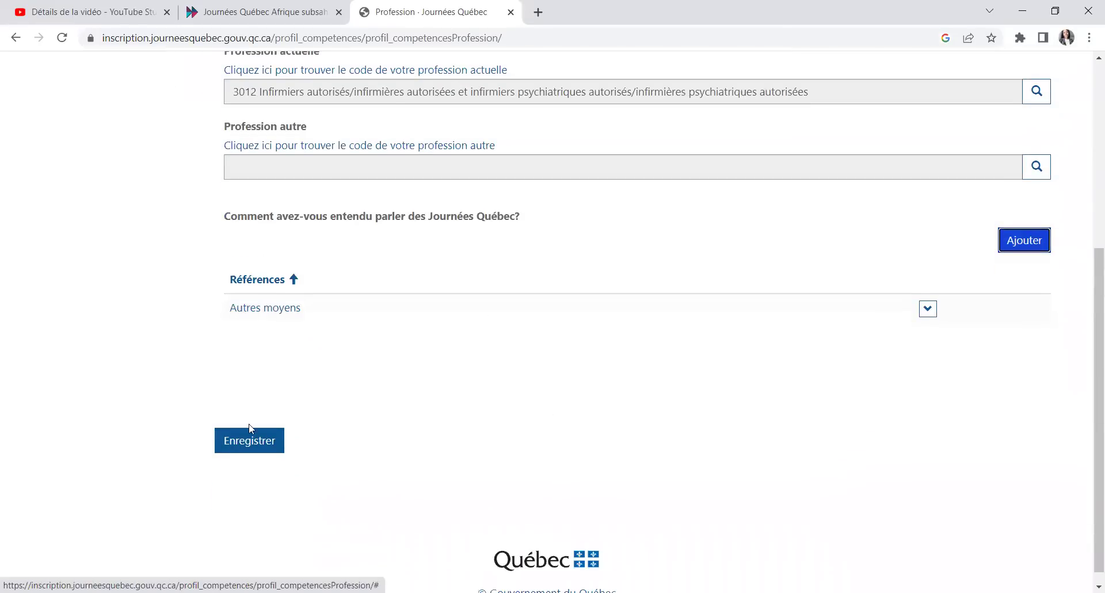
# Step: Save the Profession tab, then enter 7 years of experience and save the Expérience tab
pyautogui.click(250, 429)
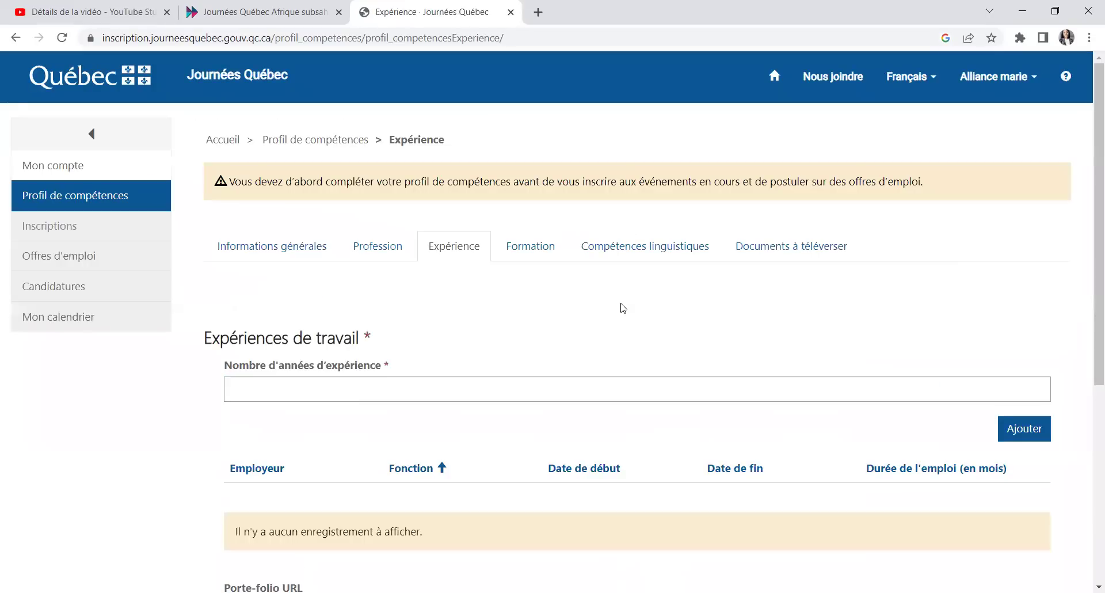
pyautogui.scroll(-1, 484, 308)
pyautogui.click(349, 314)
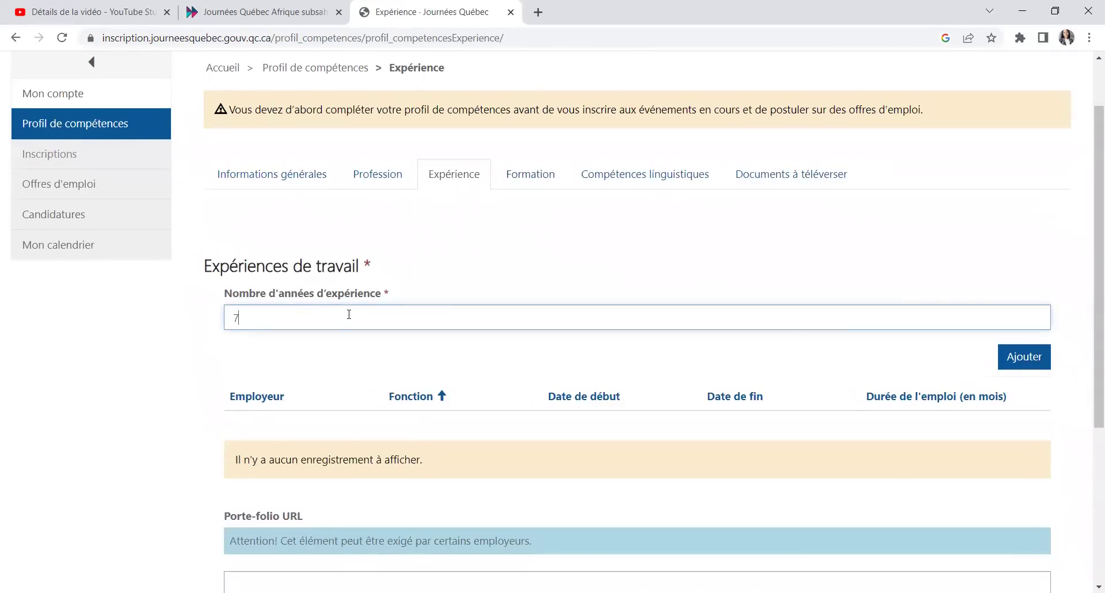
pyautogui.scroll(-2, 349, 314)
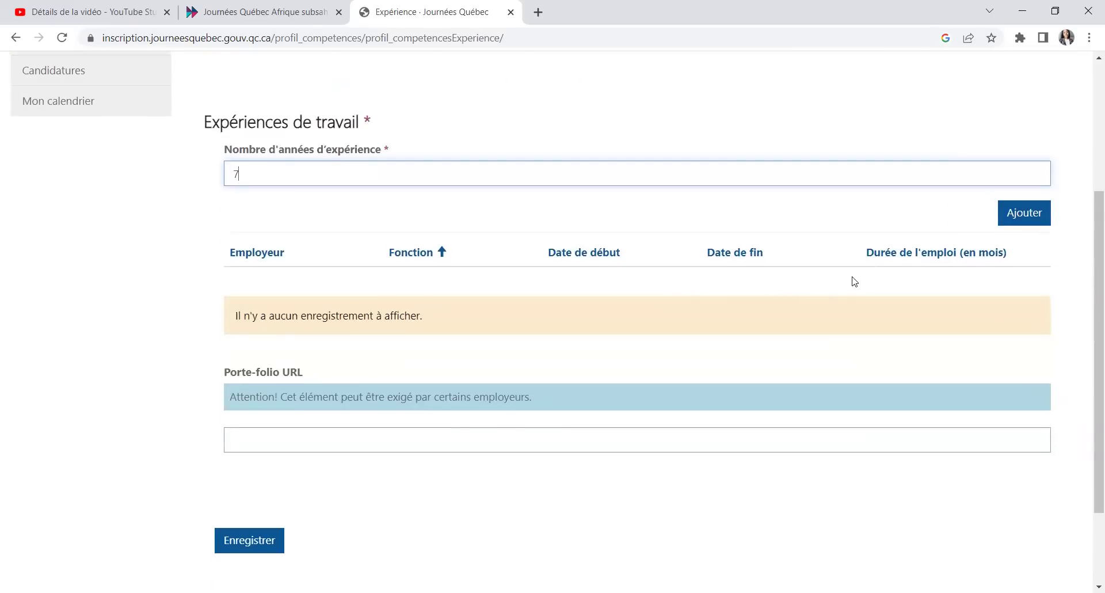
pyautogui.click(239, 546)
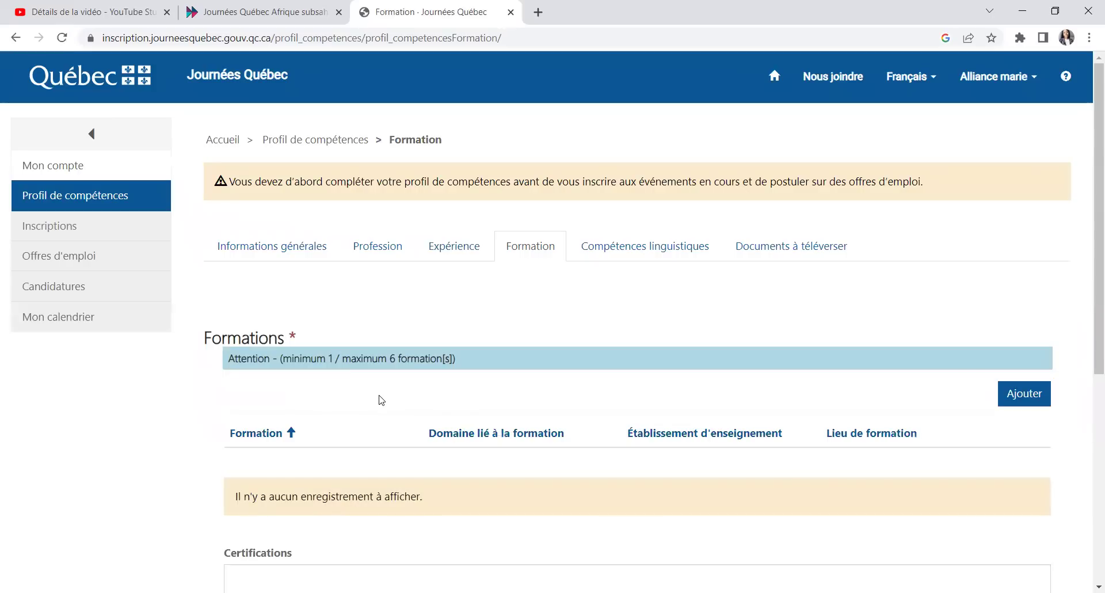
pyautogui.scroll(-3, 382, 399)
# Step: Type 'baccalaureat en sciences infirmieres' in the Certifications box
pyautogui.scroll(-1, 366, 437)
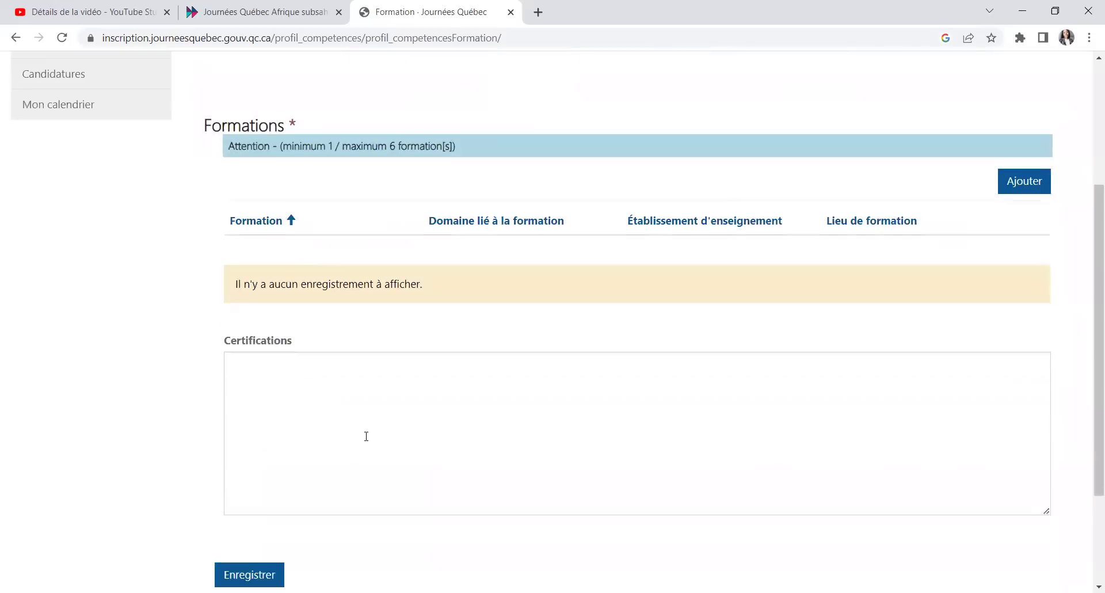
pyautogui.scroll(1, 365, 434)
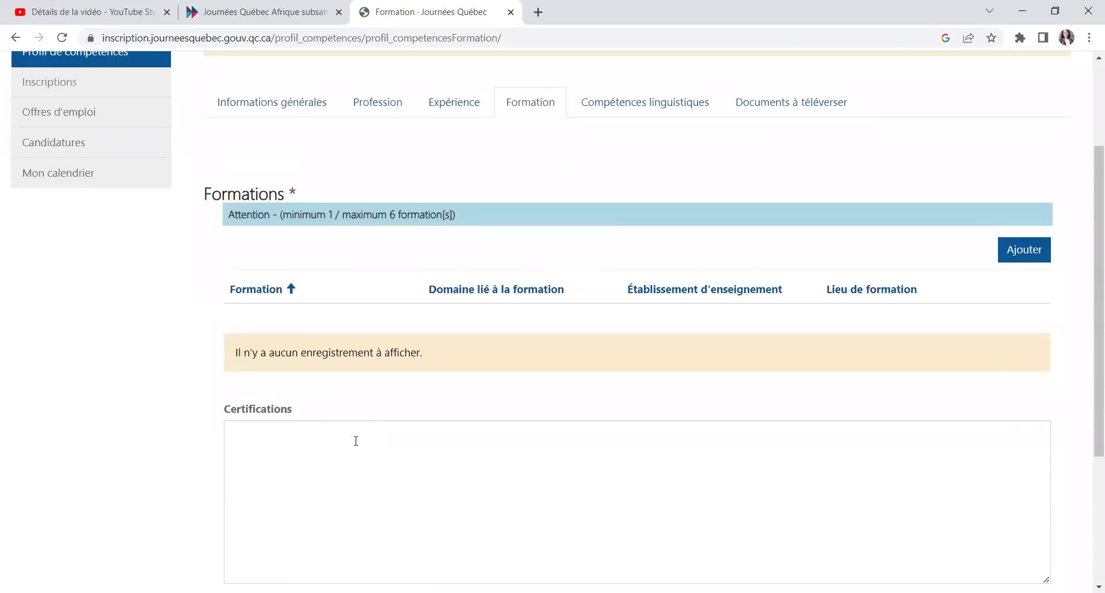
pyautogui.scroll(-3, 356, 441)
pyautogui.click(337, 335)
pyautogui.write('b')
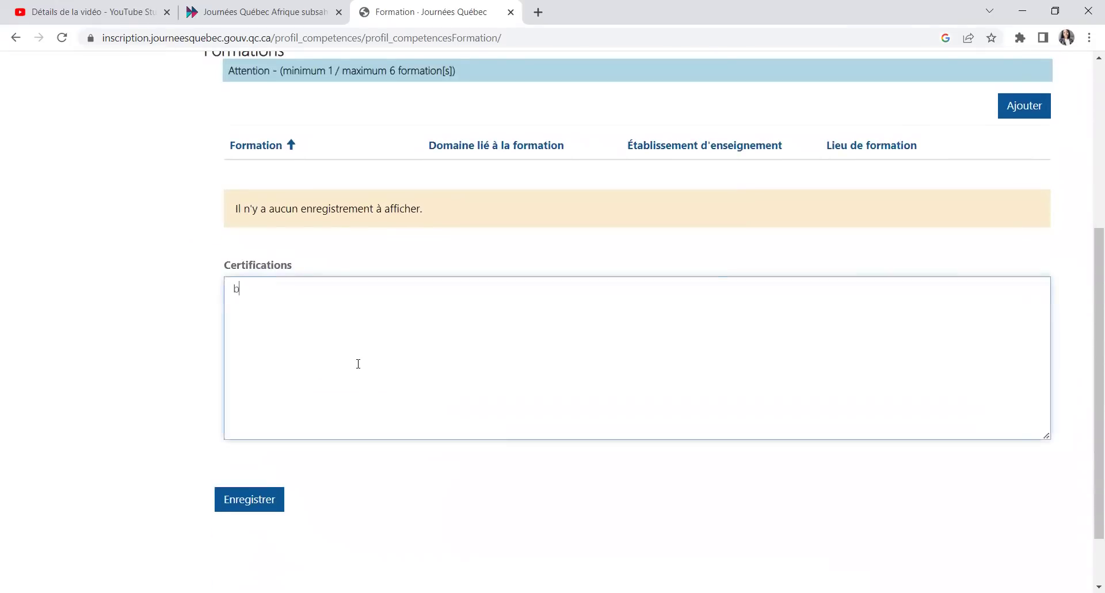
pyautogui.write('accalaureat en sci')
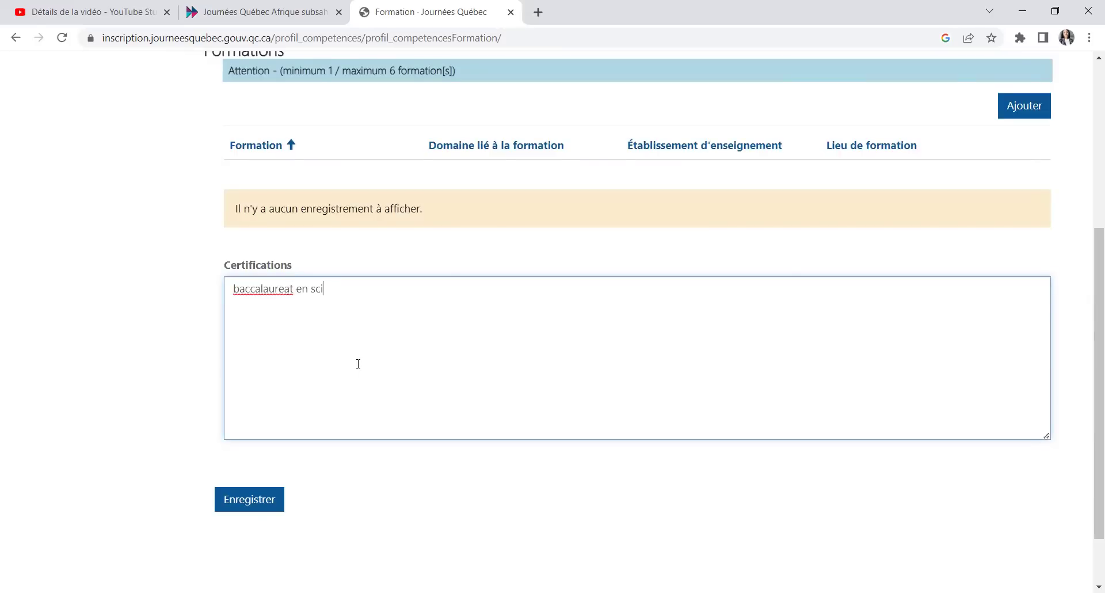
pyautogui.write('ences infirmieres')
# Step: Correct the spelling to 'baccalauréat' and save the Formation page
pyautogui.rightClick(261, 289)
pyautogui.click(328, 314)
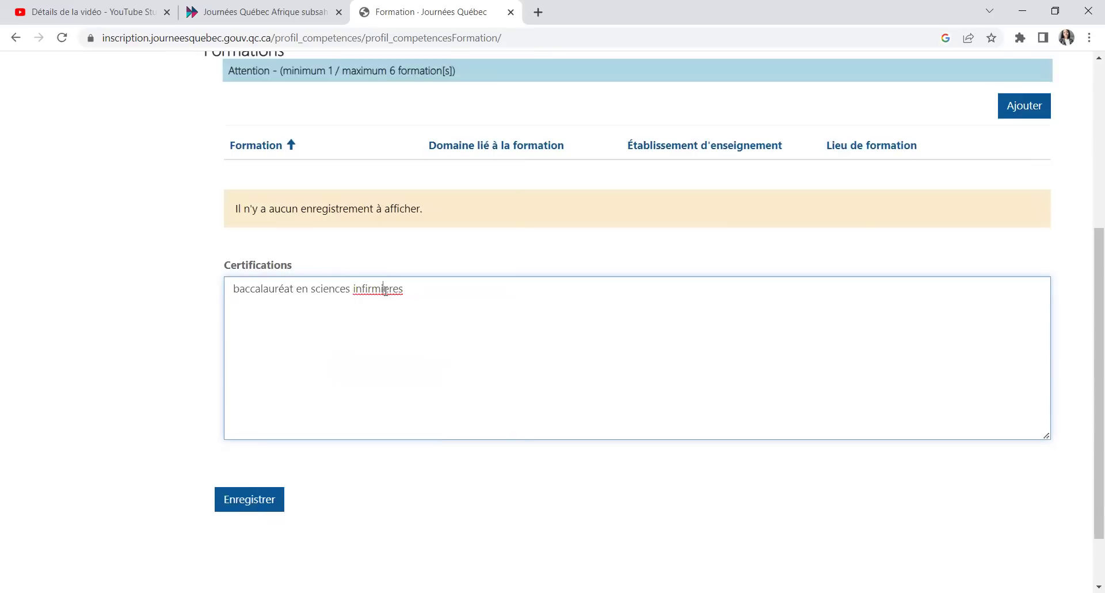
pyautogui.scroll(2, 419, 305)
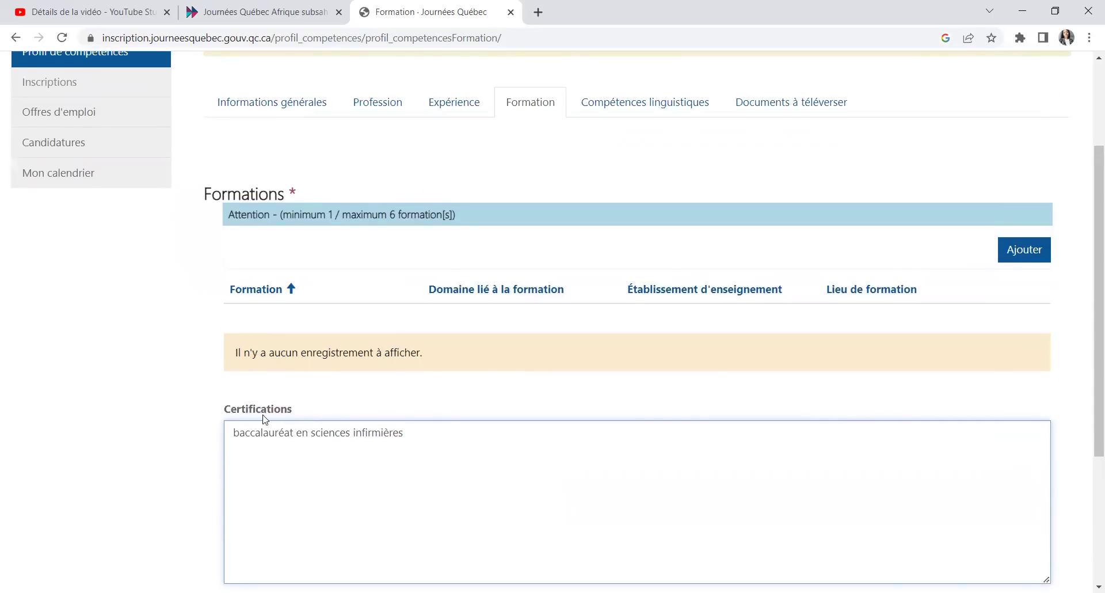
pyautogui.scroll(-2, 394, 423)
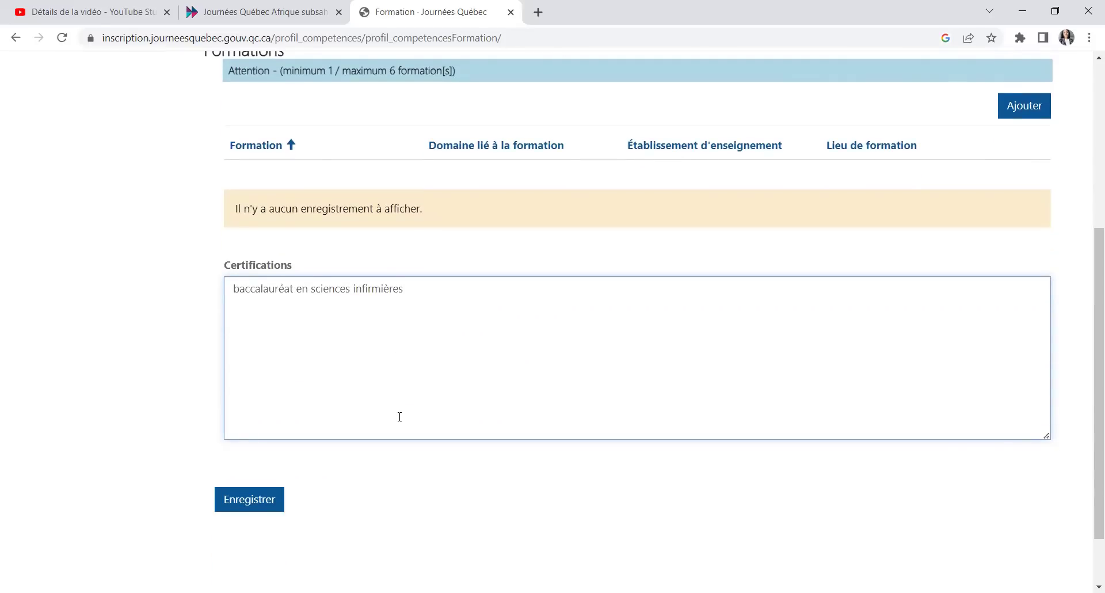
pyautogui.click(240, 502)
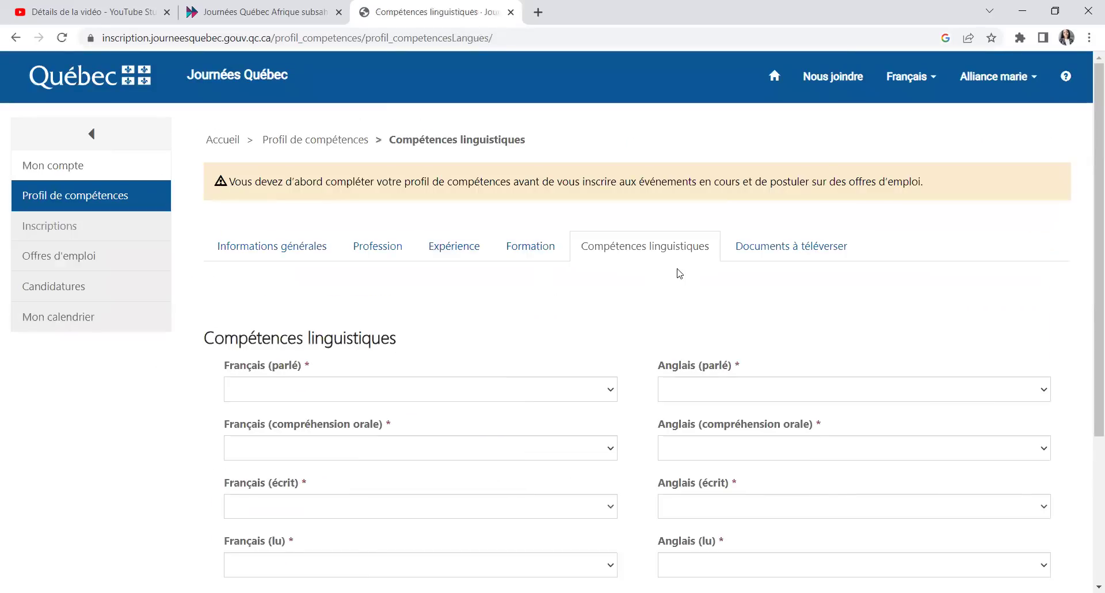
# Step: Set spoken, listening, written and reading French levels to Intermédiaire
pyautogui.scroll(-1, 399, 362)
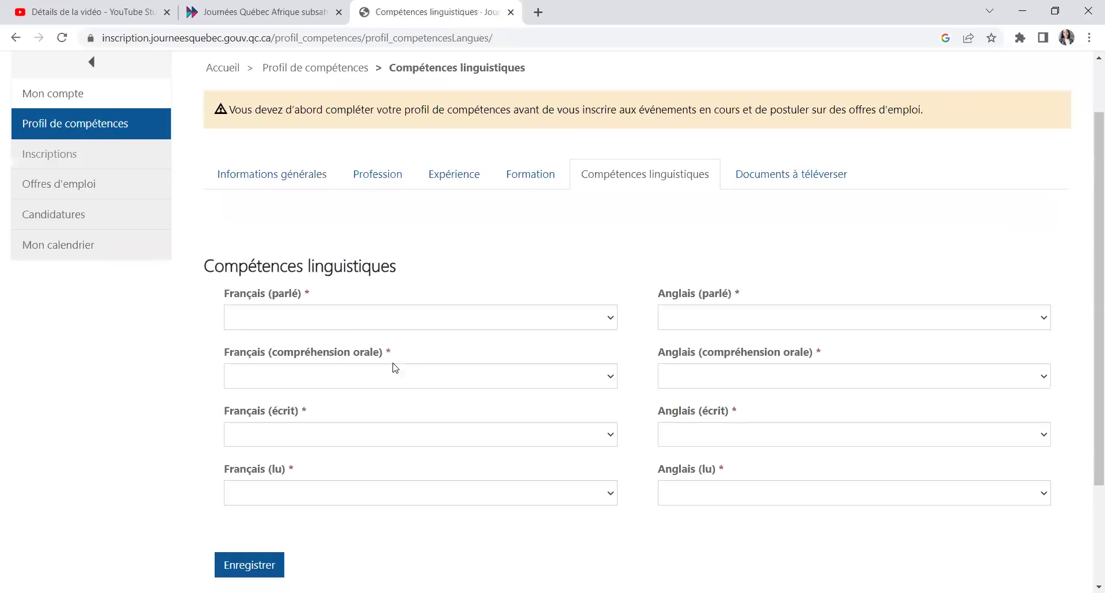
pyautogui.click(346, 323)
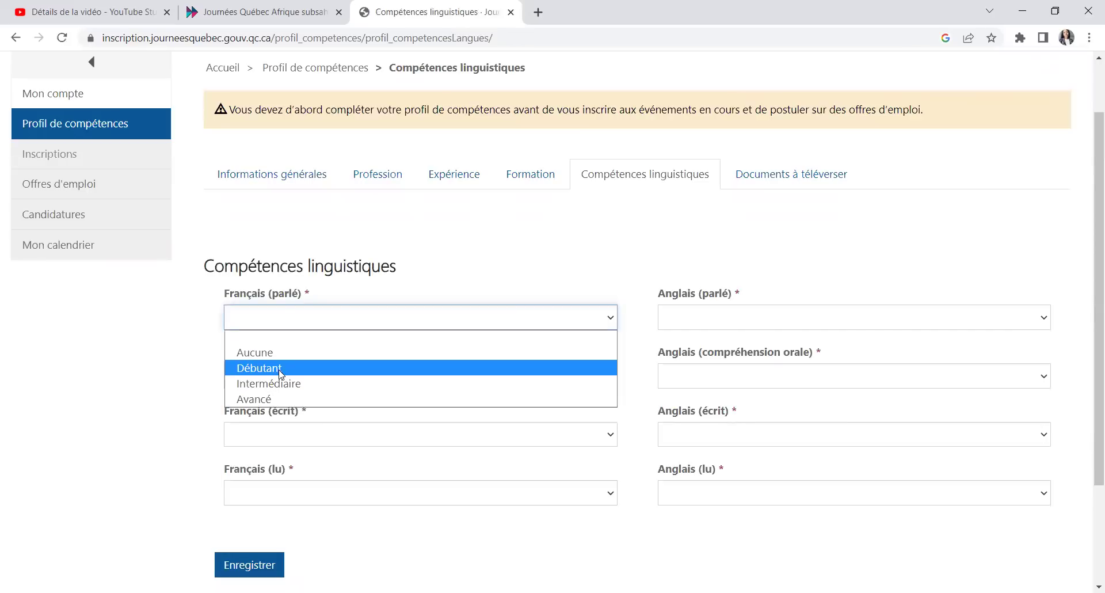
pyautogui.click(278, 384)
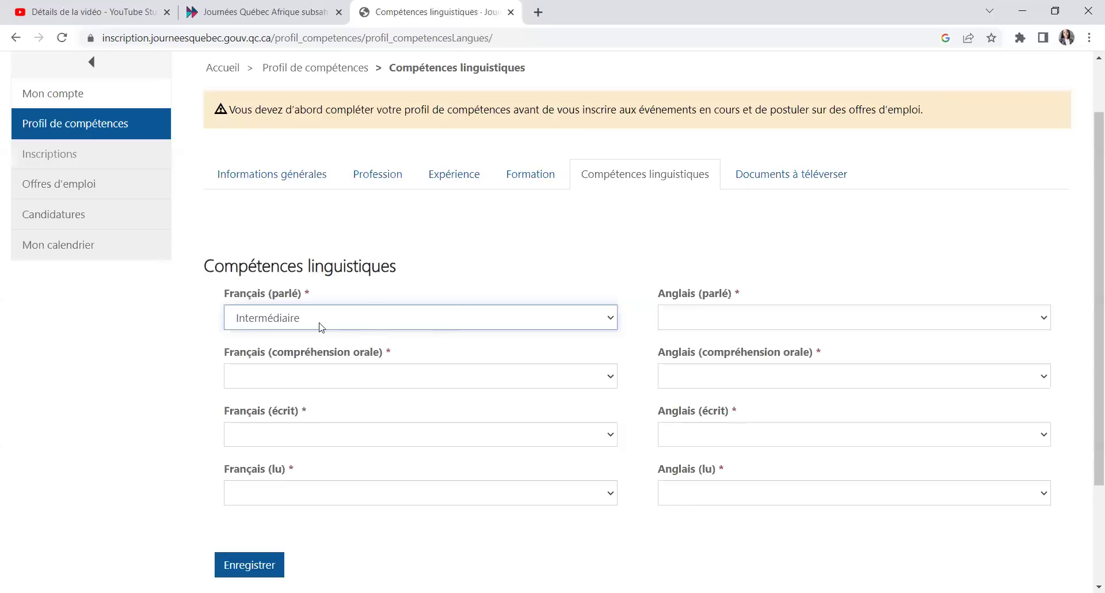
pyautogui.click(242, 376)
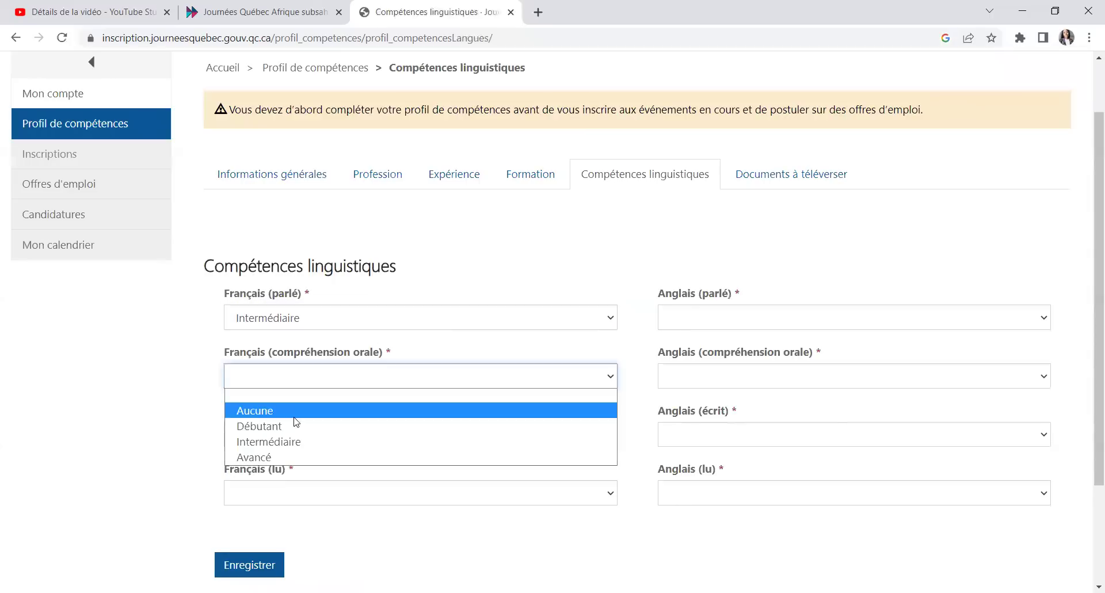
pyautogui.click(278, 442)
pyautogui.scroll(-2, 311, 380)
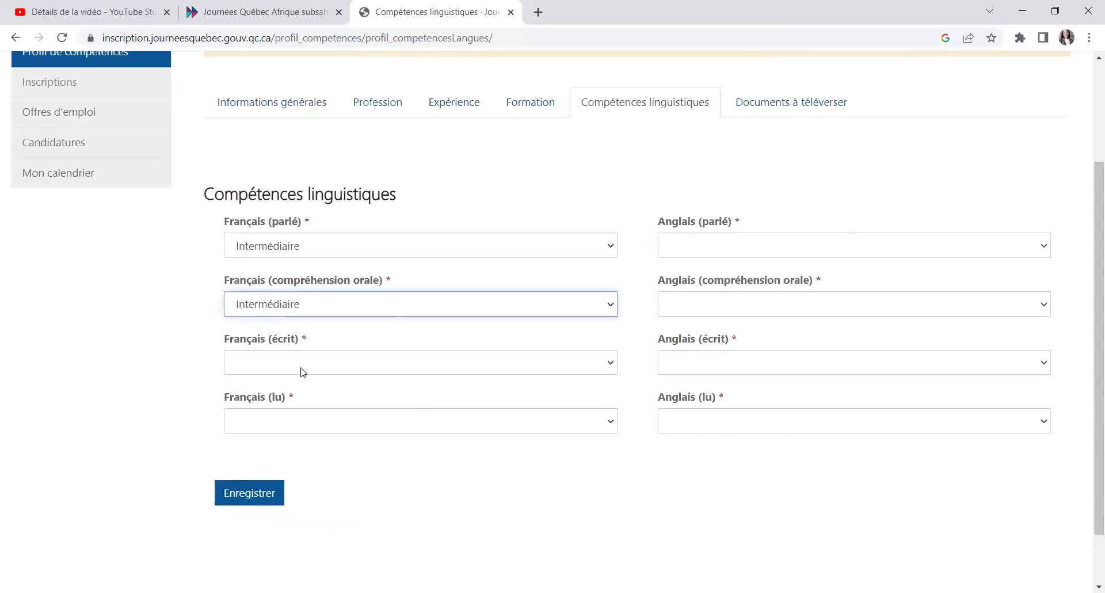
pyautogui.click(302, 367)
pyautogui.click(292, 429)
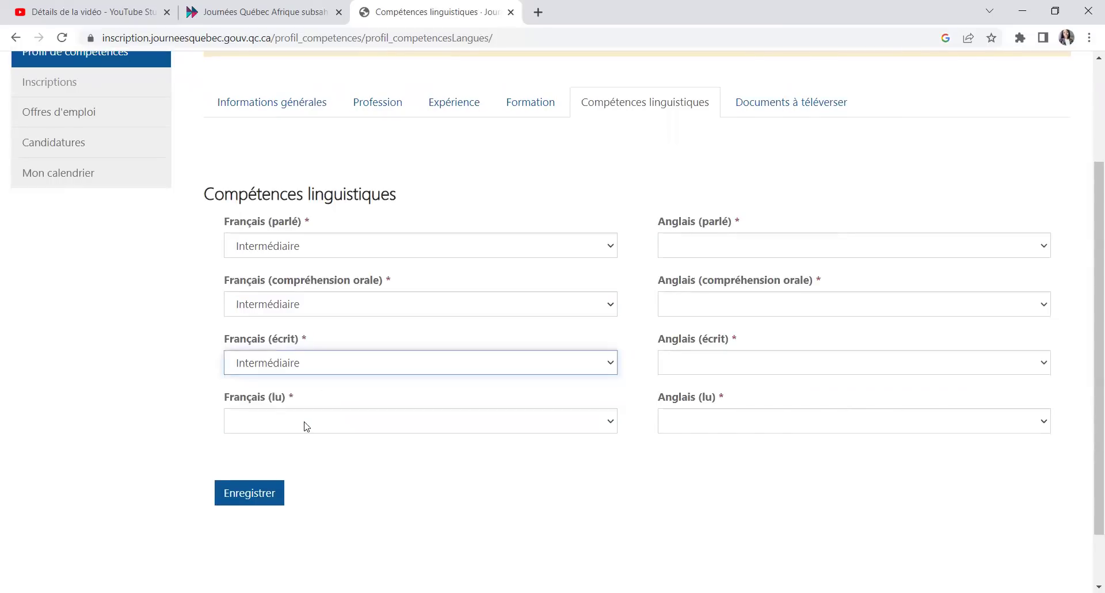
pyautogui.click(305, 426)
pyautogui.click(293, 483)
# Step: Set all four English skill levels to Intermédiaire and save the language skills
pyautogui.click(702, 251)
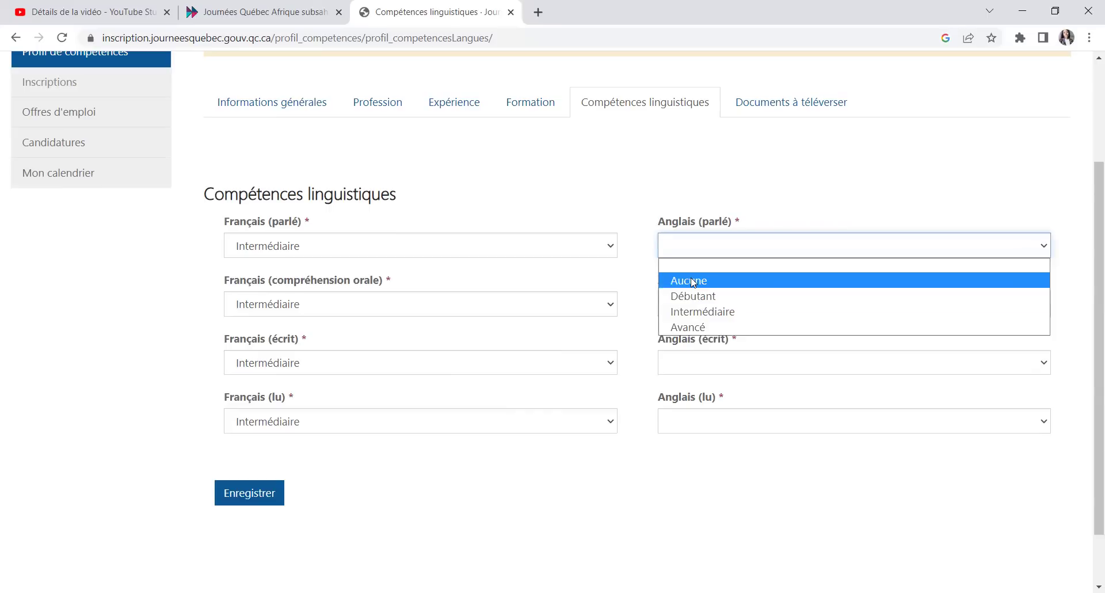
pyautogui.click(691, 280)
pyautogui.click(720, 305)
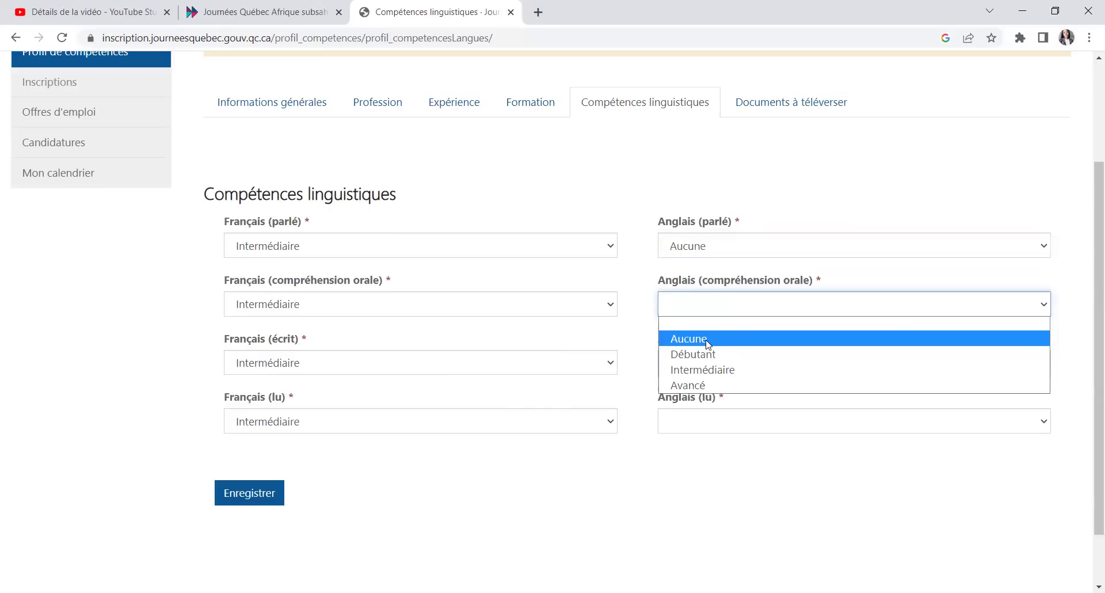
pyautogui.click(708, 340)
pyautogui.click(698, 252)
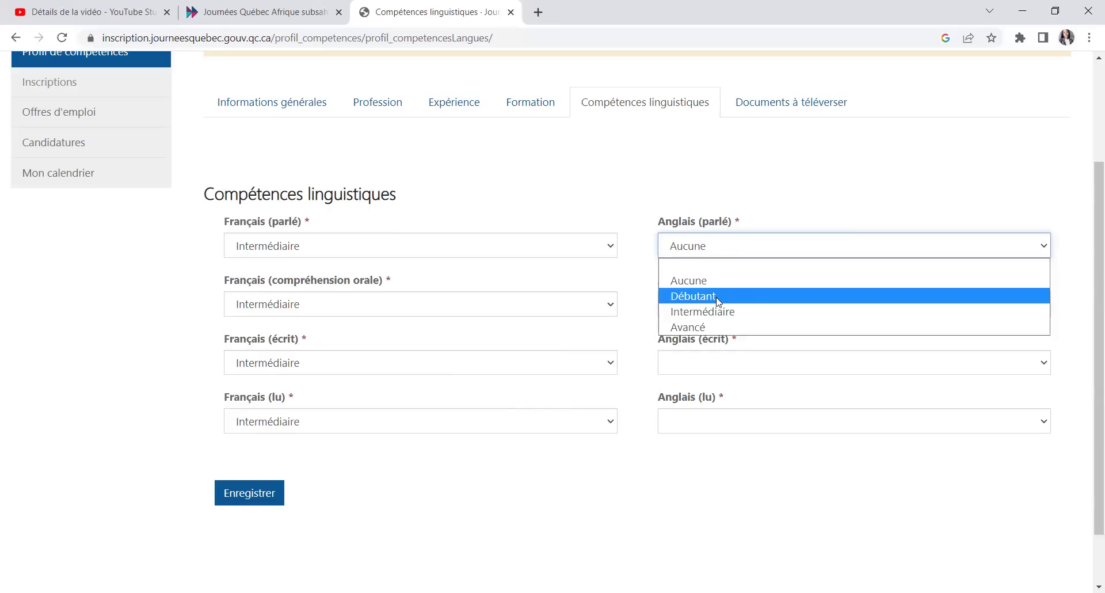
pyautogui.click(718, 298)
pyautogui.click(714, 305)
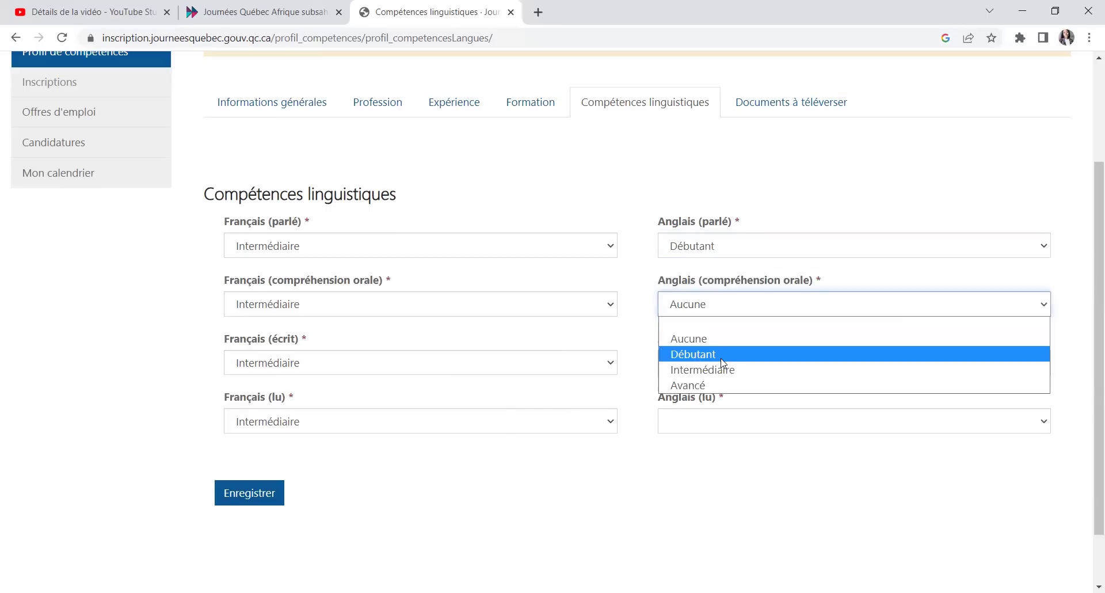
pyautogui.click(701, 253)
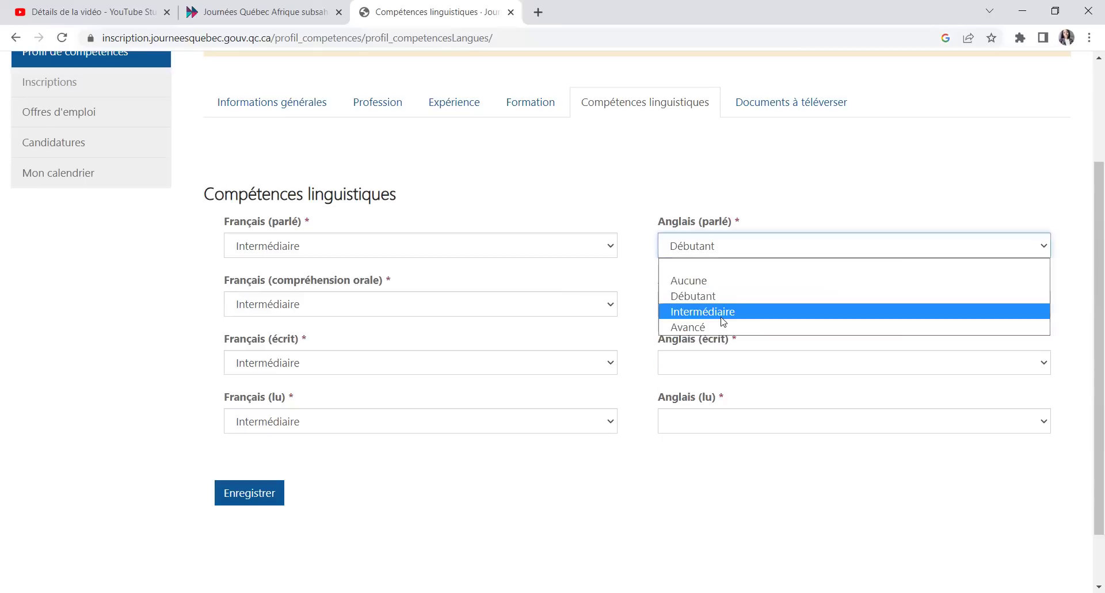
pyautogui.click(724, 322)
pyautogui.click(703, 363)
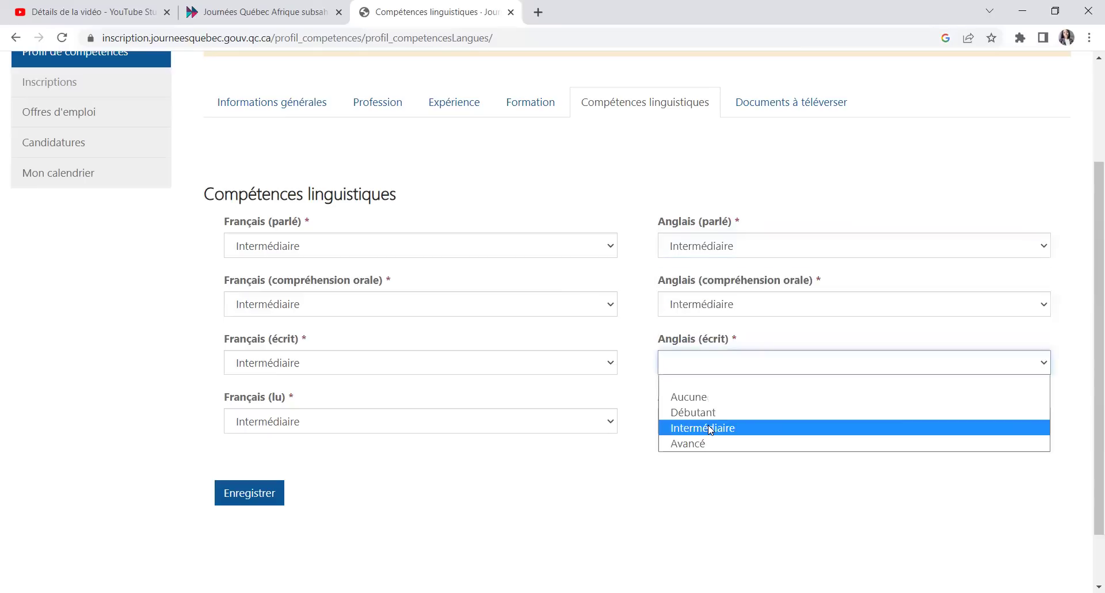
pyautogui.click(711, 429)
pyautogui.click(711, 421)
pyautogui.click(703, 490)
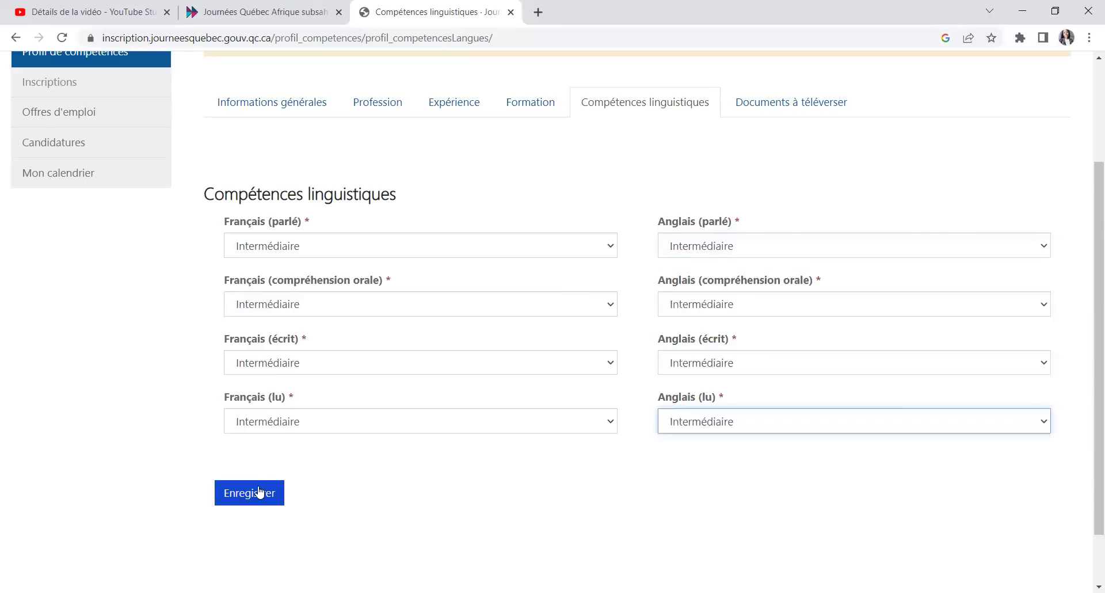
pyautogui.click(259, 492)
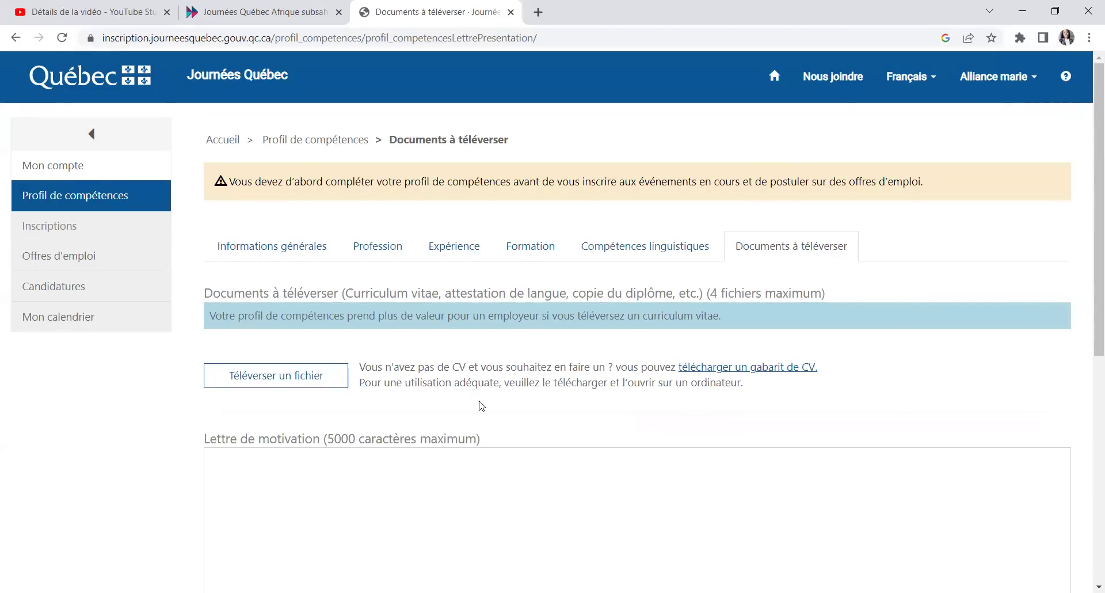
# Step: Scroll through the Documents à téléverser page to review its upload and cover-letter sections
pyautogui.scroll(-1, 486, 396)
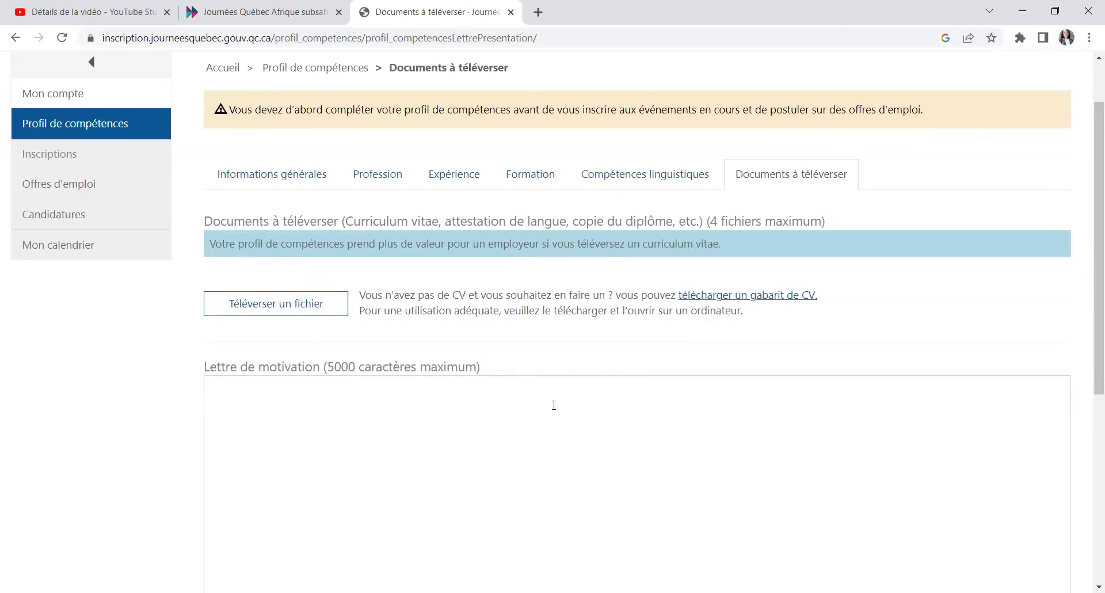
pyautogui.scroll(-2, 281, 306)
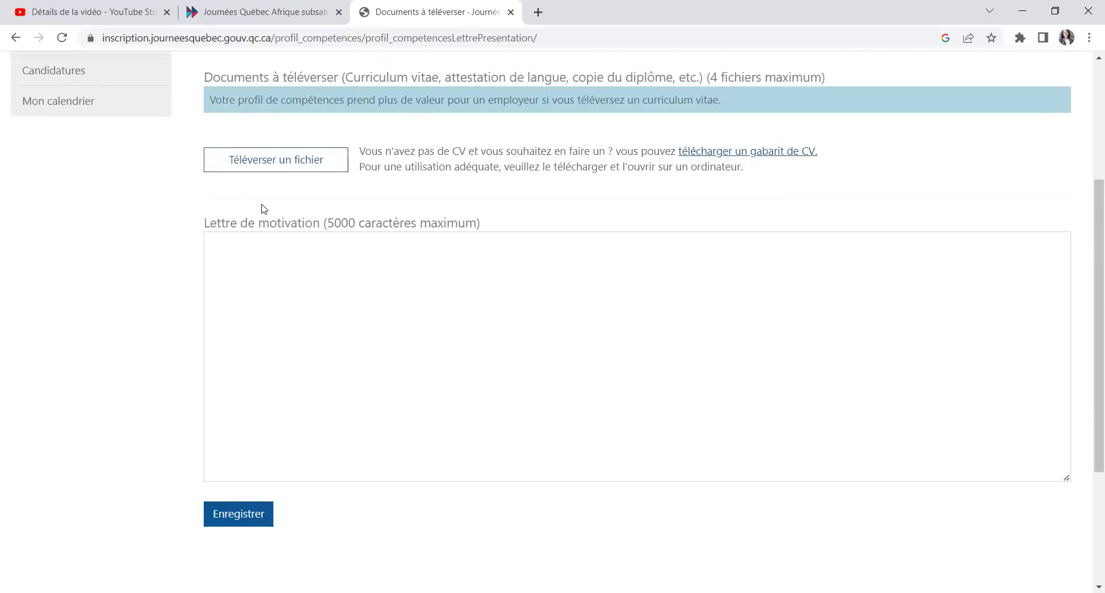
pyautogui.scroll(1, 456, 321)
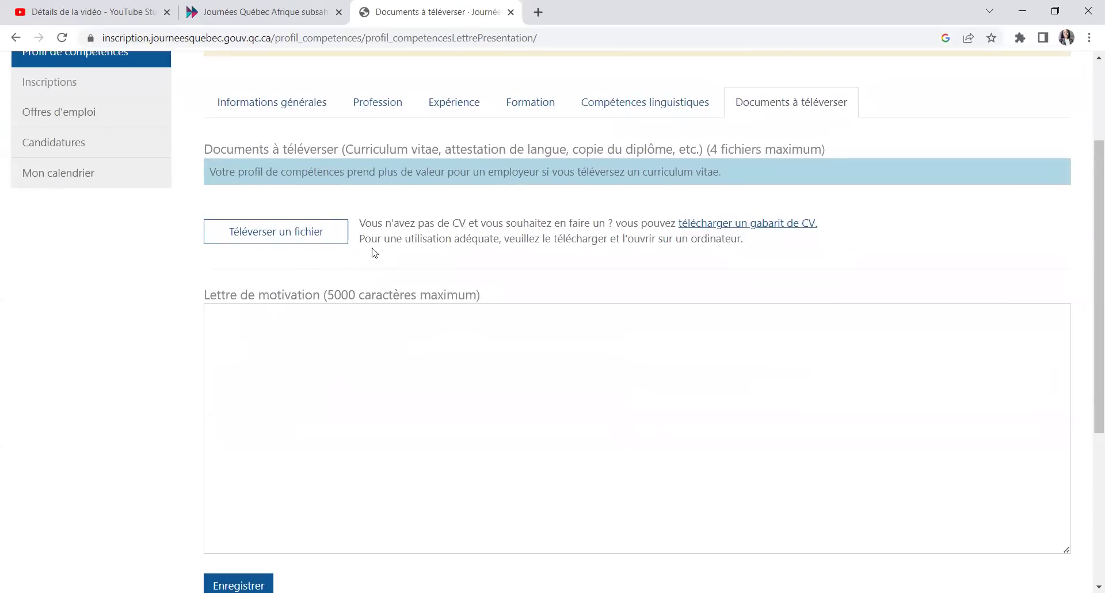
pyautogui.scroll(1, 627, 329)
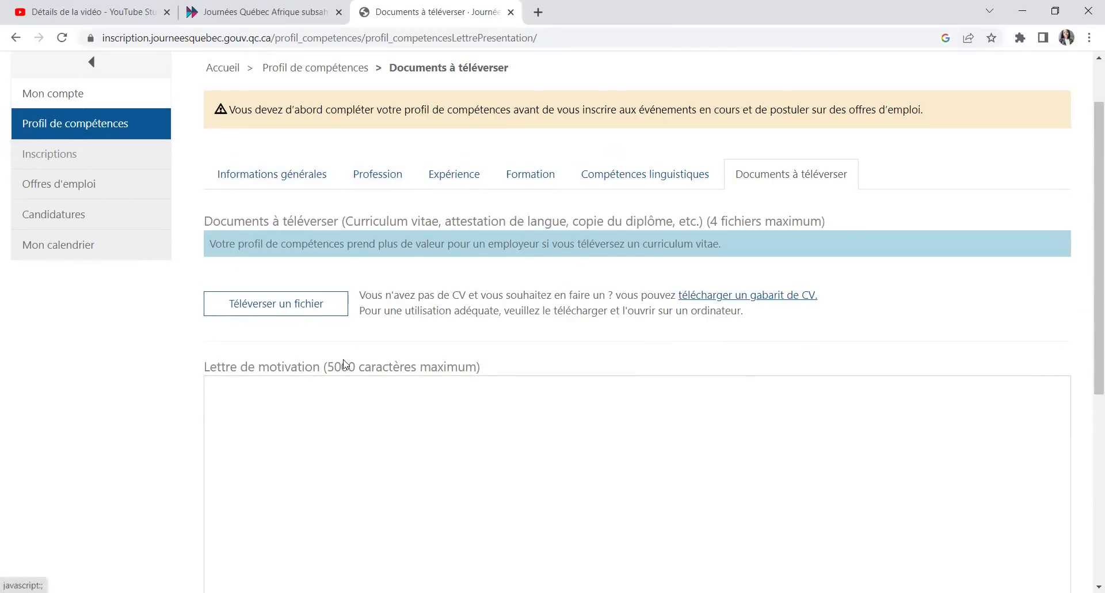
pyautogui.scroll(1, 346, 403)
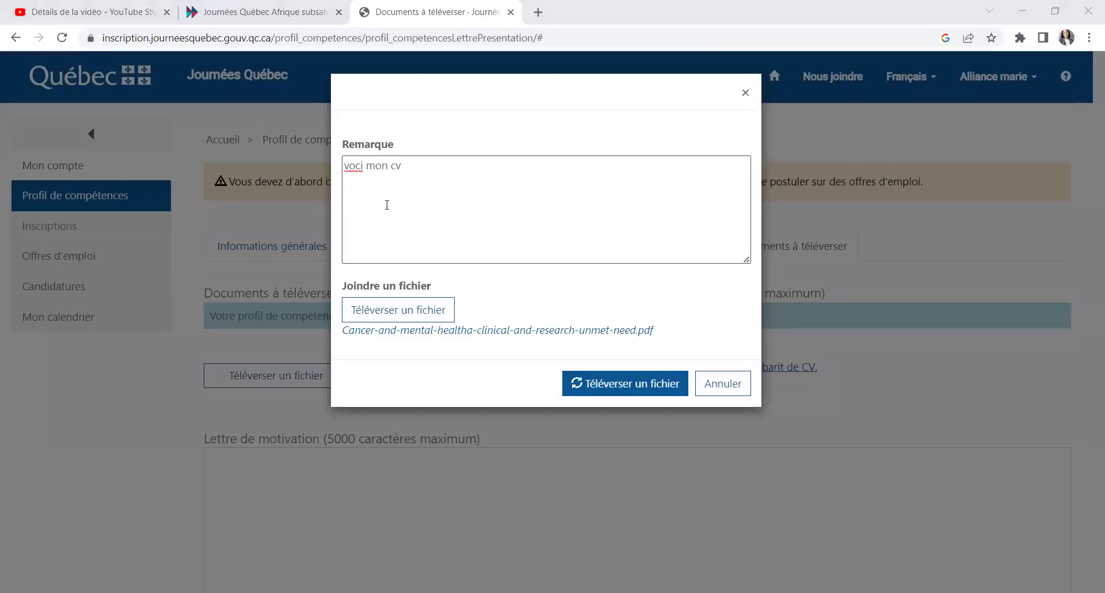
# Step: Correct the note 'voci' to 'voici' and upload cv.docx
pyautogui.click(352, 170)
pyautogui.rightClick(352, 171)
pyautogui.click(407, 183)
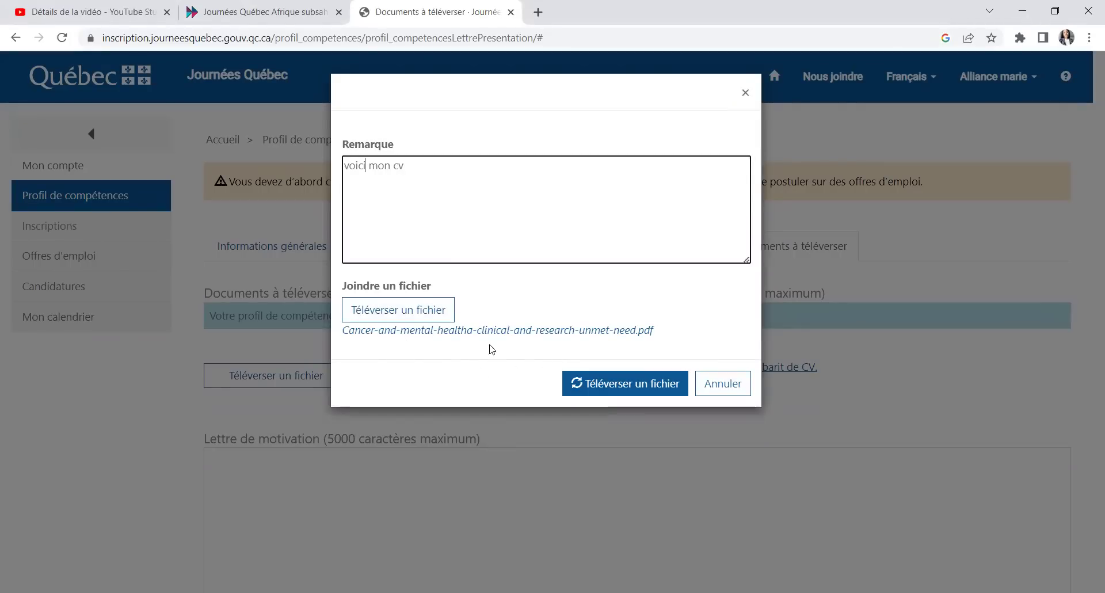
pyautogui.click(618, 385)
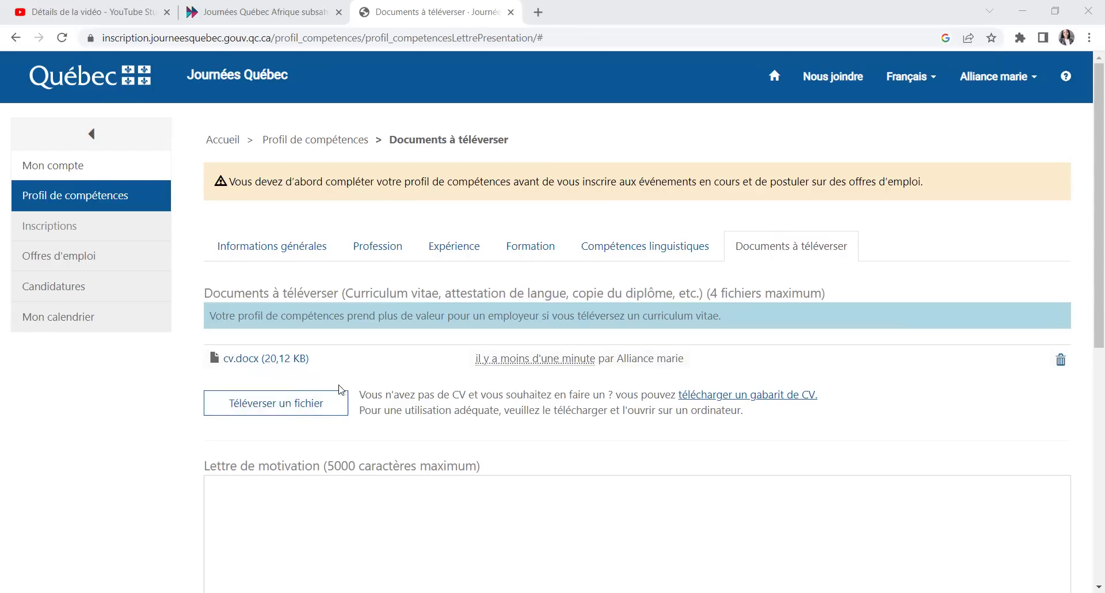
# Step: Save the uploaded-documents form, saving it again after the page reloads
pyautogui.scroll(-2, 311, 363)
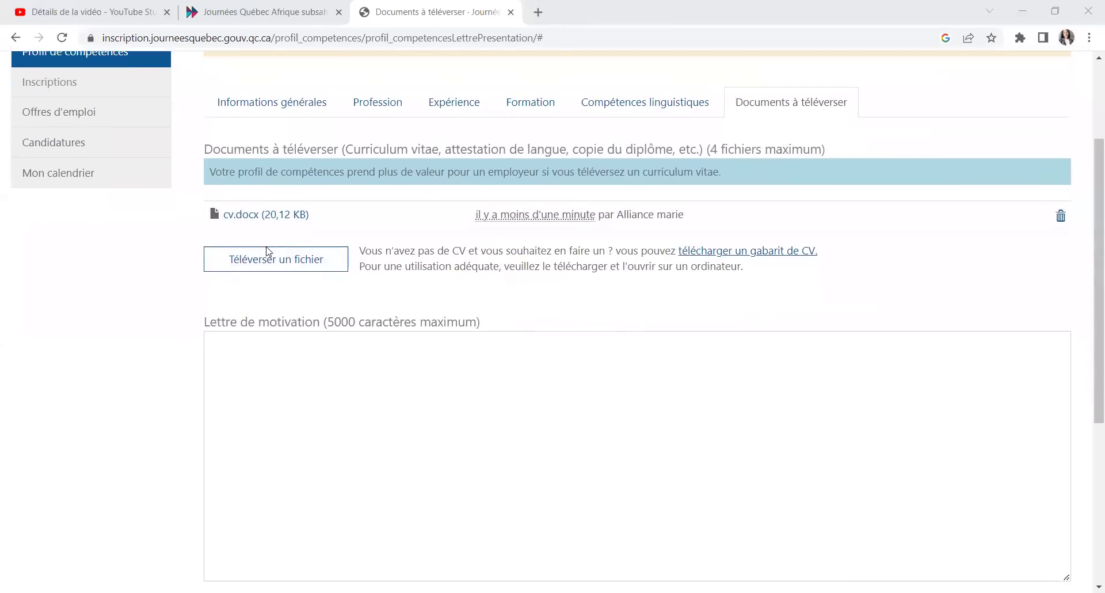
pyautogui.scroll(-2, 322, 346)
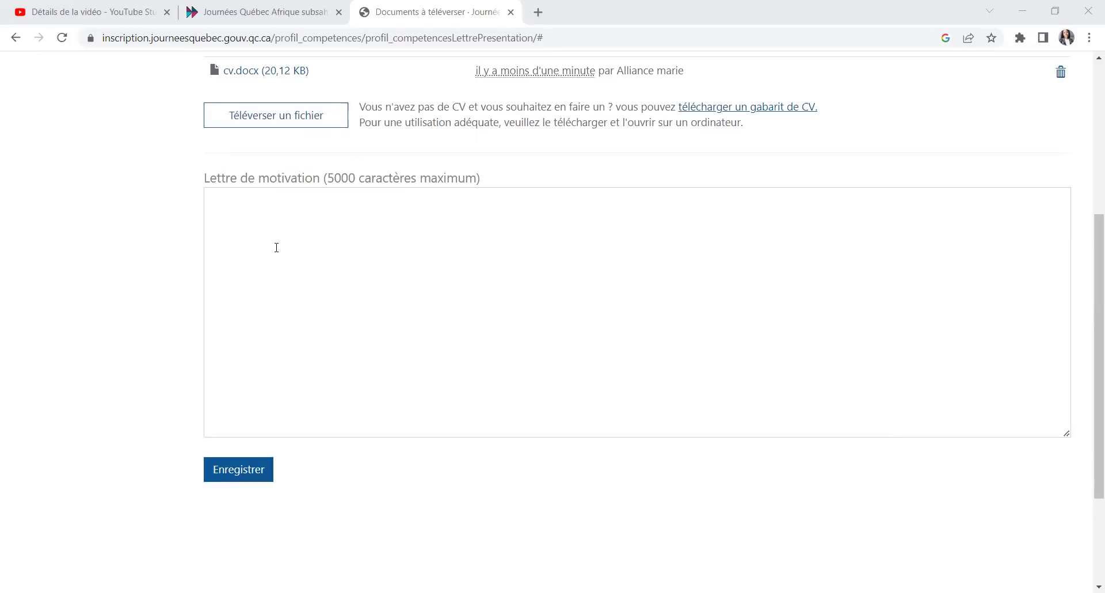
pyautogui.click(256, 223)
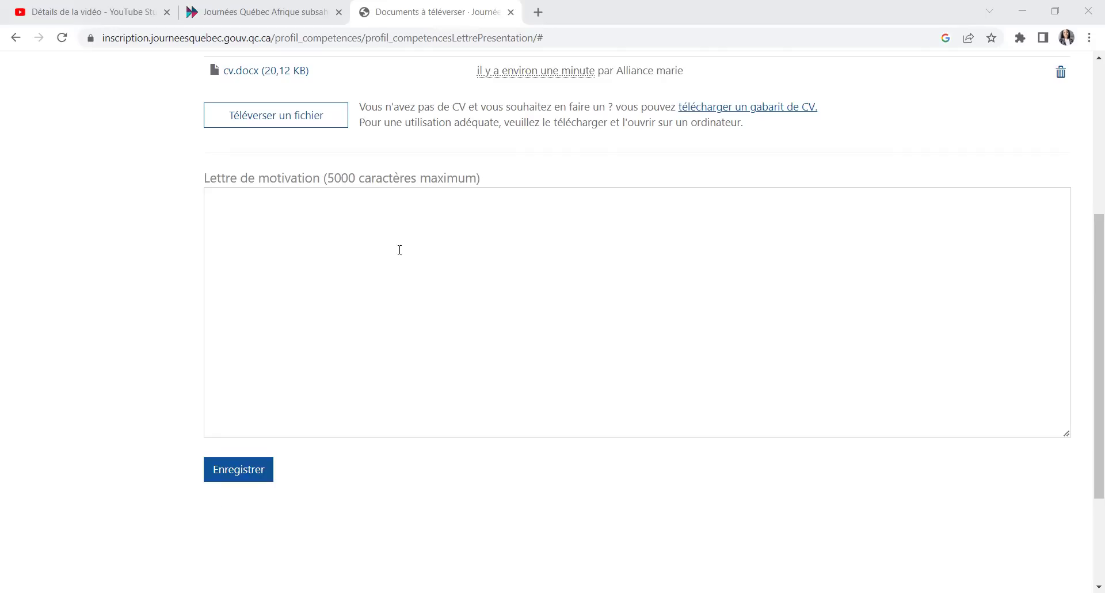
pyautogui.click(216, 479)
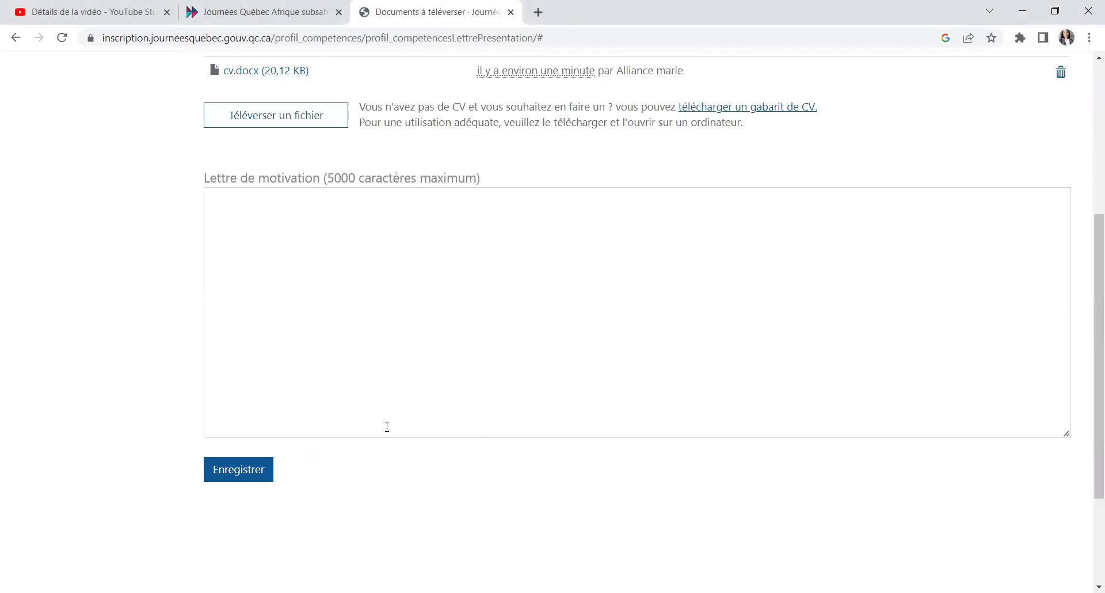
pyautogui.scroll(5, 387, 427)
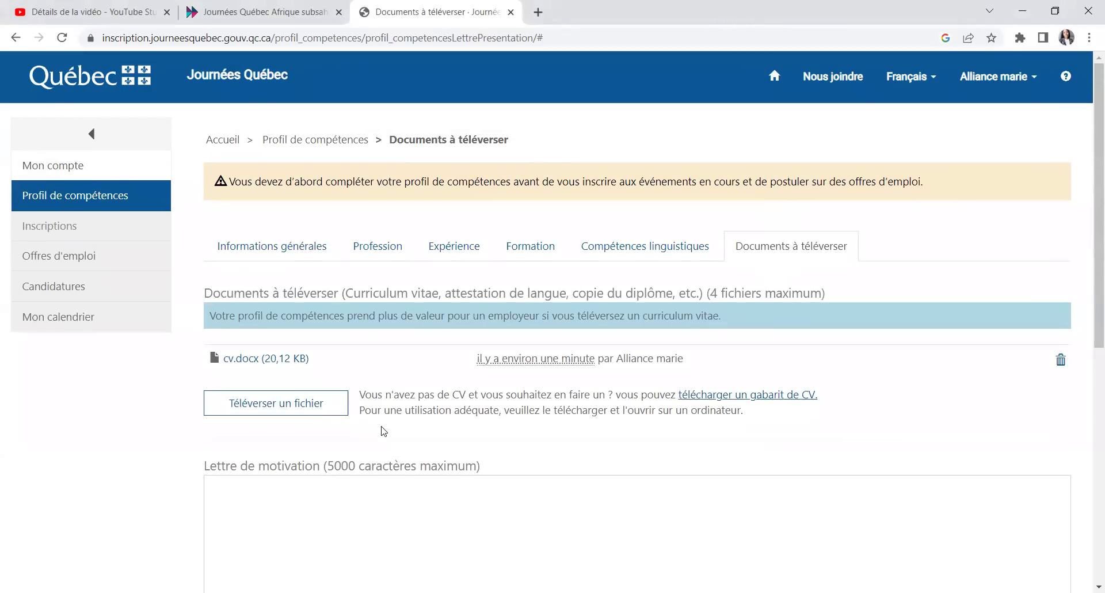
pyautogui.scroll(-4, 384, 431)
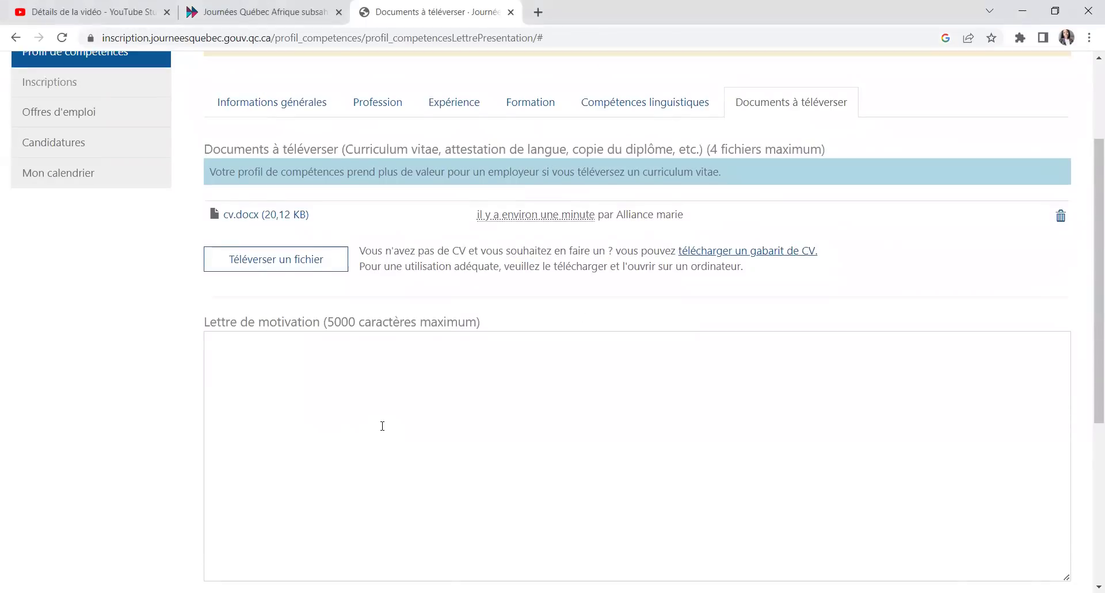
pyautogui.click(246, 554)
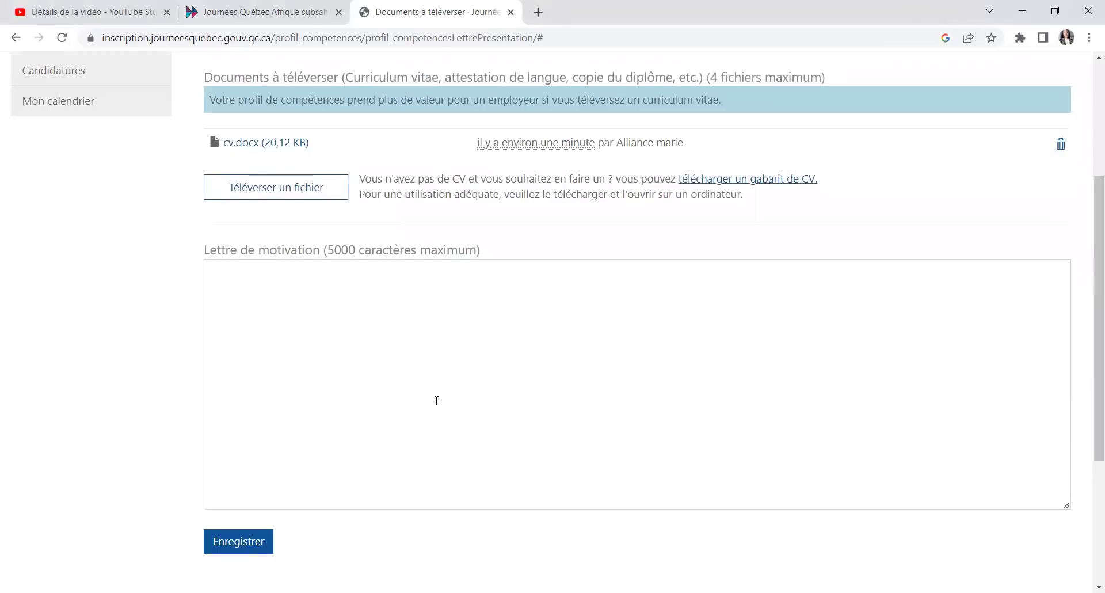
pyautogui.scroll(4, 434, 399)
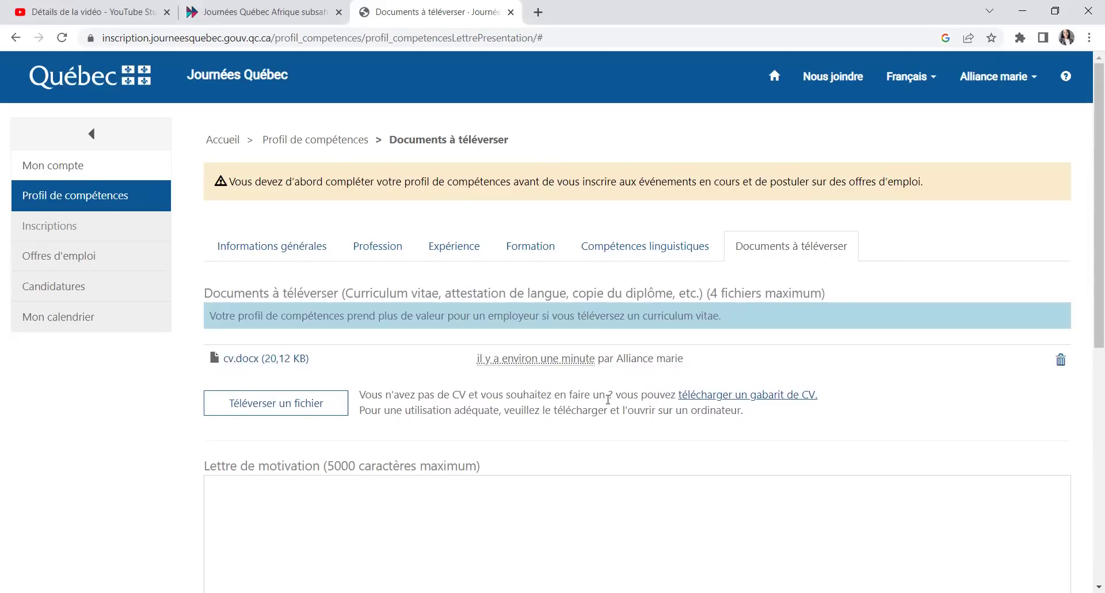
# Step: Begin the motivation letter with the greeting 'Madame,monsieur,'
pyautogui.click(311, 508)
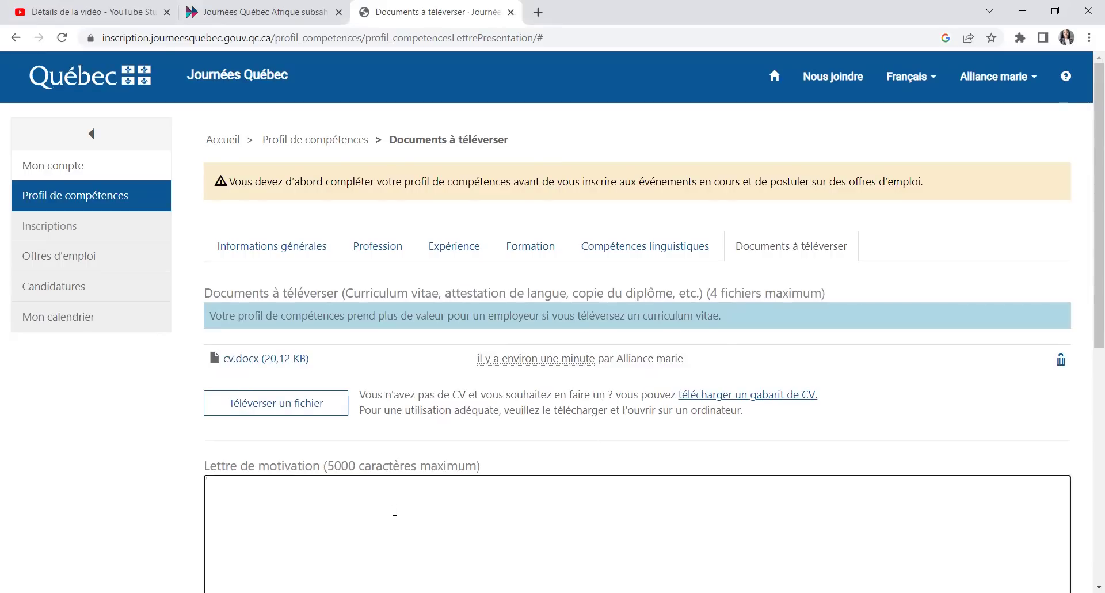
pyautogui.scroll(-3, 395, 512)
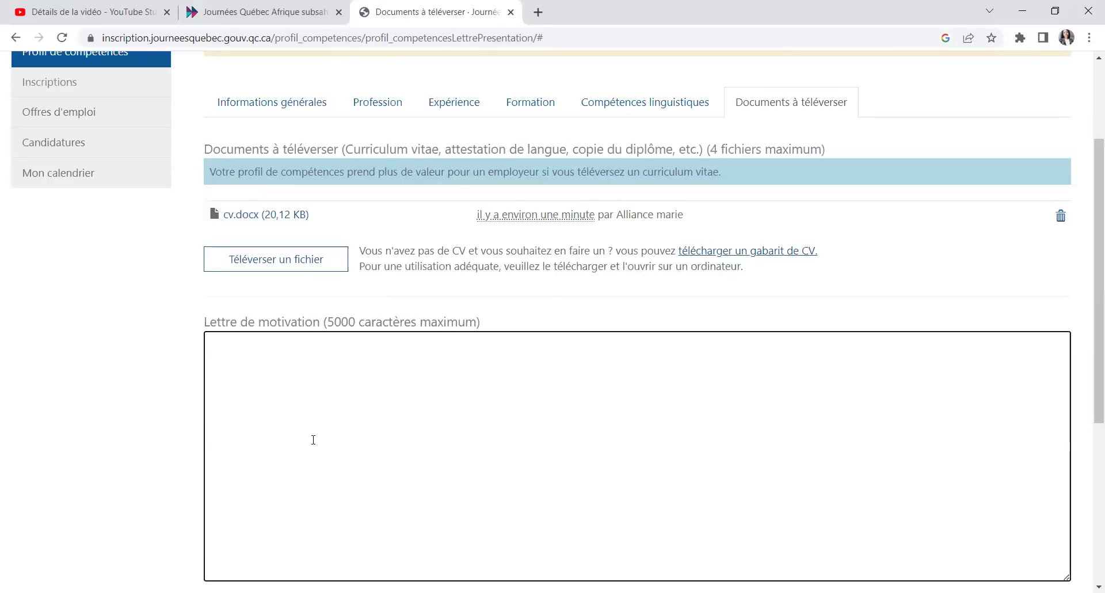
pyautogui.write('Madame,monsieur,')
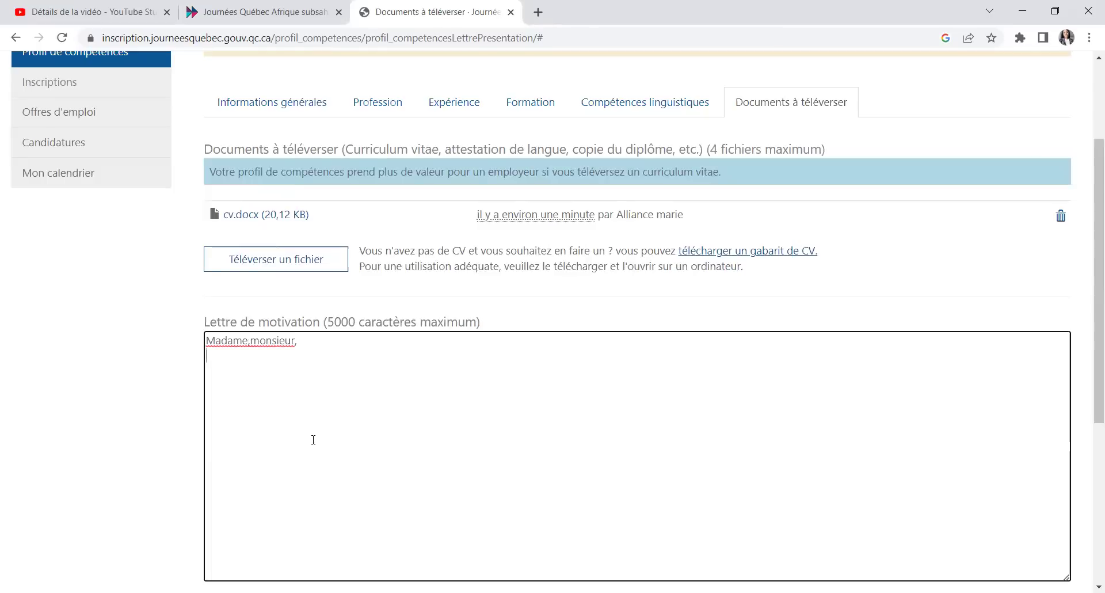
# Step: Type 'faisant suite a lannonce de la journee' after the greeting, fixing stray letters
pyautogui.write('faisant suite a votre annonce ')
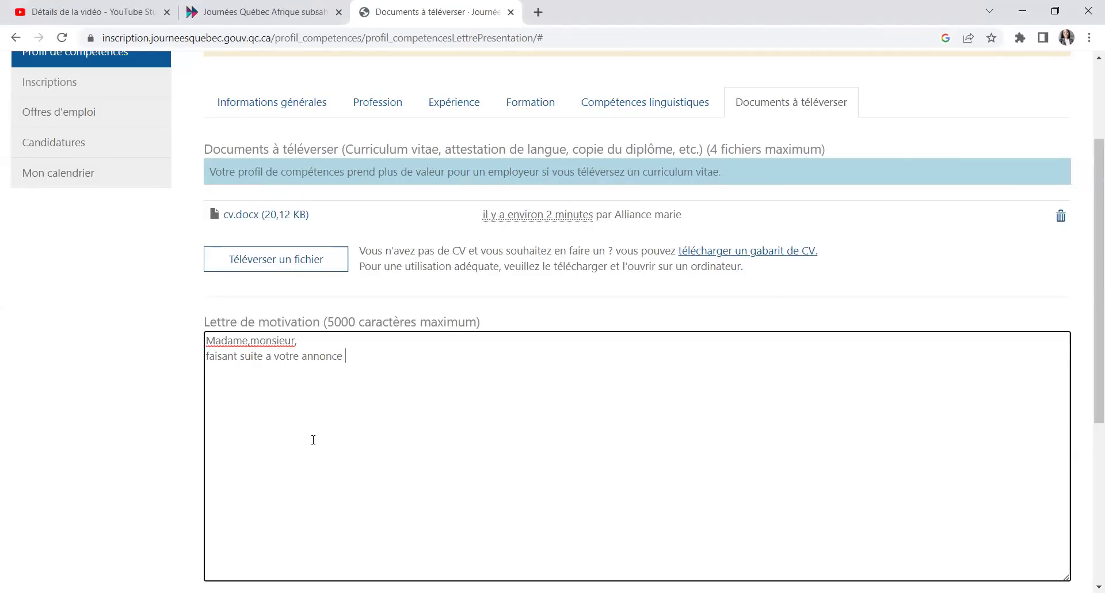
pyautogui.write('dans')
pyautogui.press('BackSpace')
pyautogui.write('sa')
pyautogui.press('BackSpace')
pyautogui.press('BackSpace')
pyautogui.press('BackSpace')
pyautogui.press('BackSpace')
pyautogui.press('BackSpace')
pyautogui.press('BackSpace')
pyautogui.press('BackSpace')
pyautogui.press('BackSpace')
pyautogui.press('BackSpace')
pyautogui.press('BackSpace')
pyautogui.press('BackSpace')
pyautogui.press('BackSpace')
pyautogui.press('BackSpace')
pyautogui.press('BackSpace')
pyautogui.press('BackSpace')
pyautogui.press('BackSpace')
pyautogui.press('BackSpace')
pyautogui.press('BackSpace')
pyautogui.write('a lannonce de la journe')
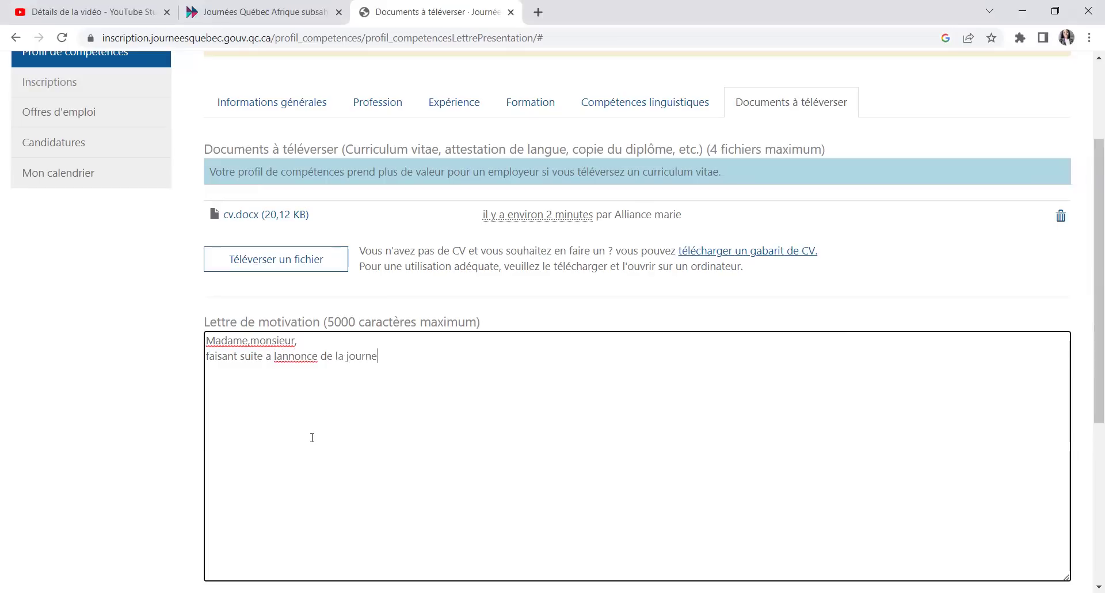
pyautogui.write('e de recrutement qu')
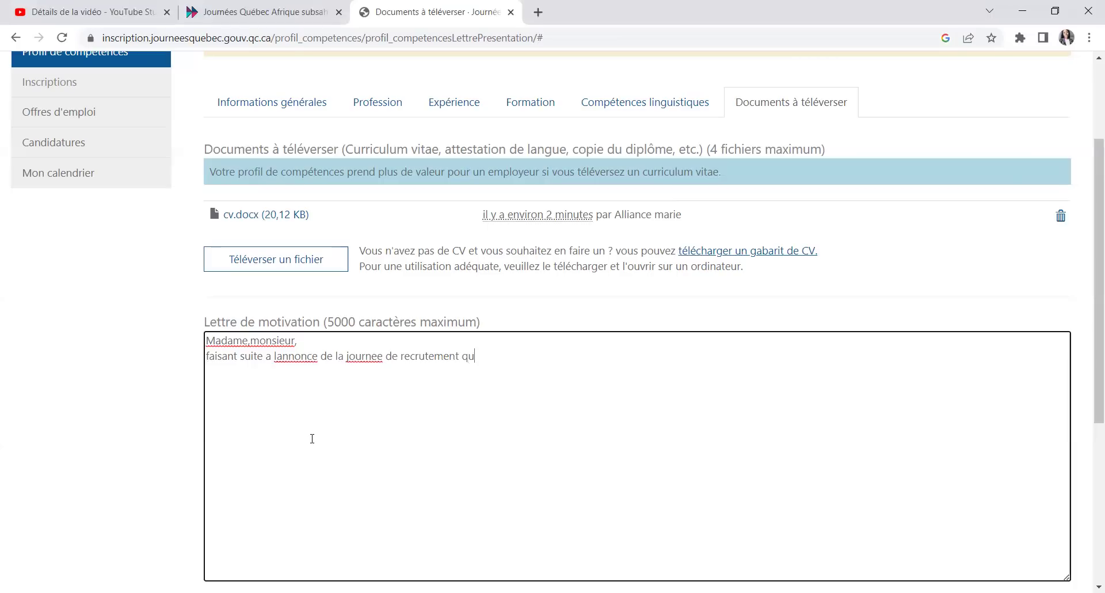
# Step: Continue with 'de recrutement quebec afrique subharienne, publie sur le site internet de talent montreal'
pyautogui.write('ebec afrique sub')
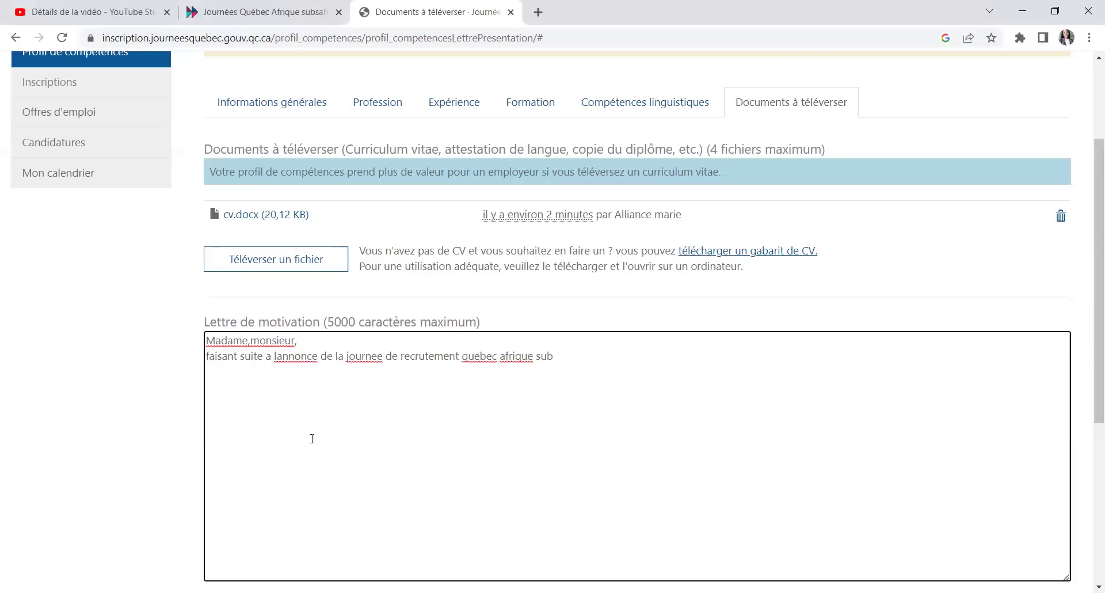
pyautogui.write('h')
pyautogui.write('arienne')
pyautogui.write(', ')
pyautogui.write('je suis')
pyautogui.press('BackSpace')
pyautogui.press('BackSpace')
pyautogui.press('BackSpace')
pyautogui.press('BackSpace')
pyautogui.press('BackSpace')
pyautogui.write('publie sur le site internet')
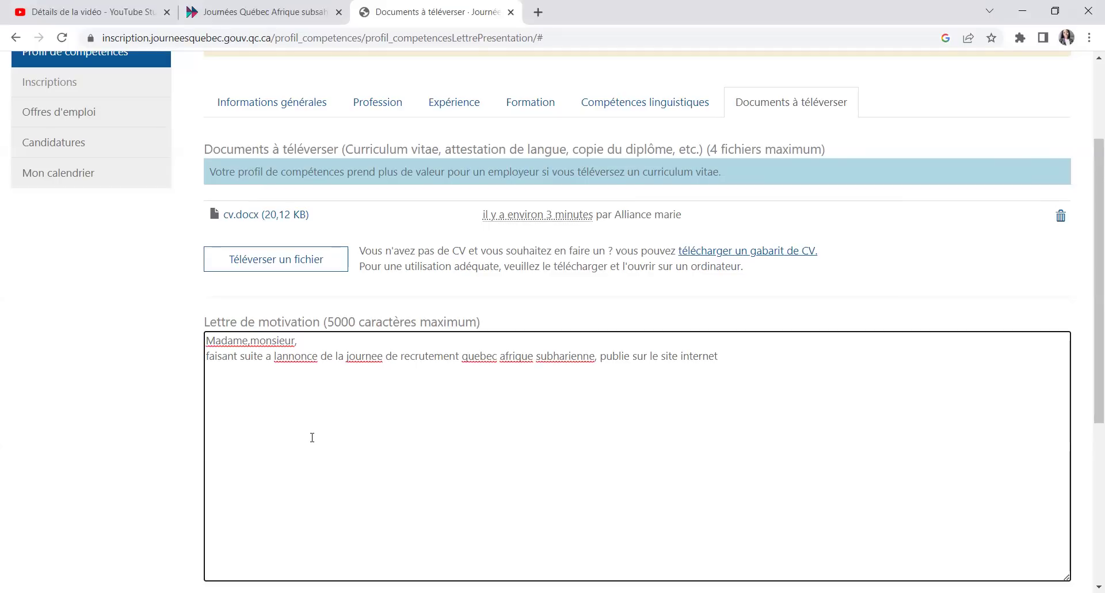
pyautogui.write('de r')
pyautogui.write('talent montreal,jkklll')
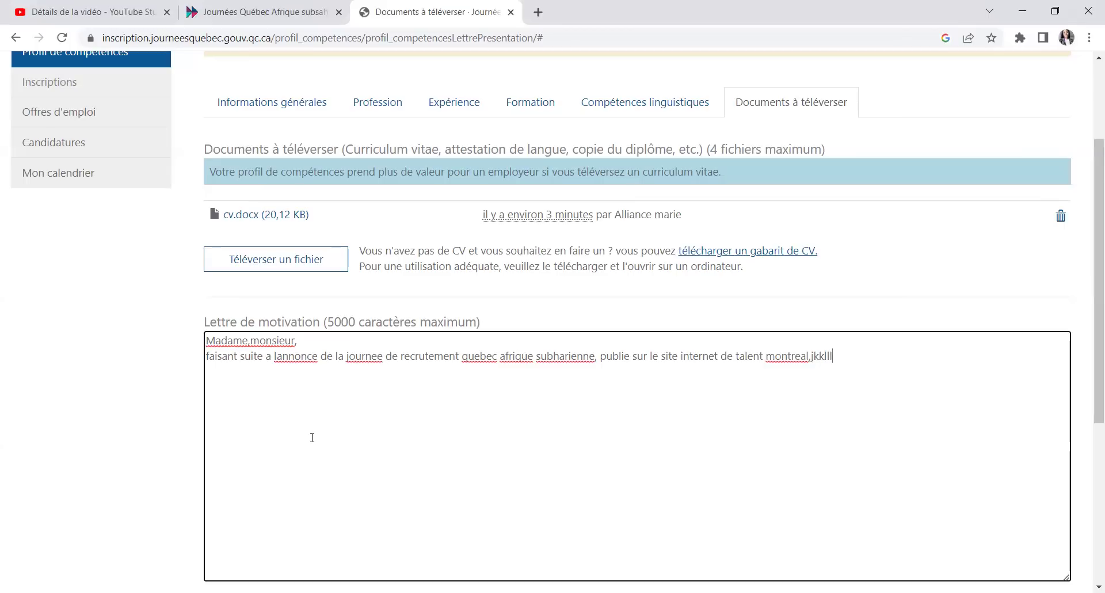
# Step: Use spellcheck to correct l'annonce, journées, Québec, Afrique and saharienne in the letter
pyautogui.rightClick(300, 356)
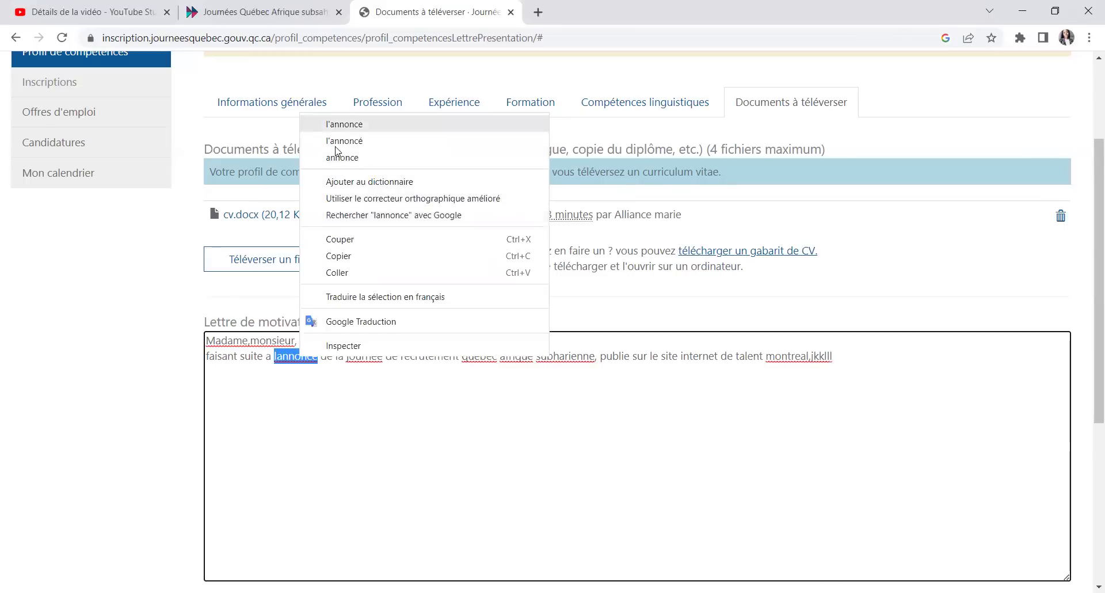
pyautogui.press('Return')
pyautogui.rightClick(363, 364)
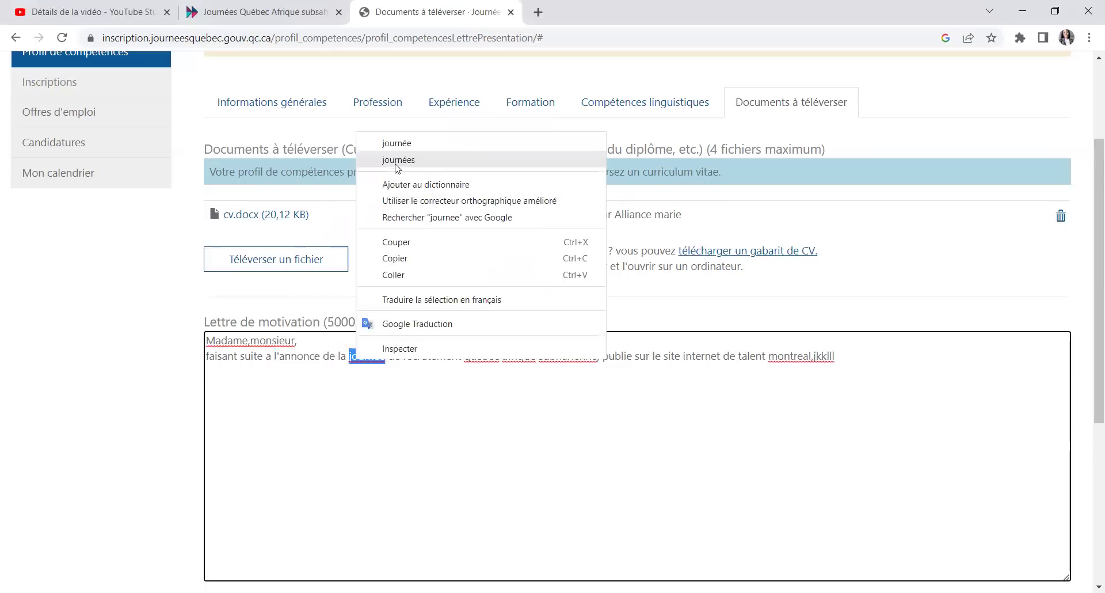
pyautogui.click(411, 159)
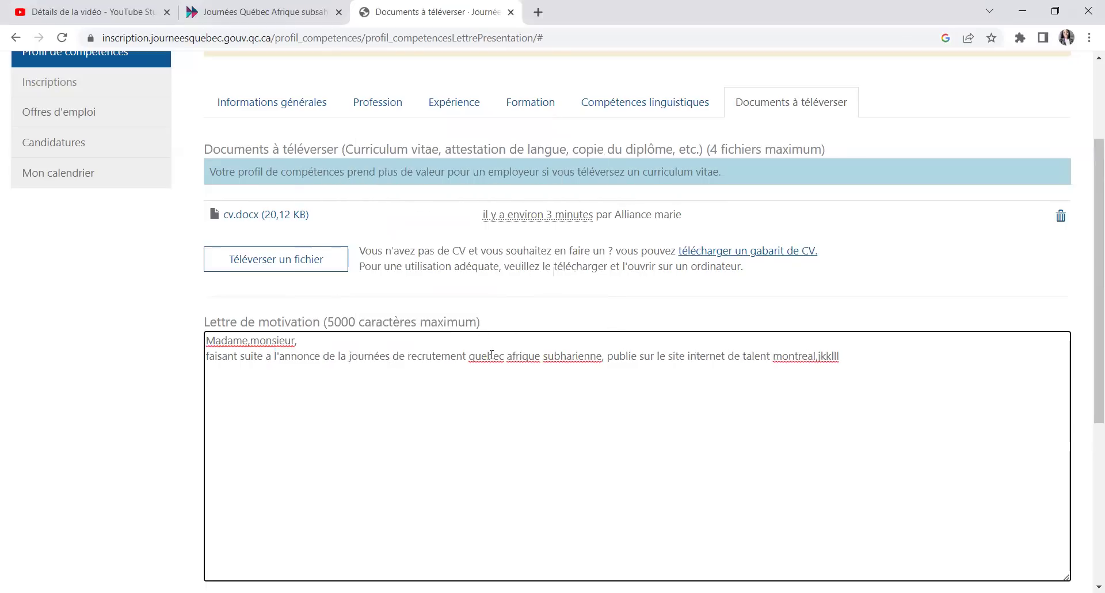
pyautogui.rightClick(493, 356)
pyautogui.click(515, 155)
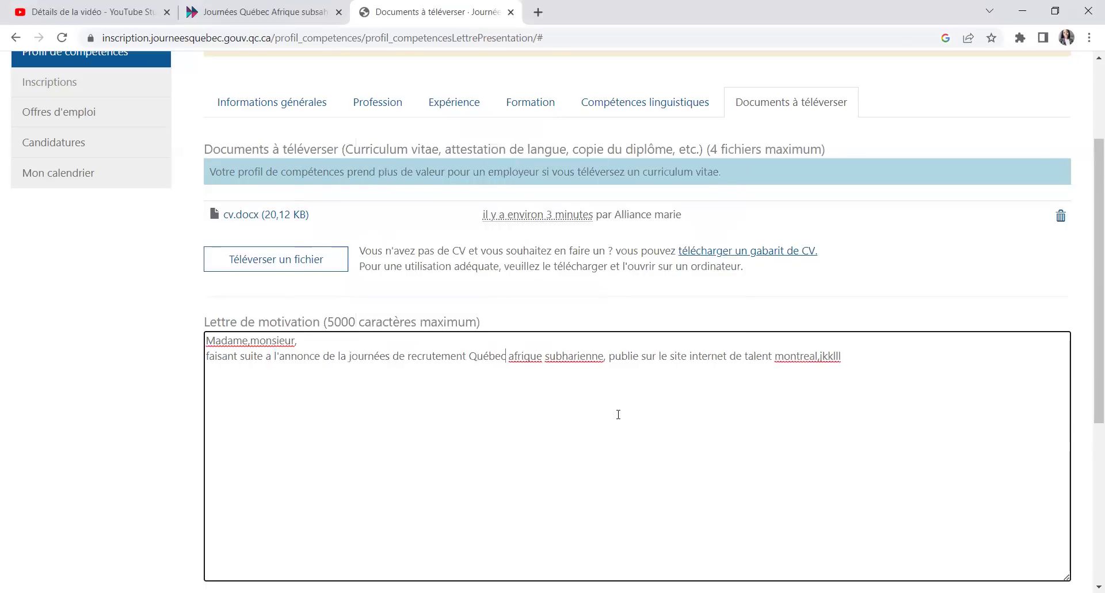
pyautogui.rightClick(520, 358)
pyautogui.click(553, 73)
pyautogui.rightClick(580, 358)
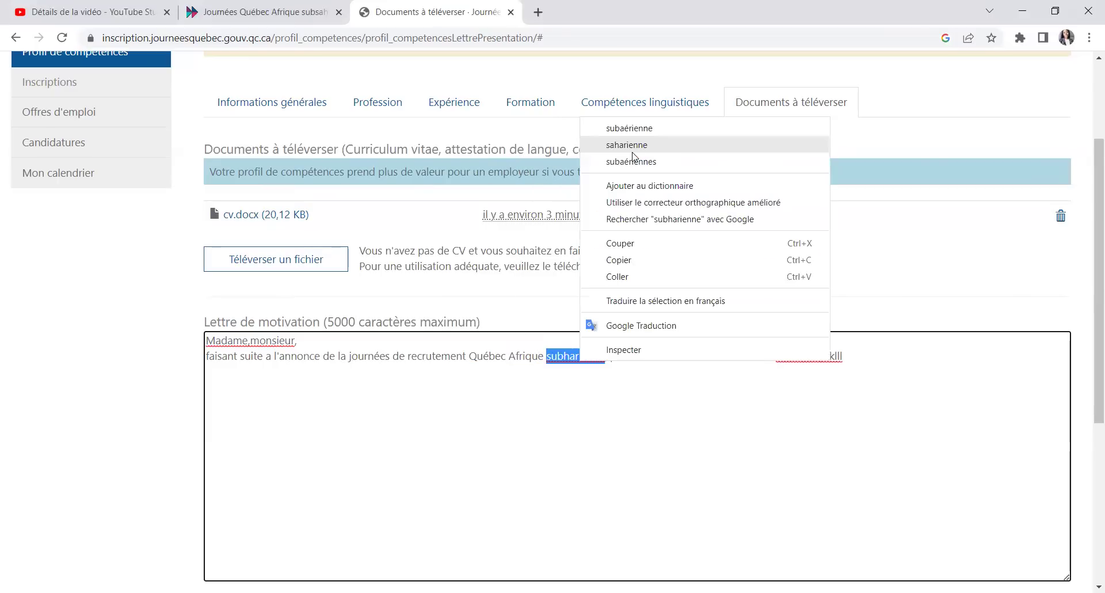
pyautogui.click(633, 151)
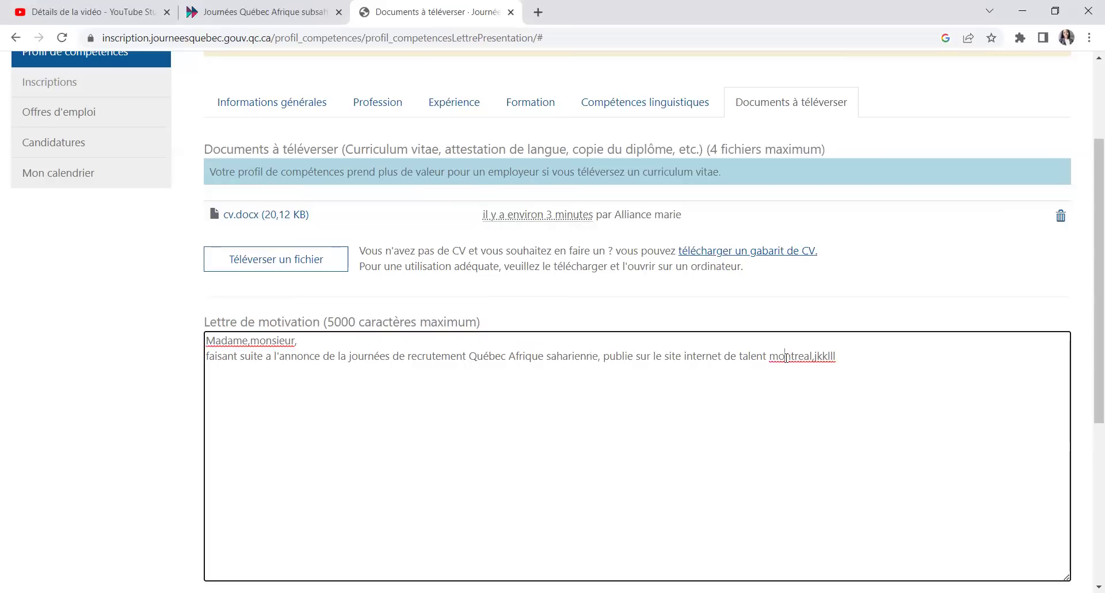
# Step: Correct montreal to Montréal via spellcheck and save the letter with Enregistrer
pyautogui.rightClick(786, 357)
pyautogui.click(836, 404)
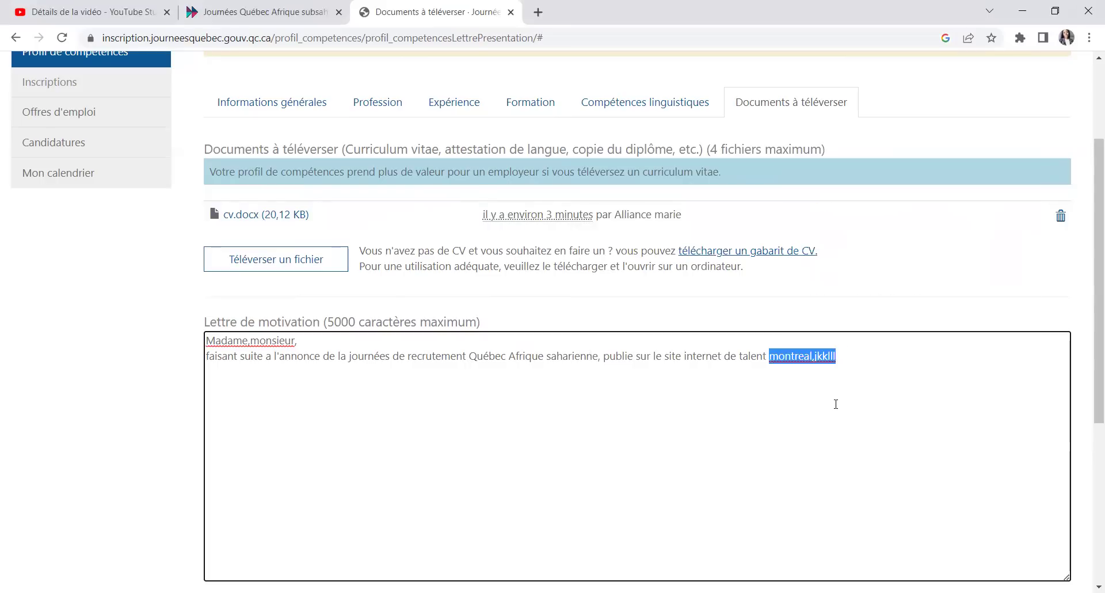
pyautogui.click(810, 360)
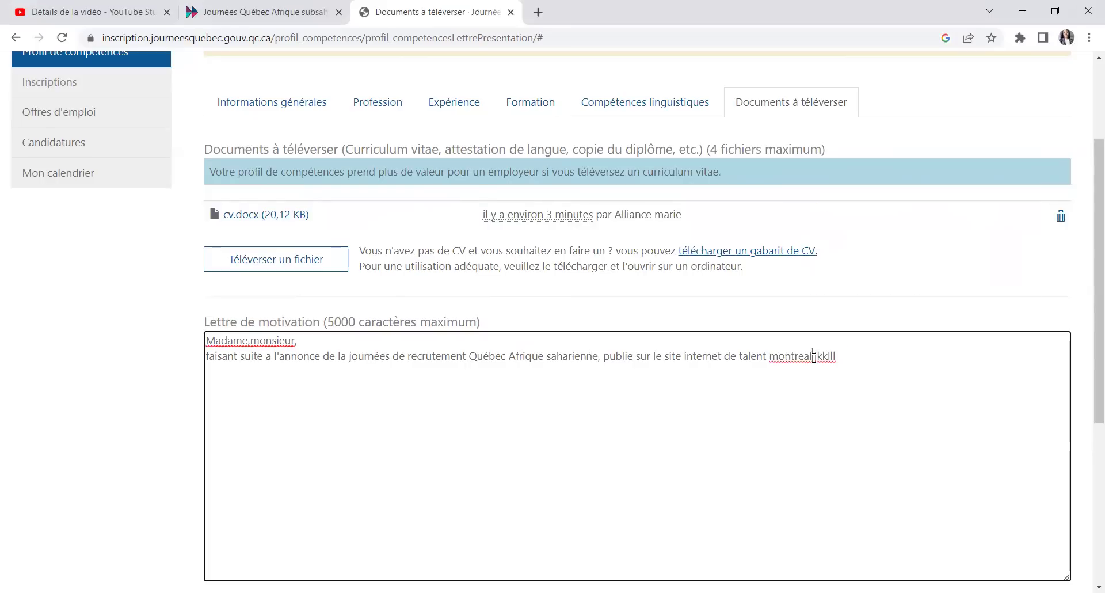
pyautogui.rightClick(780, 359)
pyautogui.click(833, 162)
pyautogui.scroll(-3, 266, 443)
pyautogui.click(248, 403)
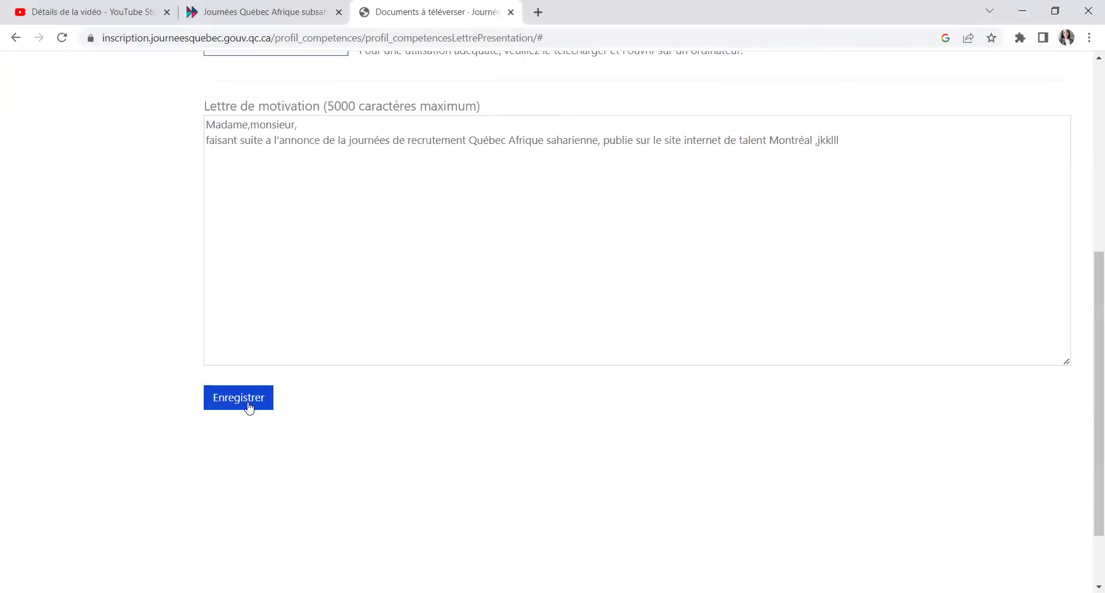
pyautogui.scroll(6, 473, 363)
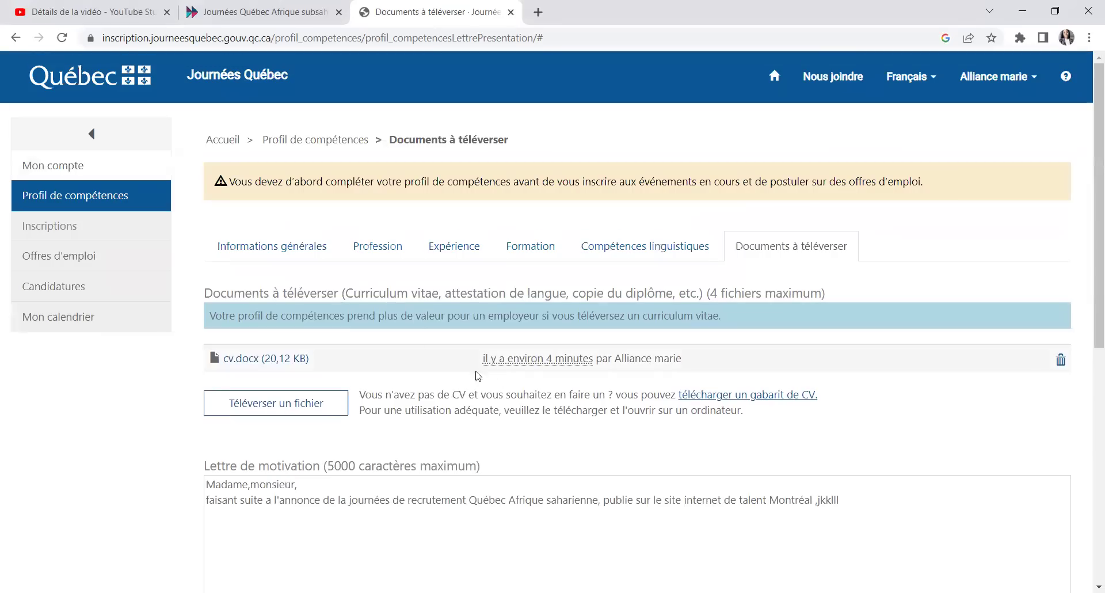
pyautogui.scroll(-5, 680, 343)
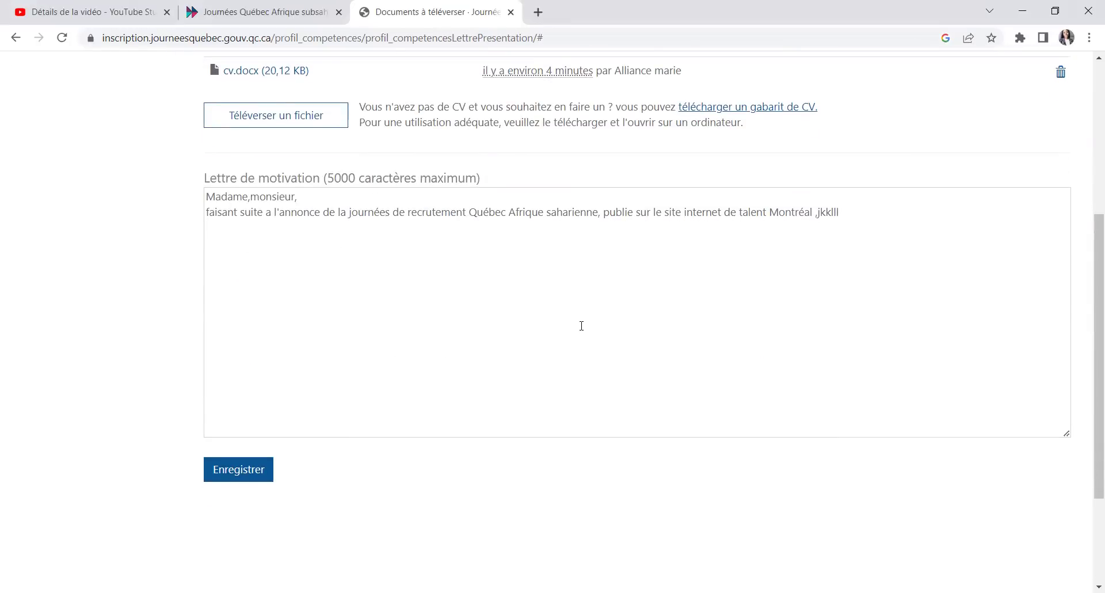
pyautogui.scroll(5, 581, 325)
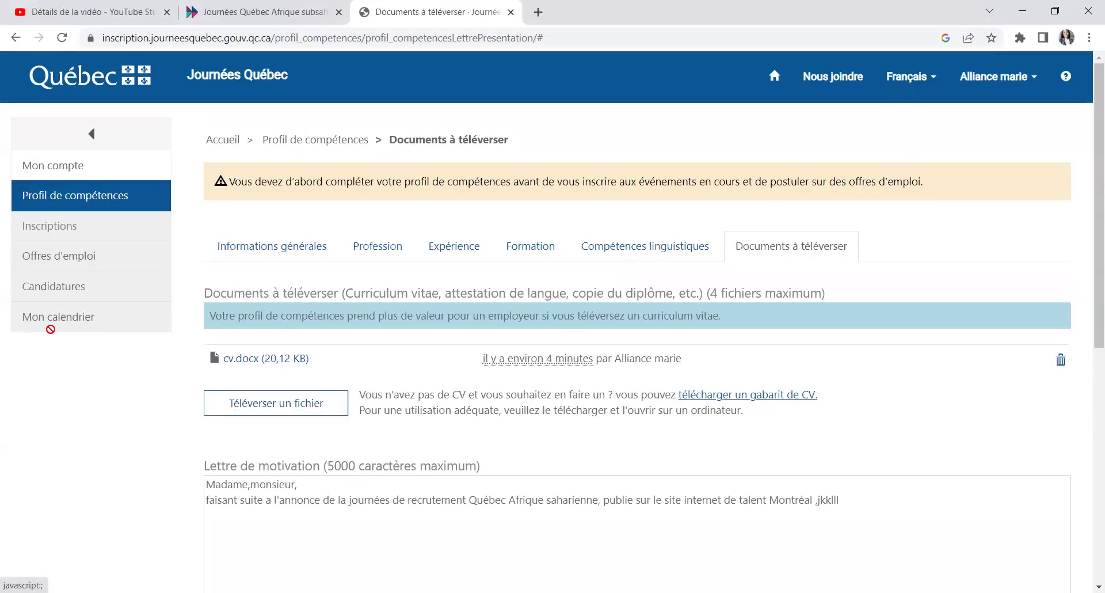
pyautogui.scroll(-6, 695, 311)
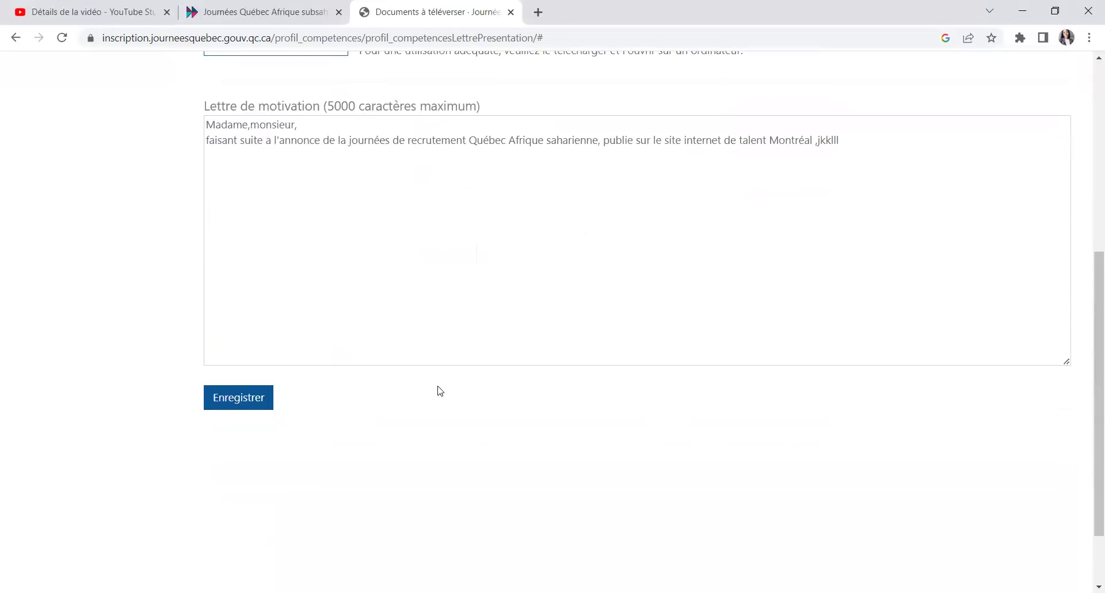
pyautogui.scroll(3, 646, 387)
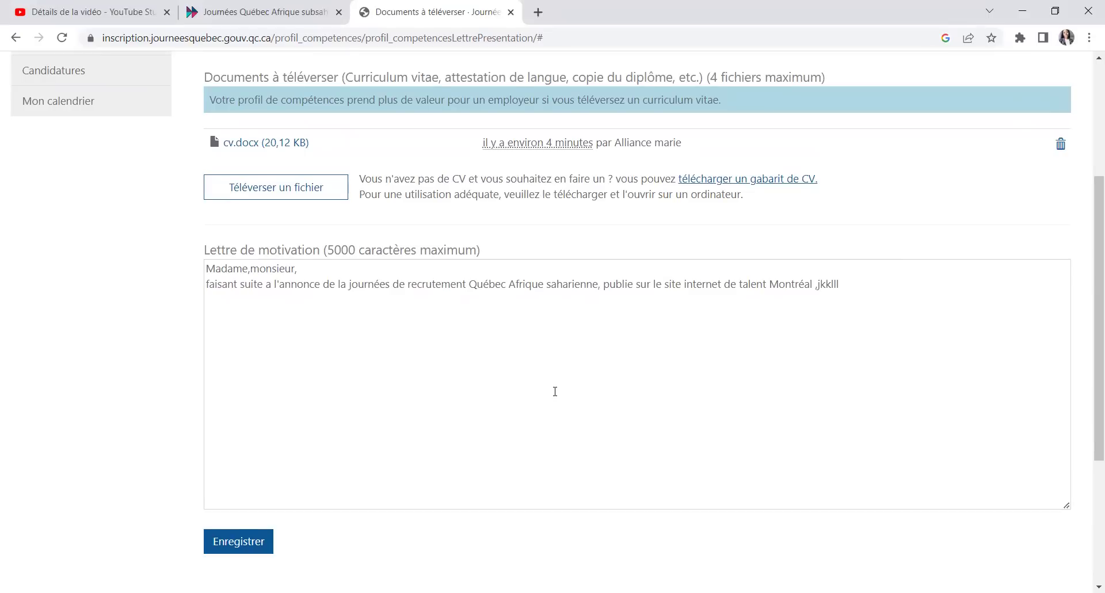
pyautogui.scroll(3, 555, 392)
# Step: Delete the stray letters after Montréal and fix the greeting to 'Madame, monsieur'
pyautogui.click(857, 435)
pyautogui.press('BackSpace')
pyautogui.press('BackSpace')
pyautogui.press('BackSpace')
pyautogui.press('BackSpace')
pyautogui.press('BackSpace')
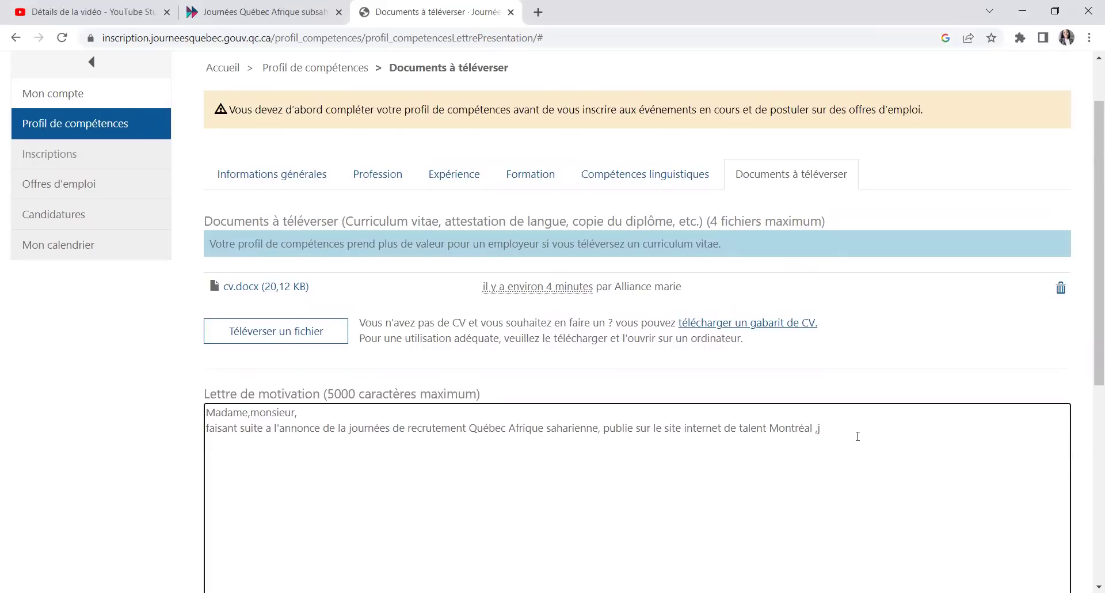
pyautogui.press('BackSpace')
pyautogui.rightClick(291, 412)
pyautogui.click(314, 127)
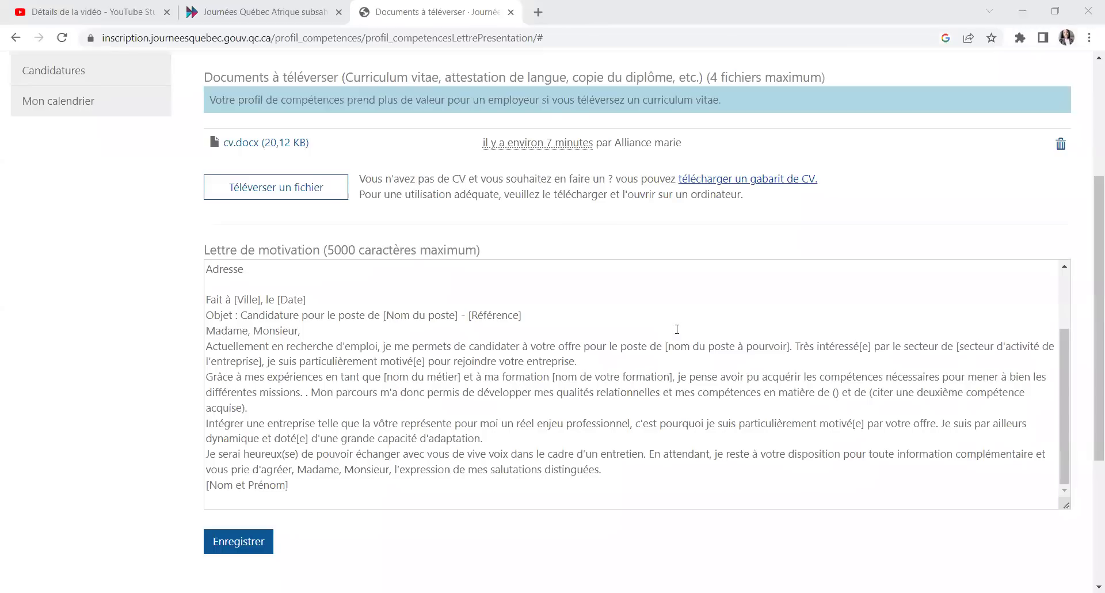
# Step: Save the cover-letter template with Enregistrer
pyautogui.scroll(2, 678, 328)
pyautogui.scroll(1, 678, 328)
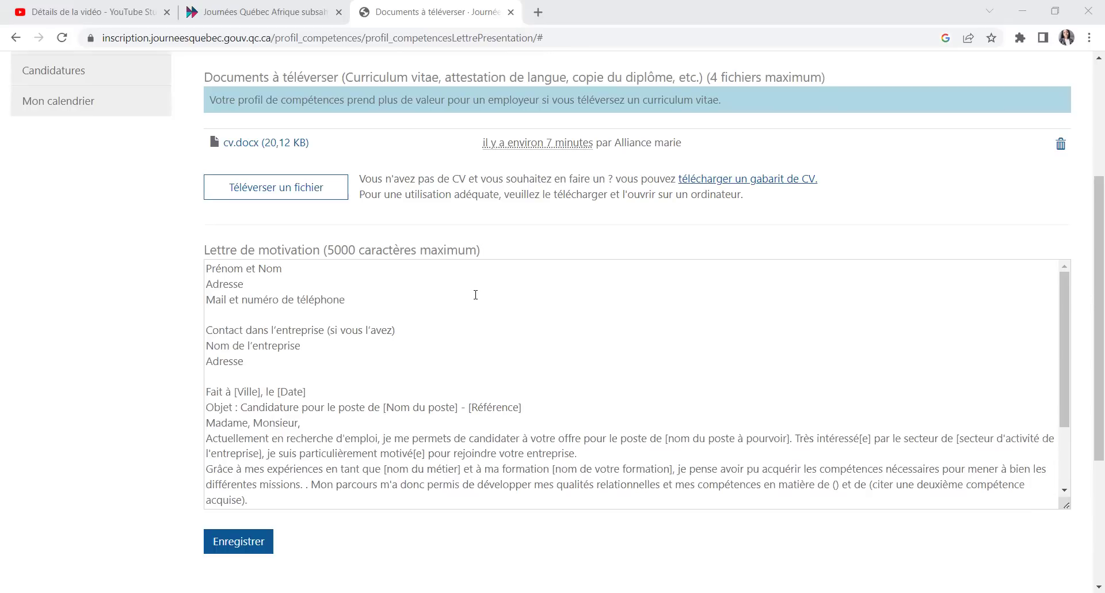
pyautogui.scroll(-5, 464, 329)
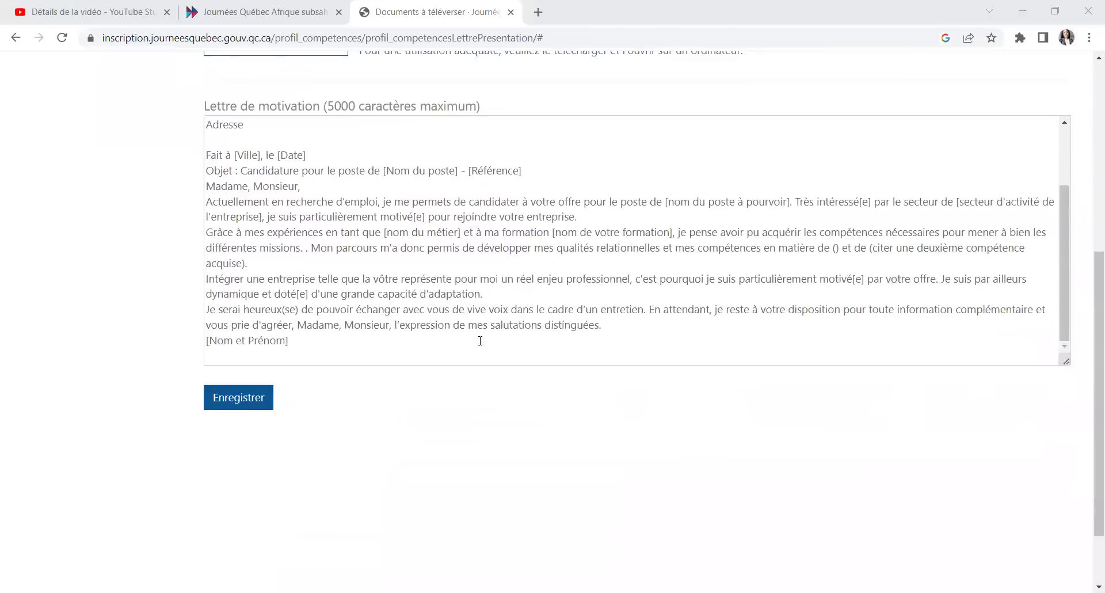
pyautogui.scroll(3, 350, 279)
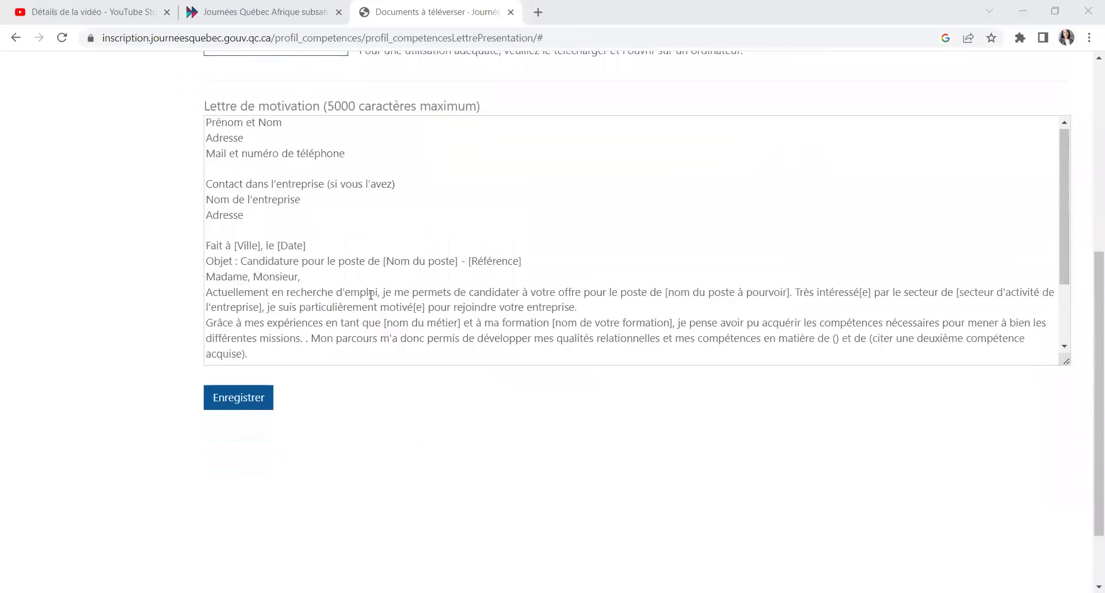
pyautogui.click(250, 405)
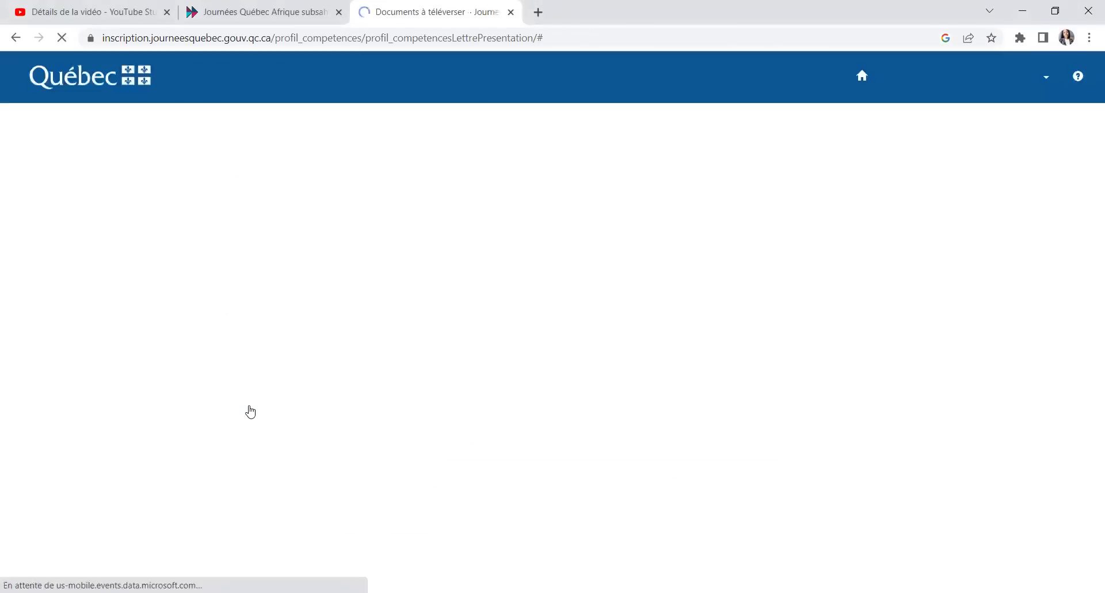
pyautogui.scroll(5, 444, 348)
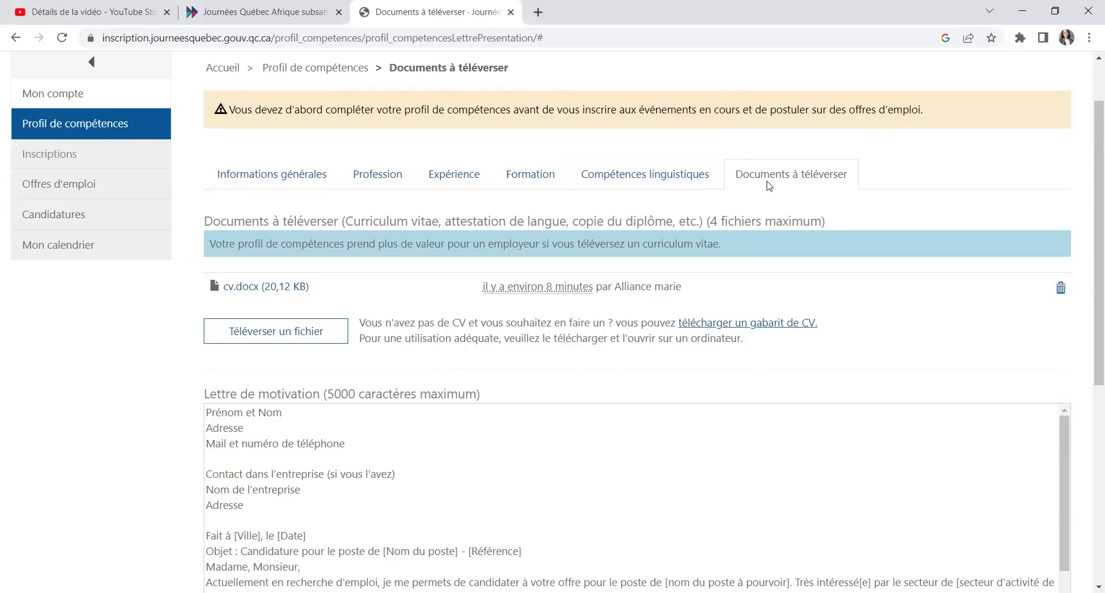
# Step: Re-save the general information and Profession sections of the profile
pyautogui.click(282, 174)
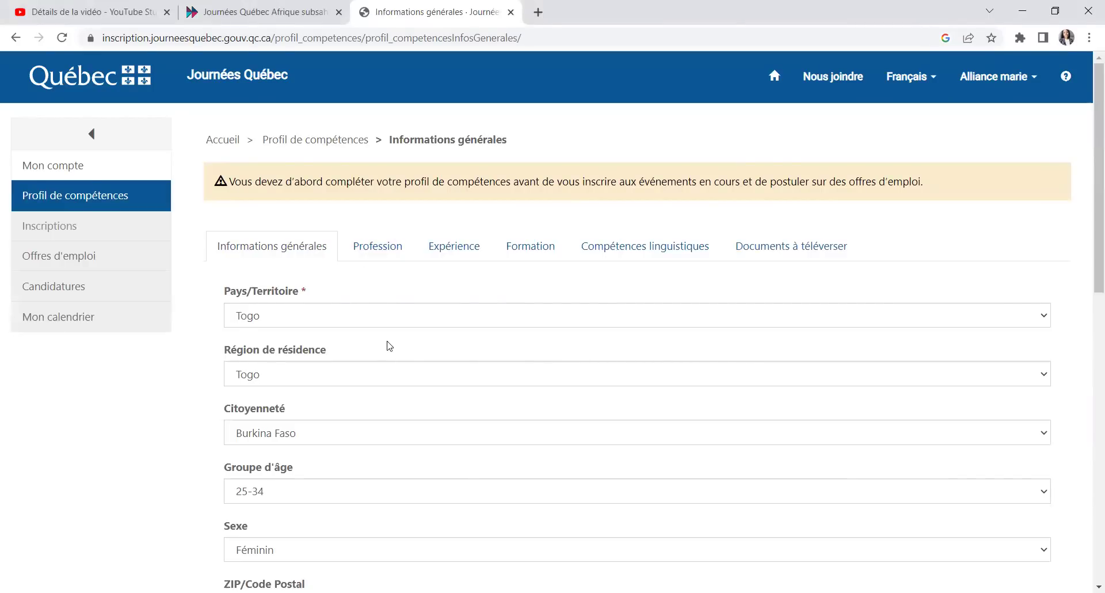
pyautogui.scroll(-9, 397, 345)
pyautogui.scroll(-3, 416, 379)
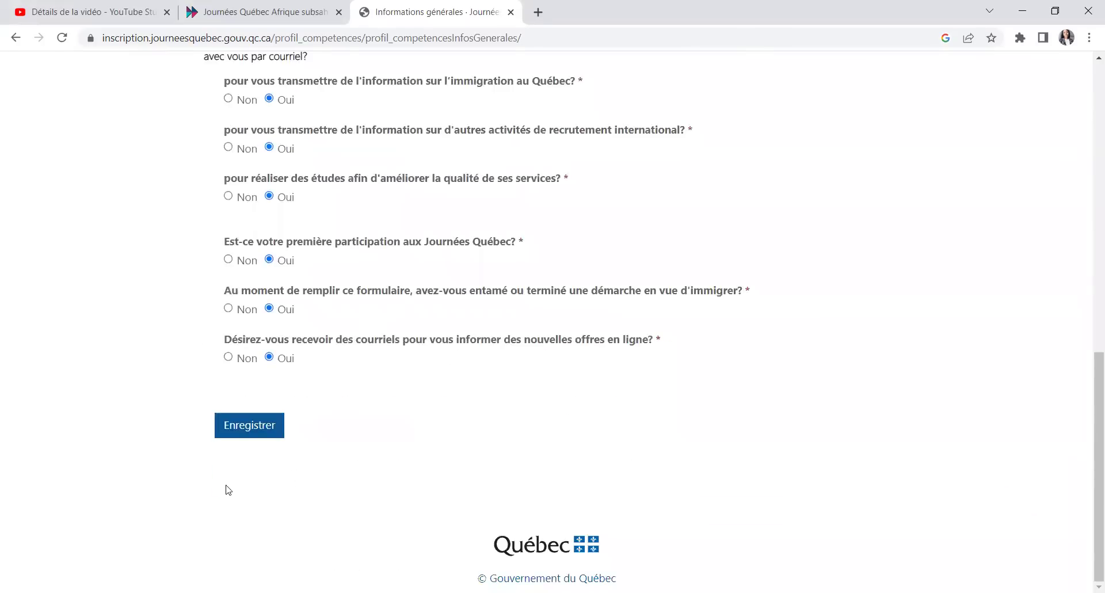
pyautogui.click(229, 426)
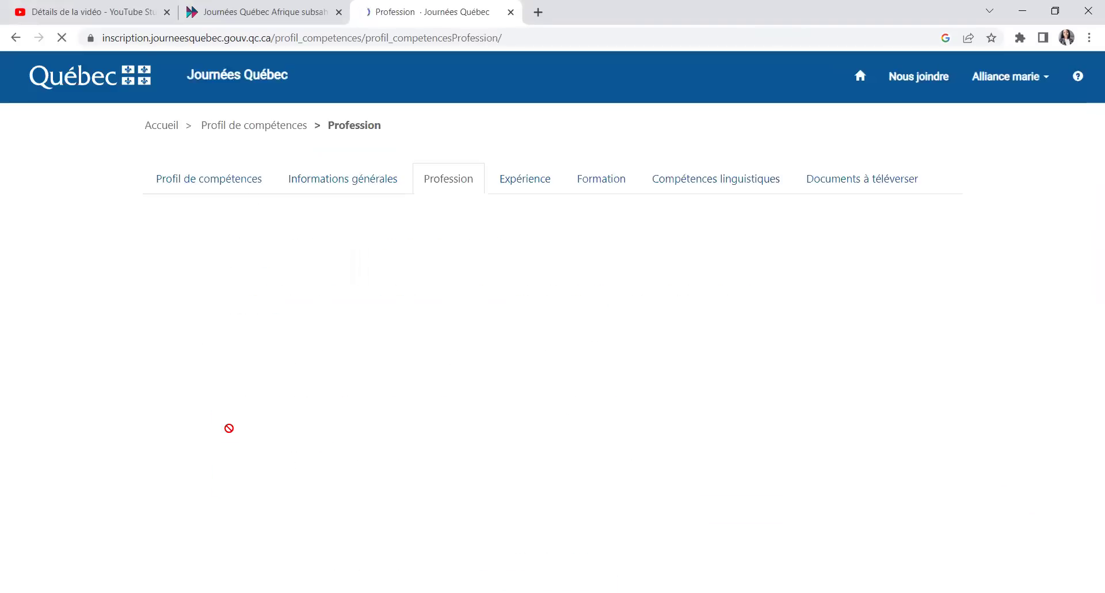
pyautogui.scroll(-2, 451, 447)
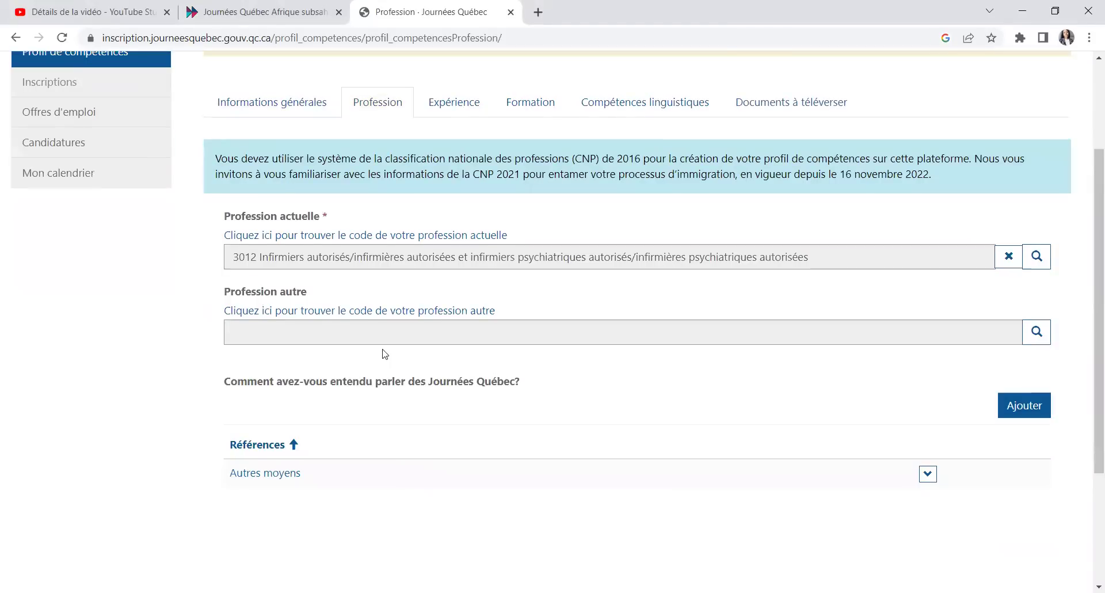
pyautogui.scroll(-4, 357, 420)
pyautogui.click(259, 426)
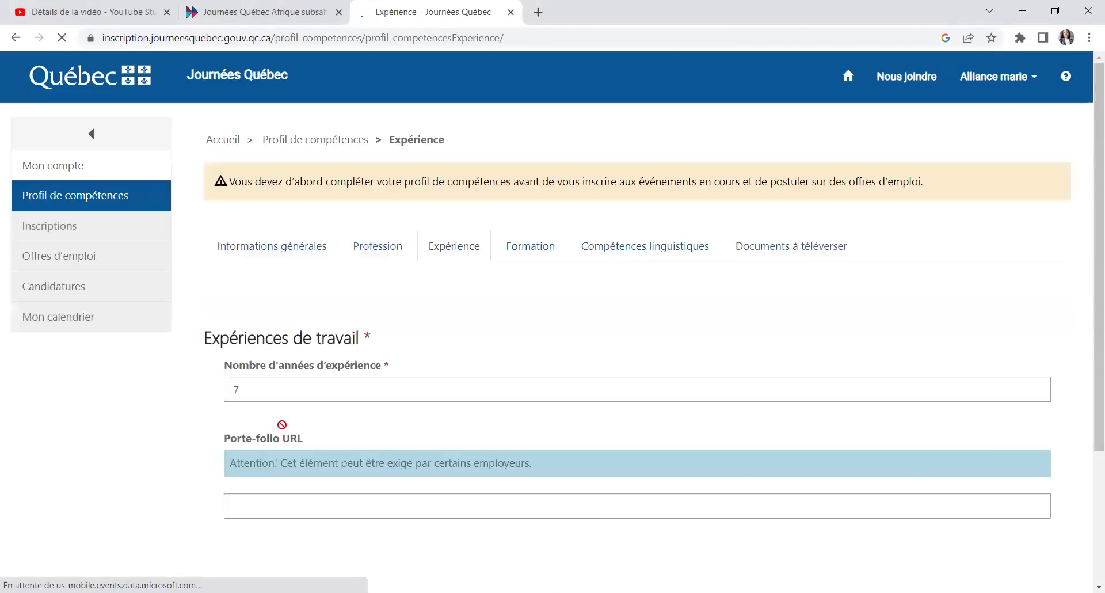
# Step: Re-save Expérience, Formation, Compétences linguistiques and the documents and motivation letter
pyautogui.scroll(-5, 300, 403)
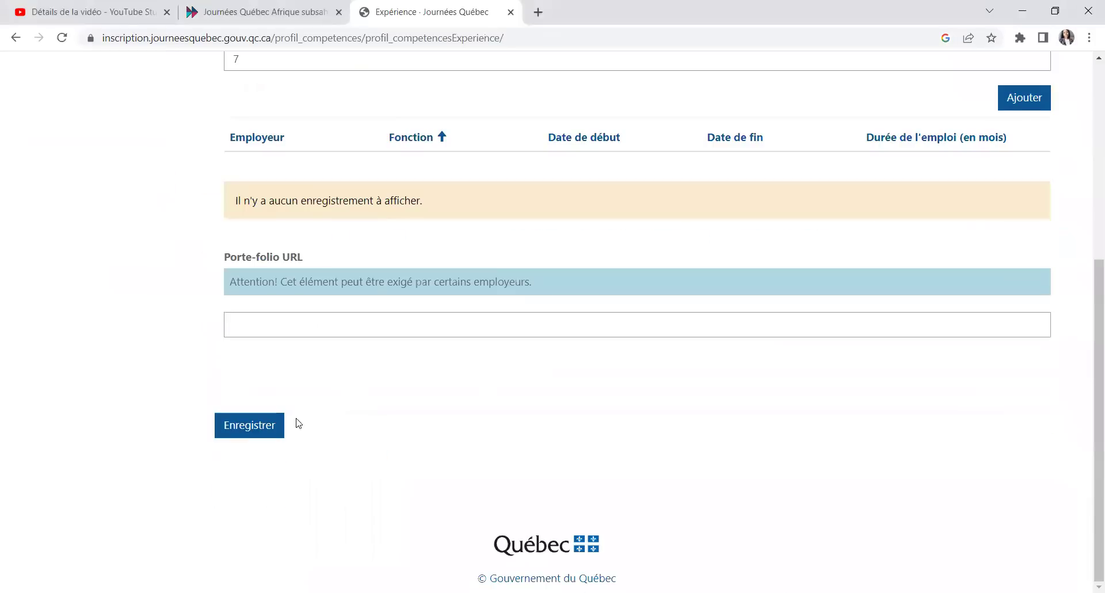
pyautogui.click(249, 426)
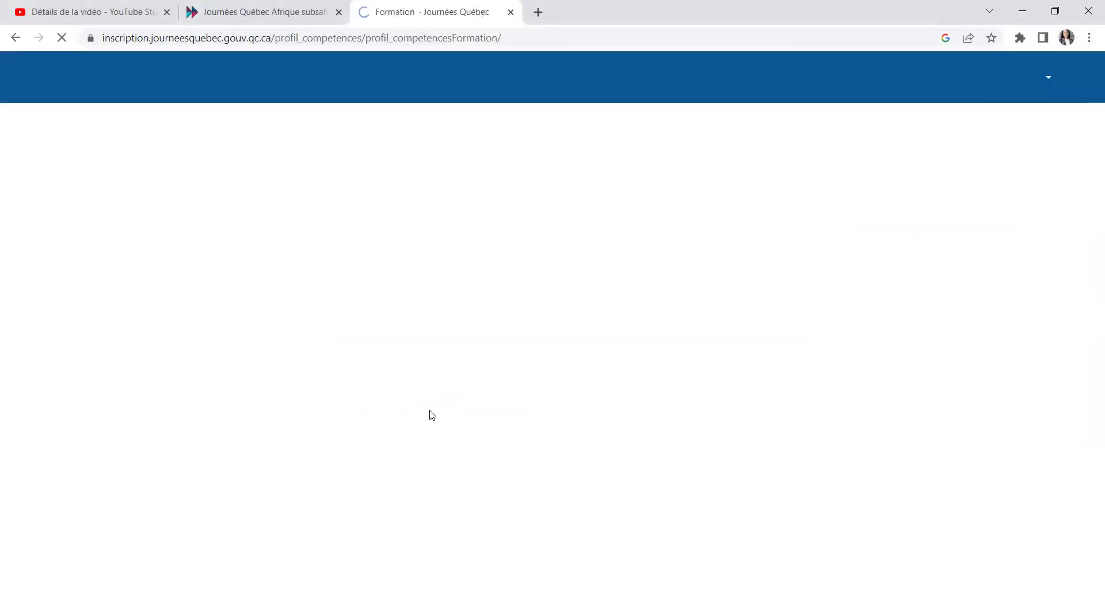
pyautogui.scroll(-6, 432, 414)
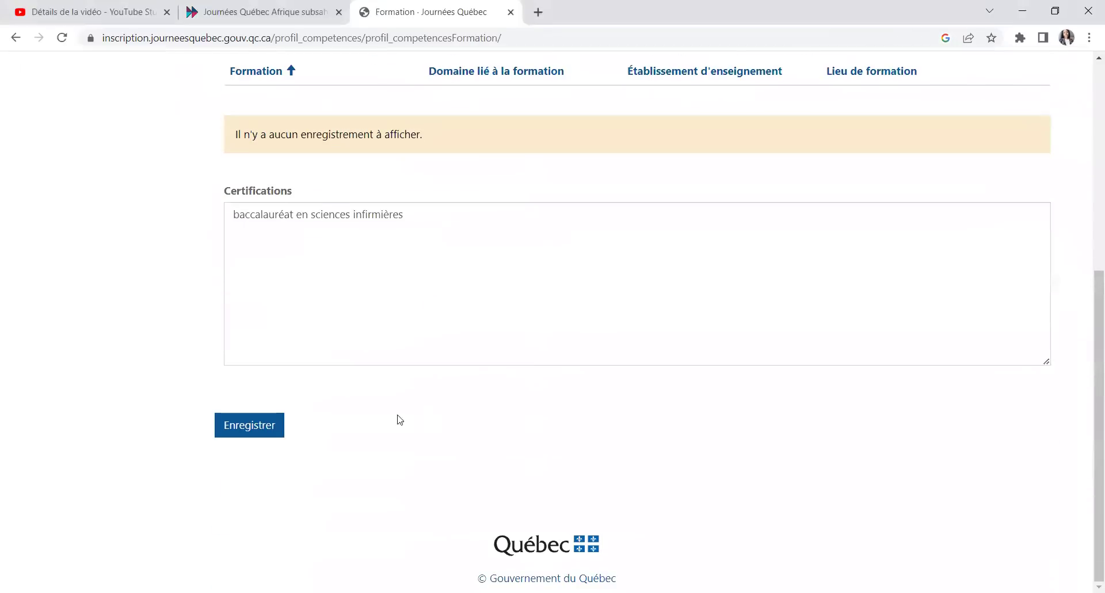
pyautogui.click(257, 425)
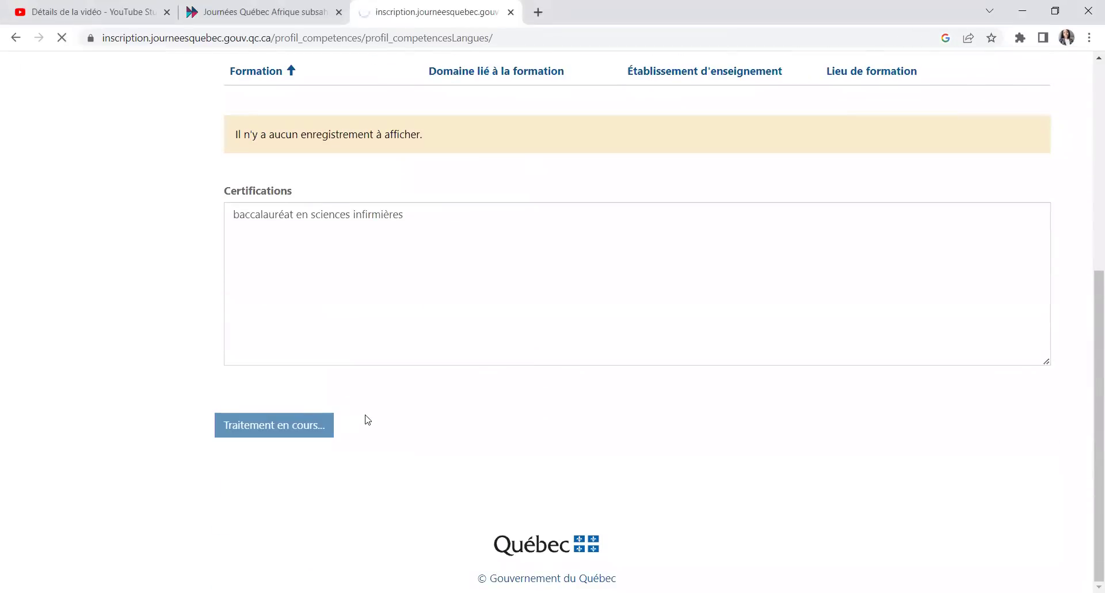
pyautogui.scroll(-3, 363, 419)
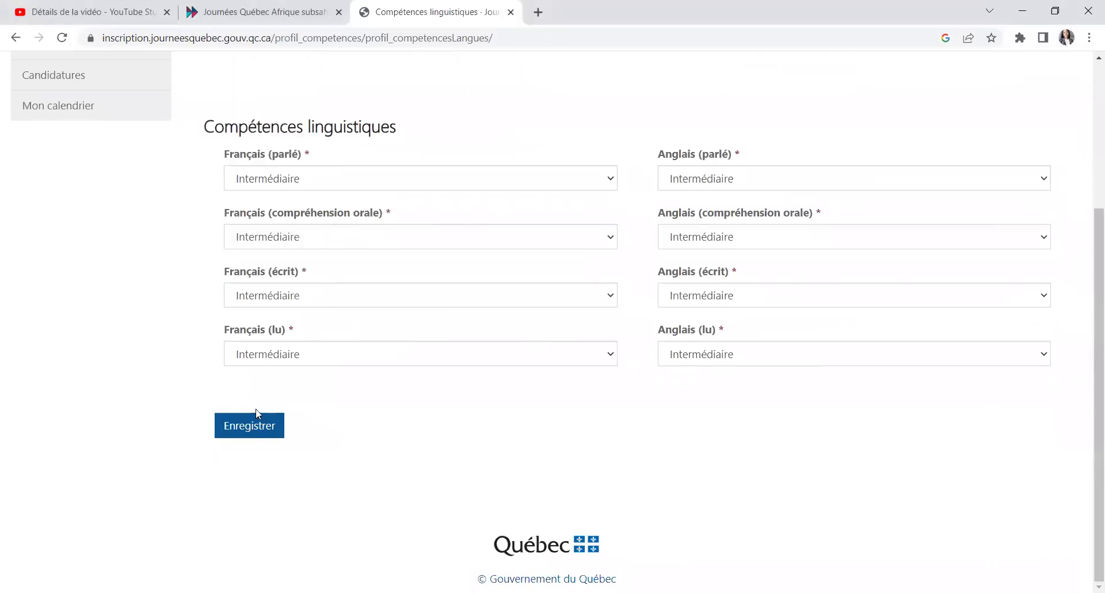
pyautogui.click(257, 425)
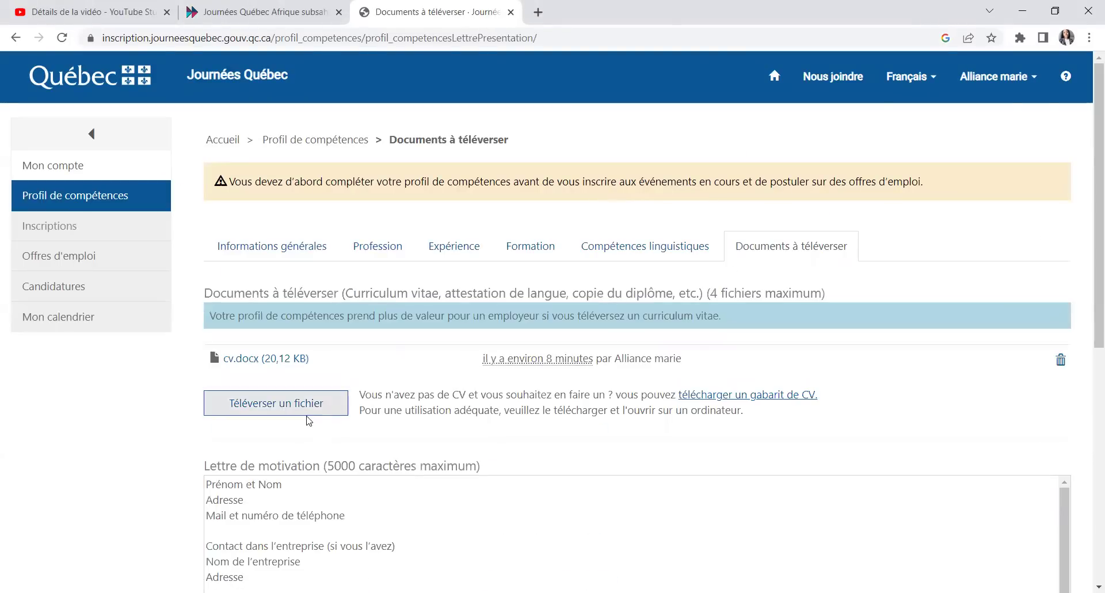
pyautogui.scroll(-6, 306, 417)
pyautogui.click(247, 407)
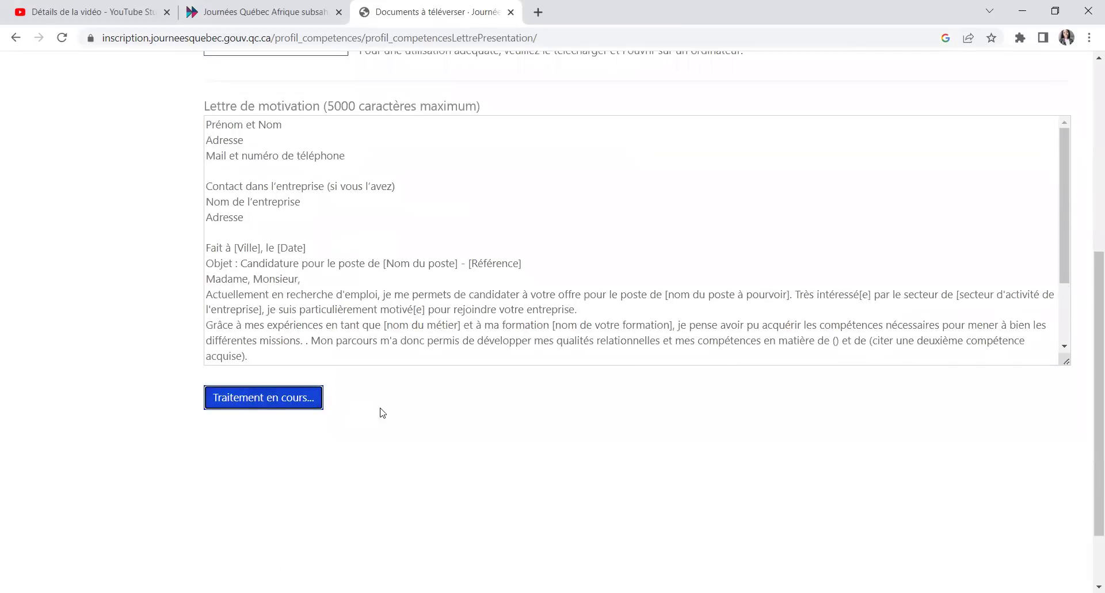
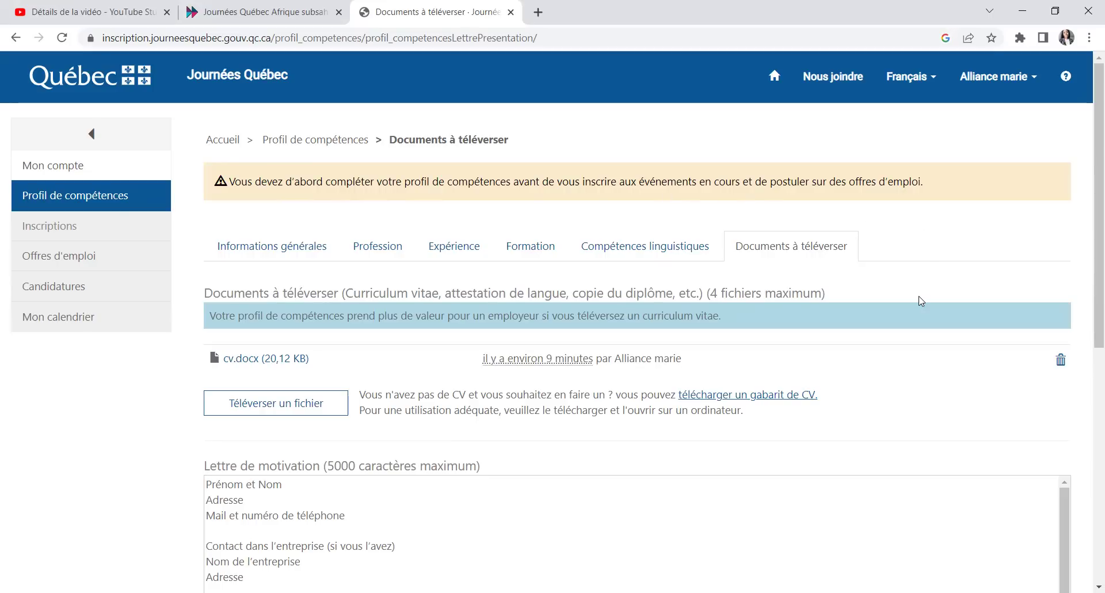
# Step: Save the cover letter in the Lettre de motivation box on the Documents à téléverser page
pyautogui.scroll(-5, 916, 299)
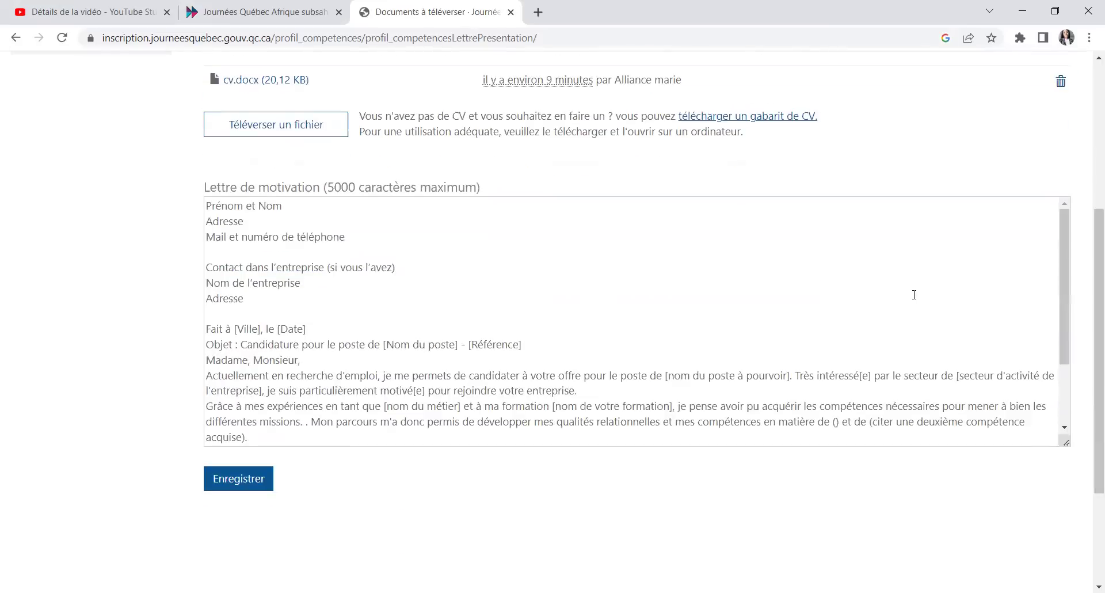
pyautogui.scroll(-2, 785, 301)
pyautogui.scroll(-3, 785, 301)
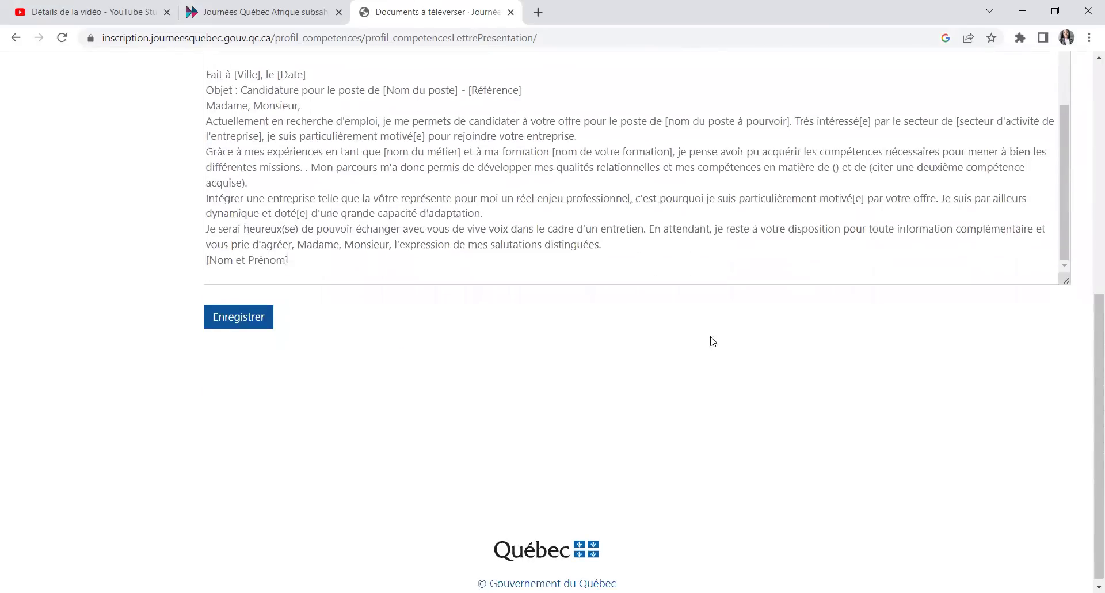
pyautogui.click(263, 321)
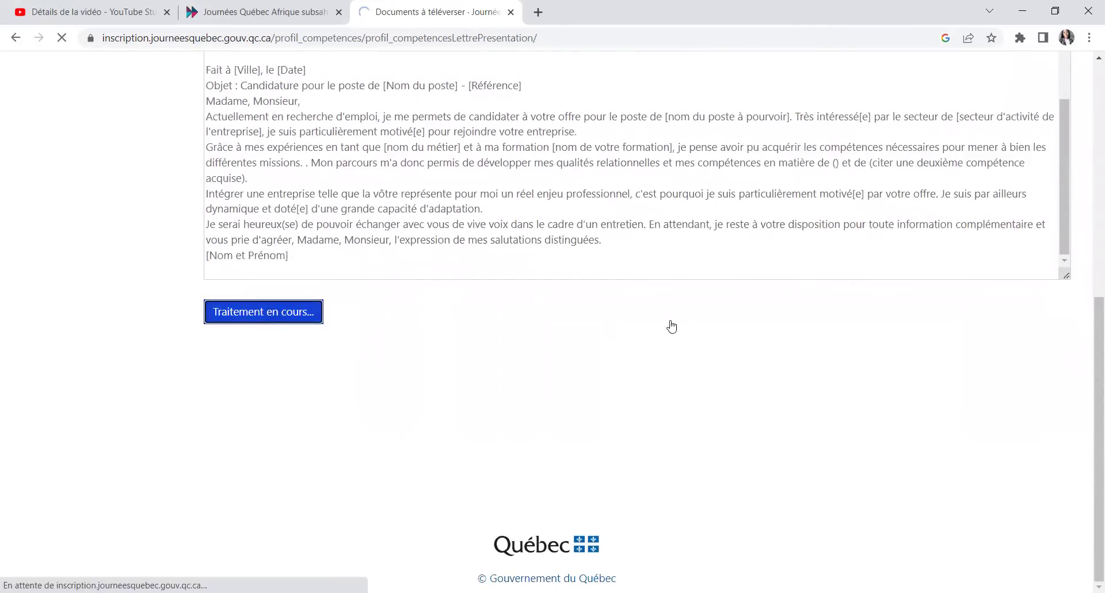
pyautogui.scroll(8, 322, 326)
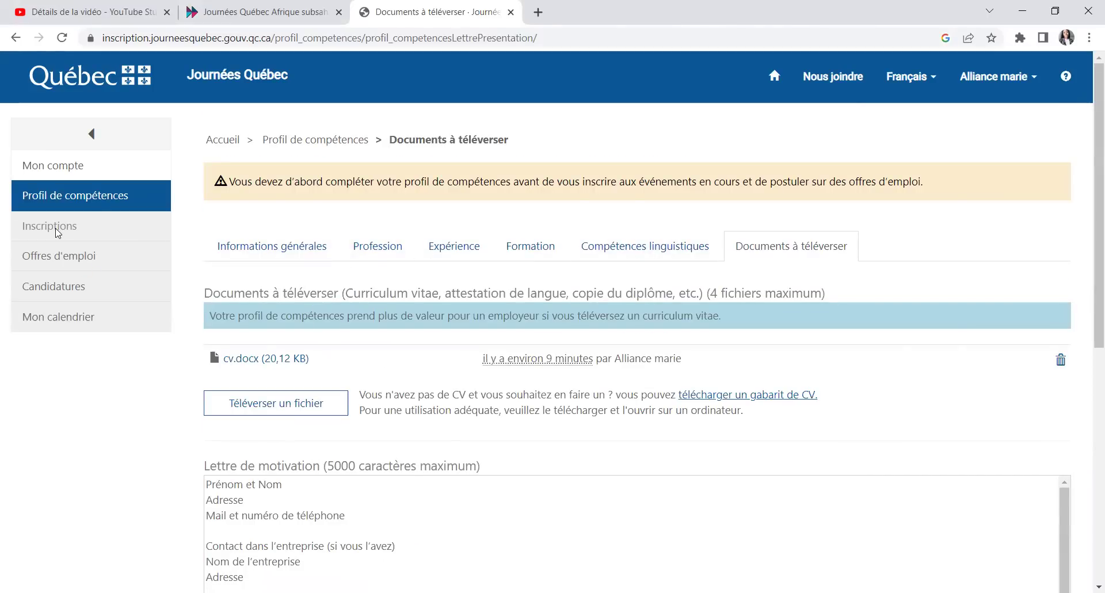
# Step: Collapse the side navigation panel and save the cover letter a second time
pyautogui.click(91, 134)
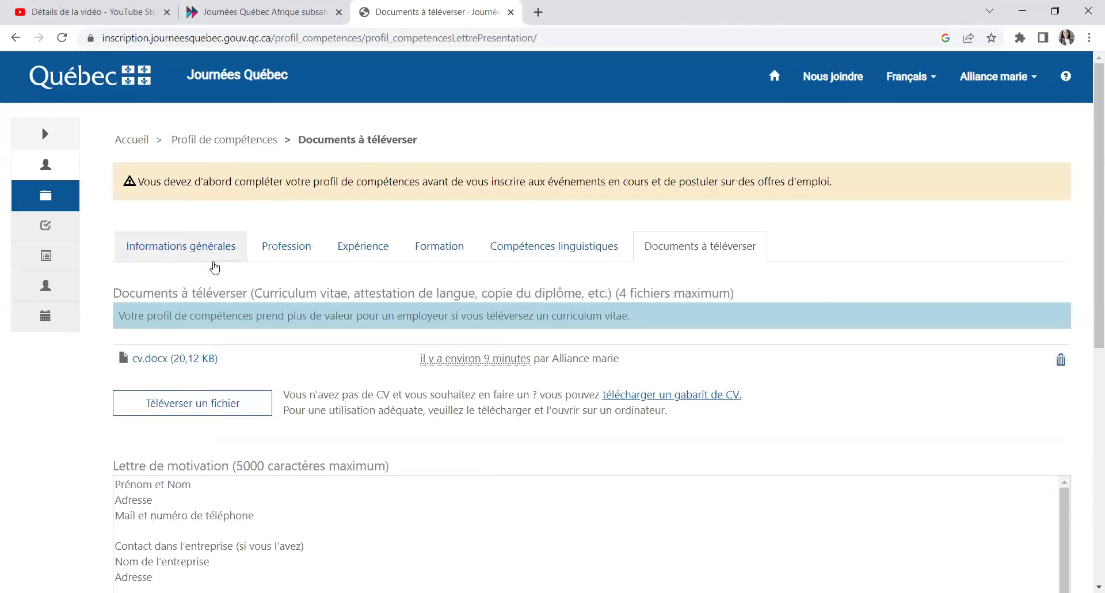
pyautogui.scroll(-5, 430, 365)
pyautogui.scroll(5, 64, 230)
pyautogui.scroll(-5, 92, 346)
pyautogui.click(138, 475)
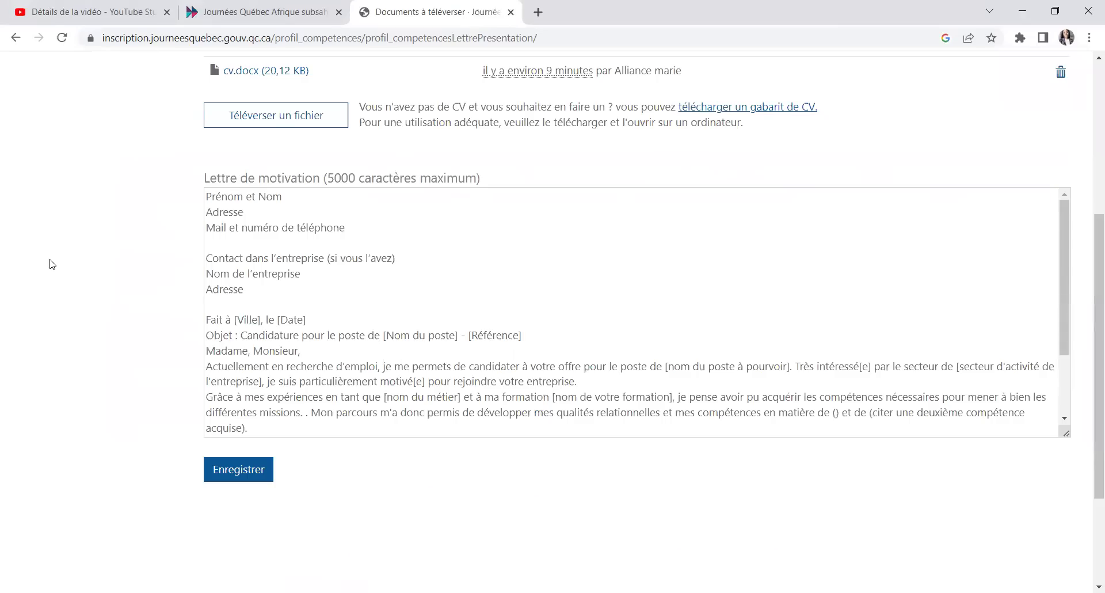
pyautogui.scroll(5, 52, 262)
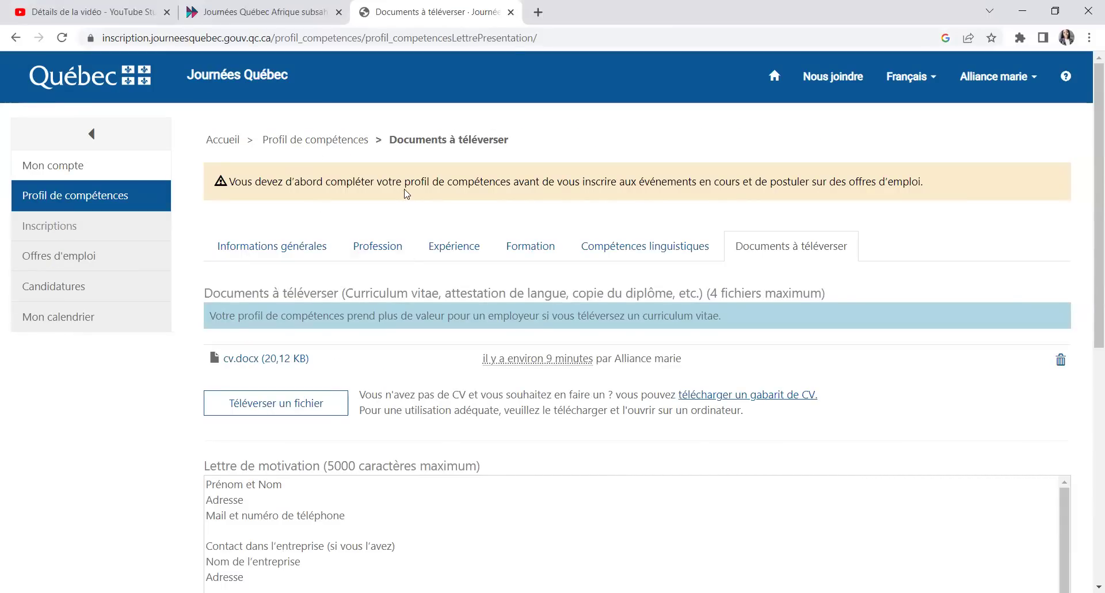
# Step: Save the general information: Togo, Burkina Faso, 25-34, Féminin, Demandeur d'emploi
pyautogui.click(257, 249)
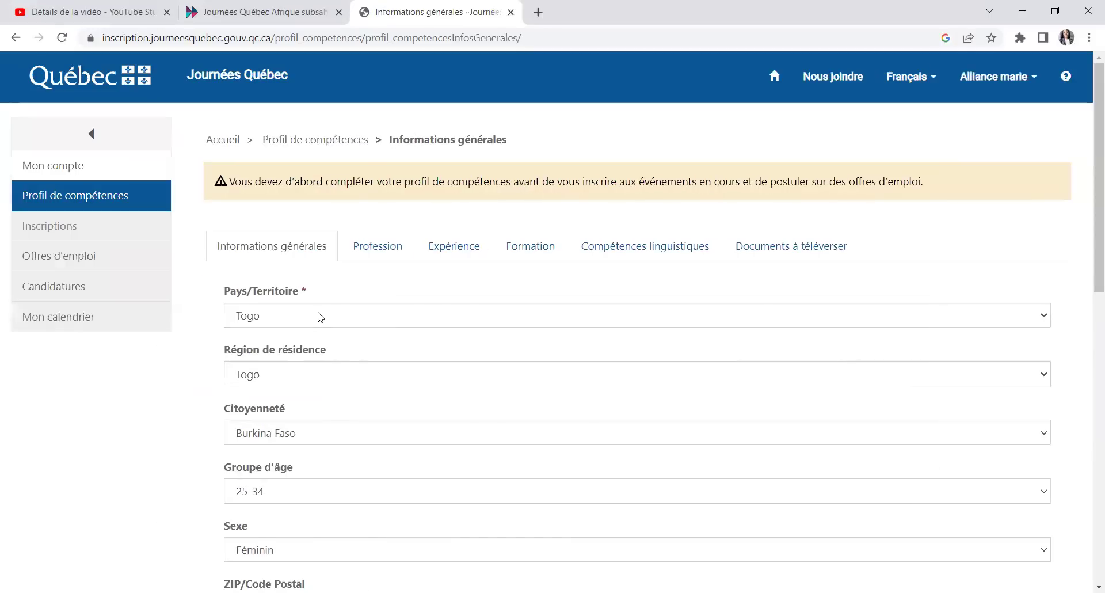
pyautogui.scroll(-1, 403, 328)
pyautogui.scroll(-3, 407, 334)
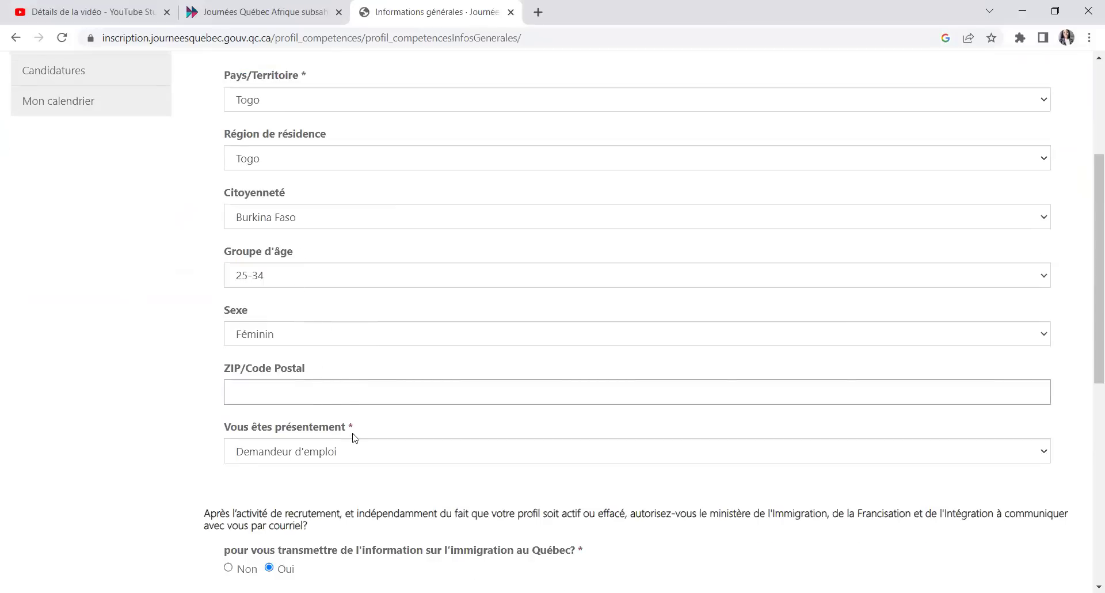
pyautogui.scroll(-8, 276, 484)
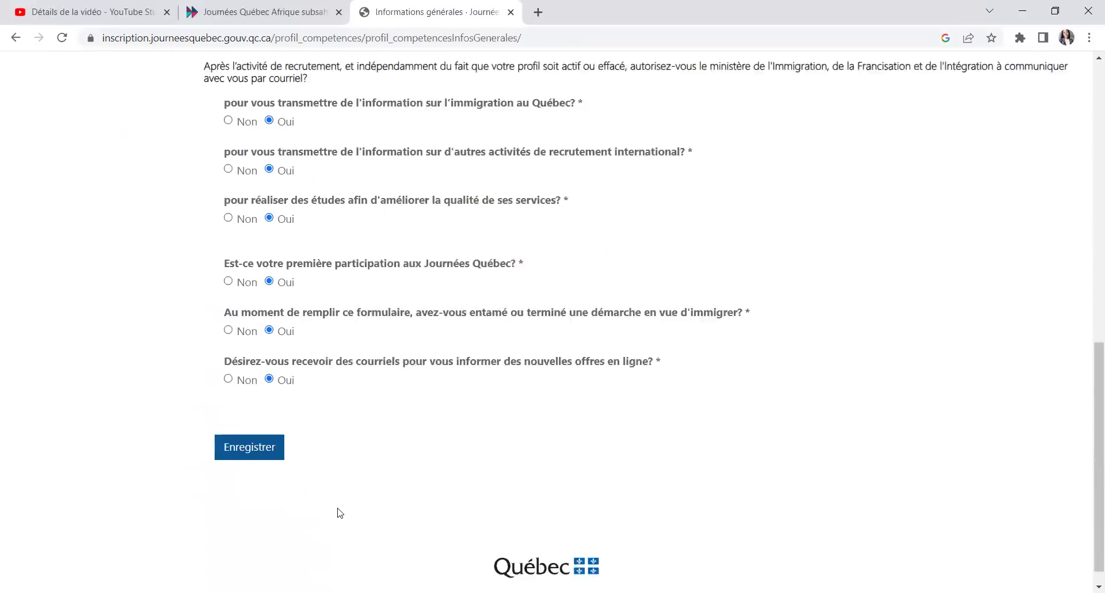
pyautogui.click(233, 425)
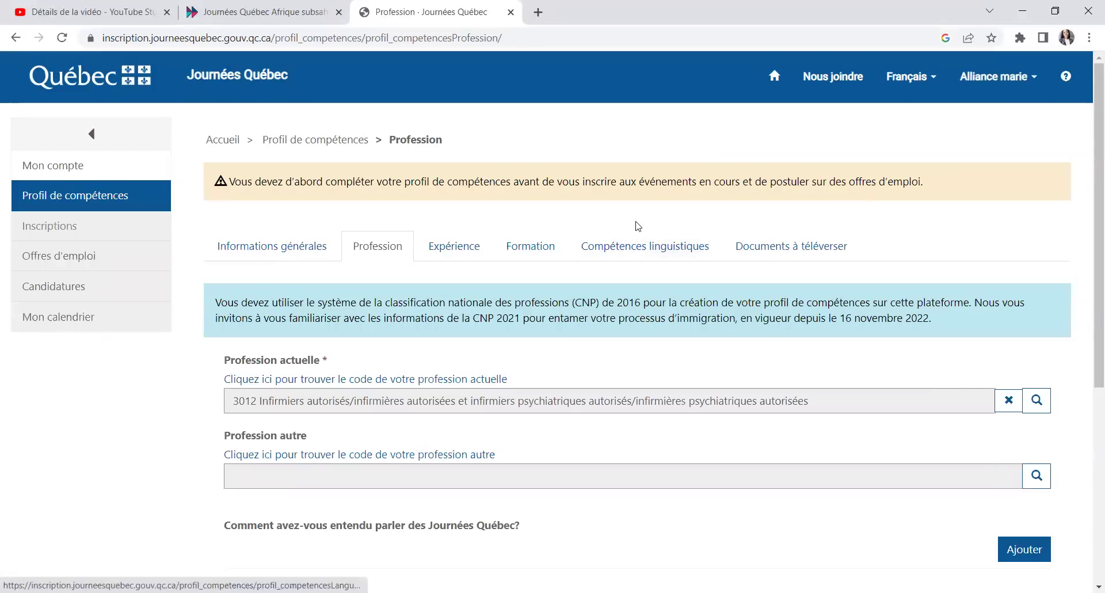
# Step: Check the Expérience section, then re-save the general information and return to its form
pyautogui.click(443, 251)
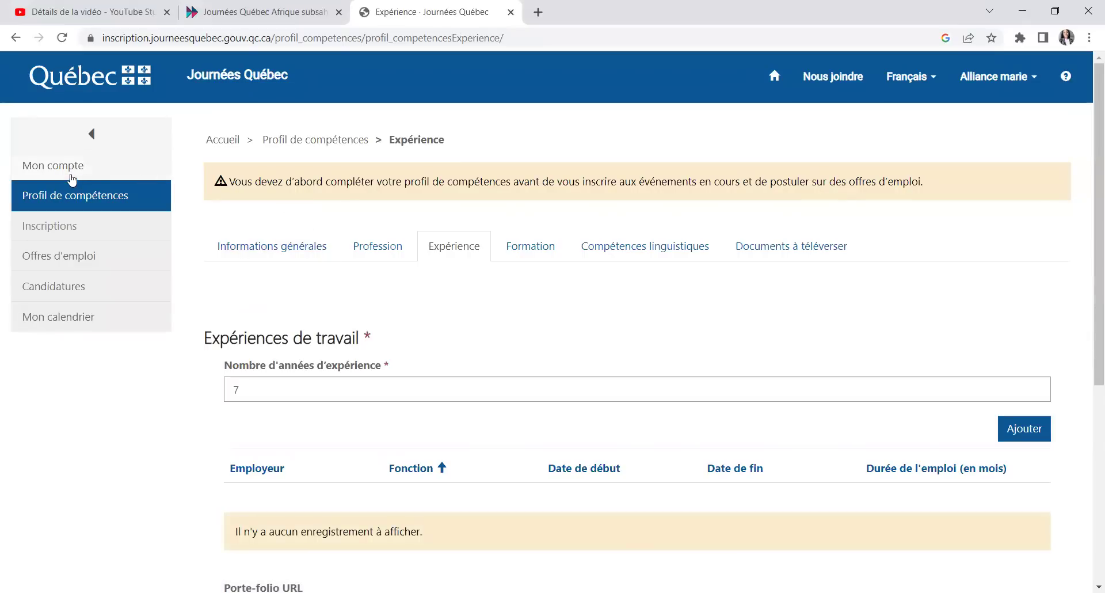
pyautogui.click(103, 200)
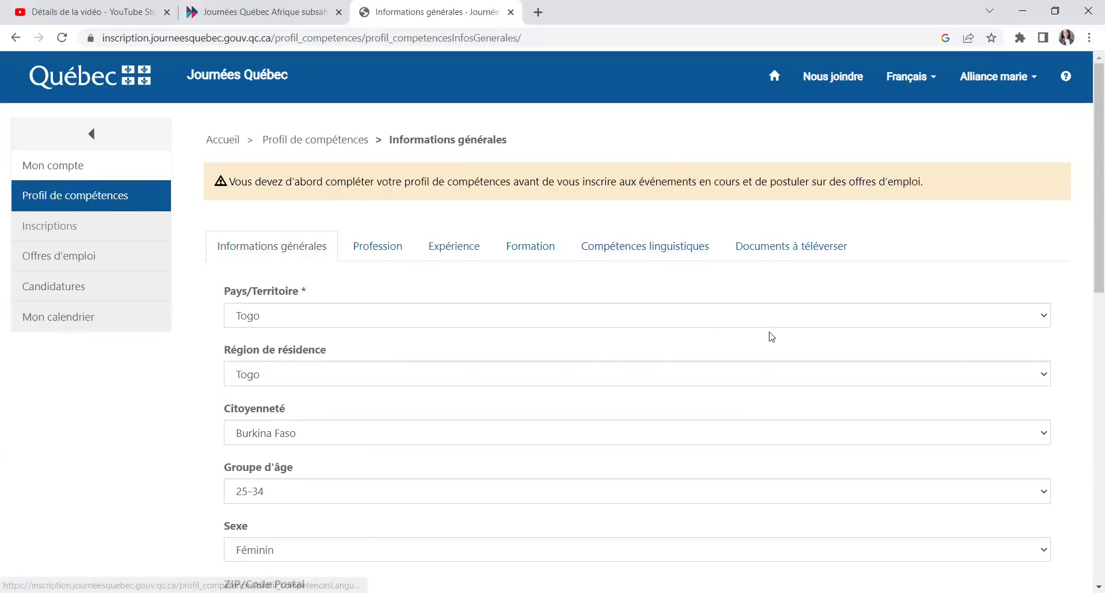
pyautogui.scroll(-11, 735, 427)
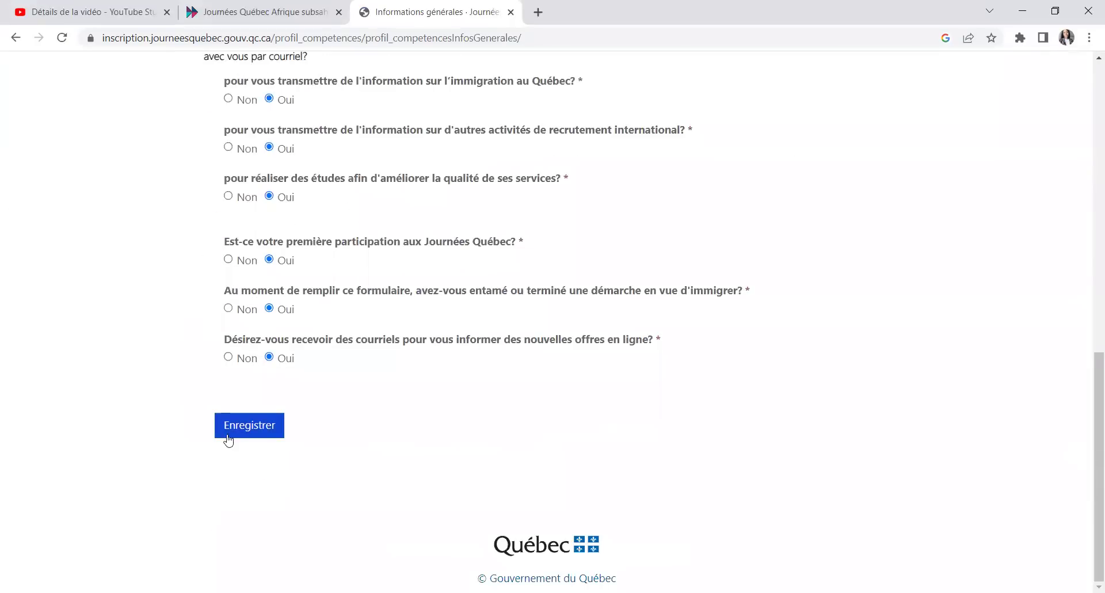
pyautogui.click(228, 439)
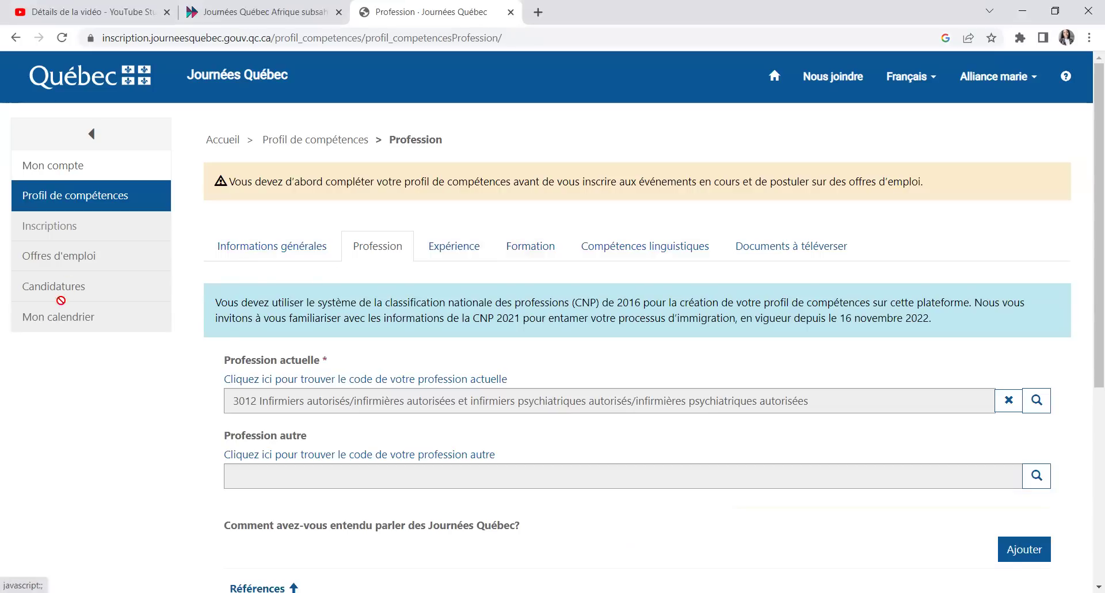
pyautogui.moveTo(81, 340); pyautogui.dragTo(79, 318)
pyautogui.click(55, 198)
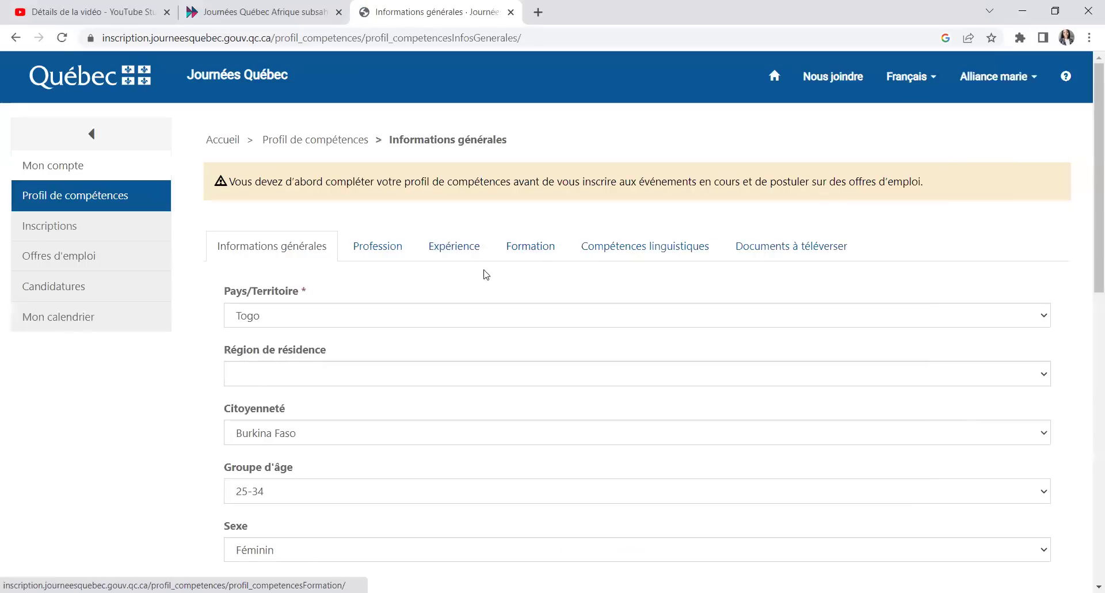
# Step: Sign out, then sign back in with the account's e-mail and password
pyautogui.click(1030, 75)
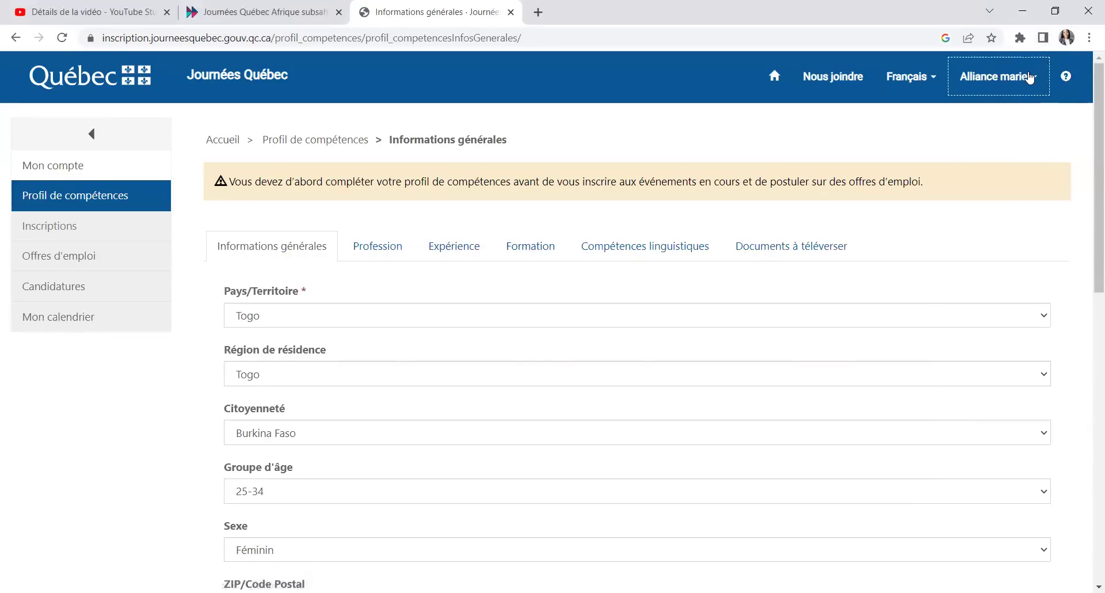
pyautogui.click(959, 169)
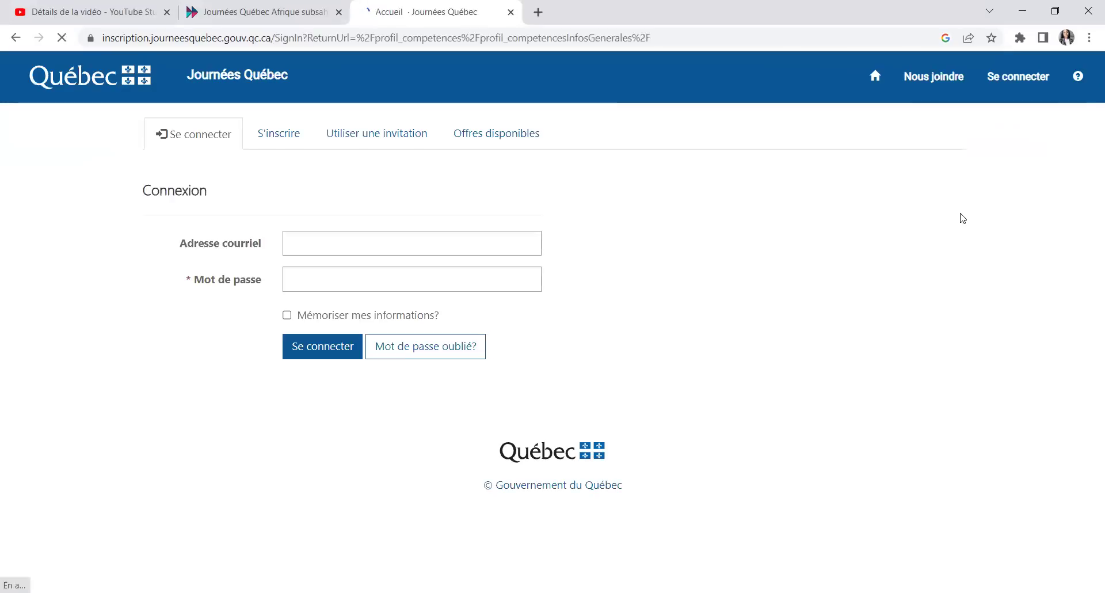
pyautogui.click(328, 239)
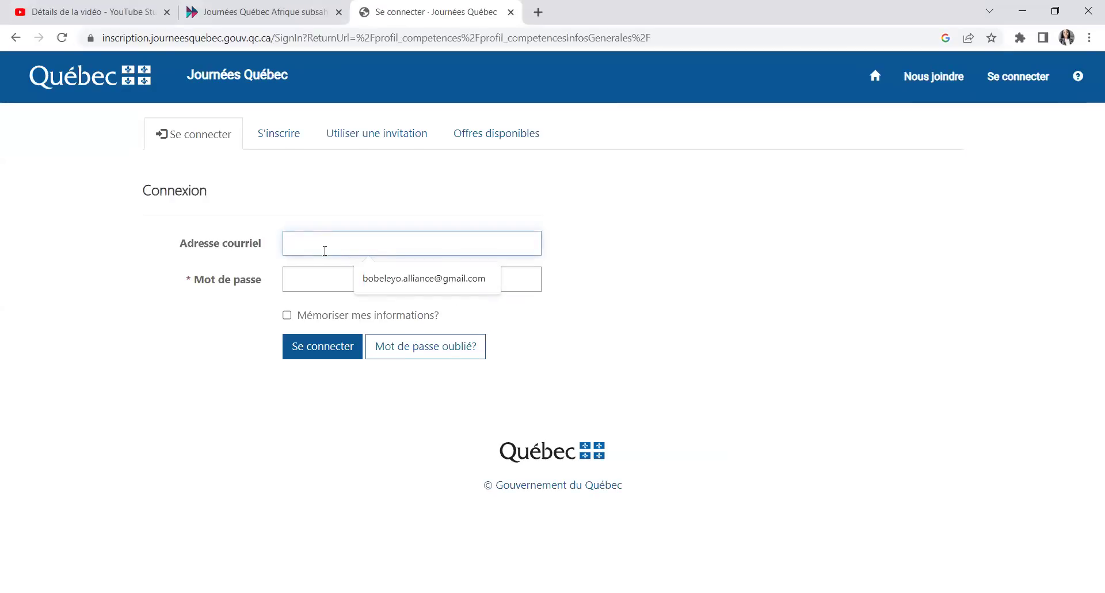
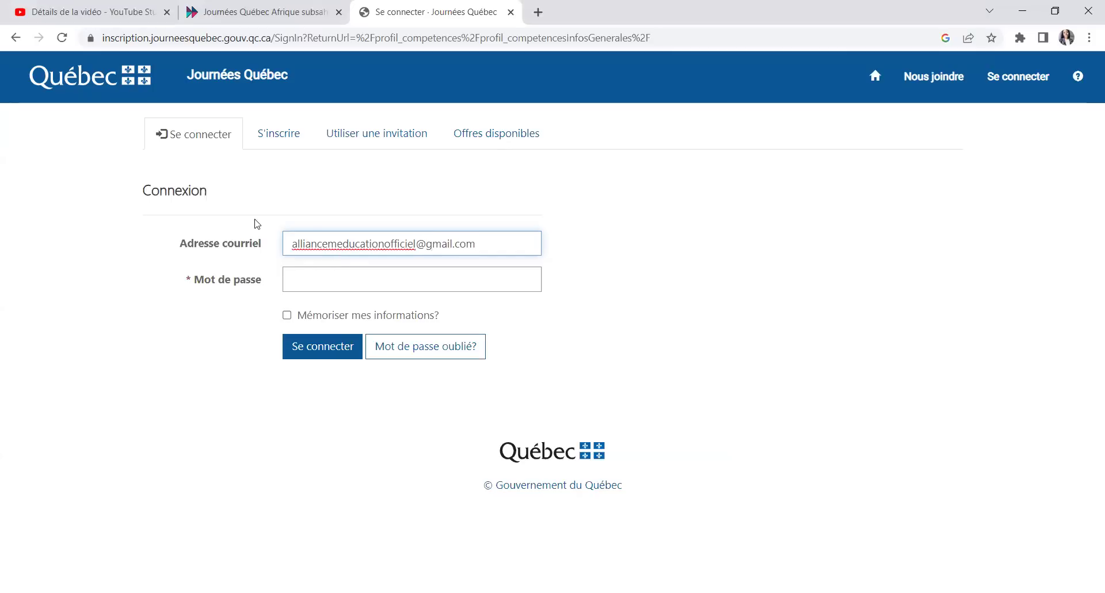
pyautogui.click(303, 281)
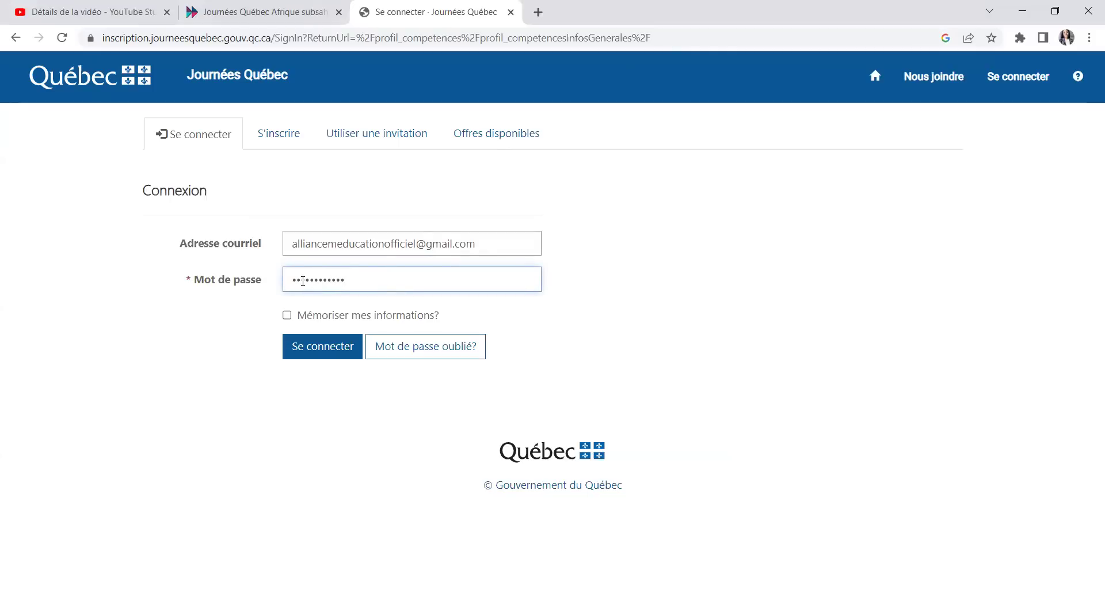
pyautogui.press('Return')
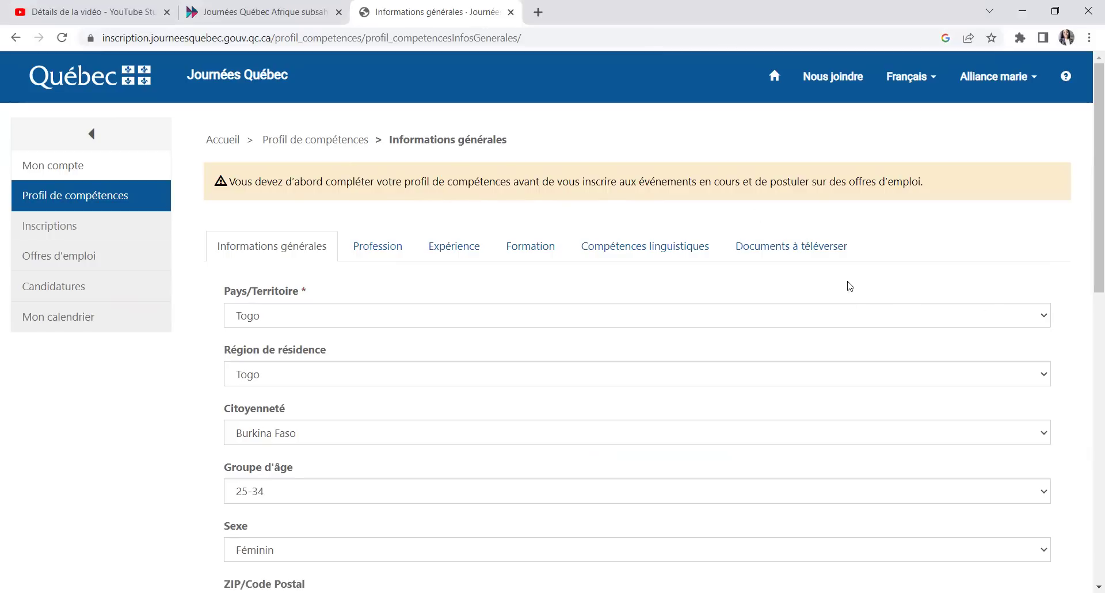
pyautogui.scroll(-10, 1023, 323)
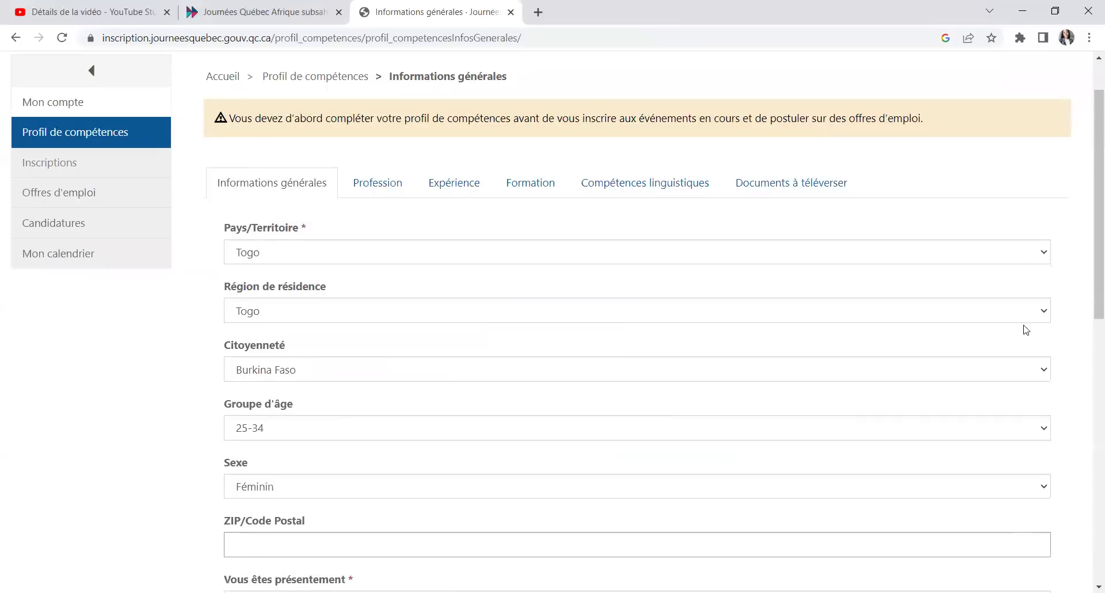
pyautogui.scroll(9, 645, 433)
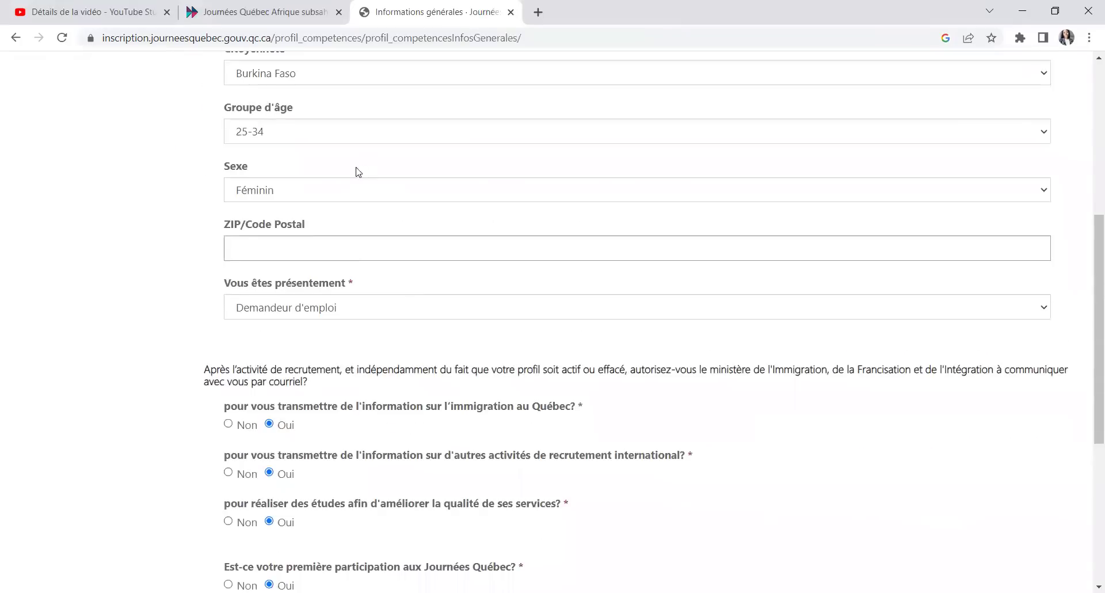
pyautogui.click(407, 178)
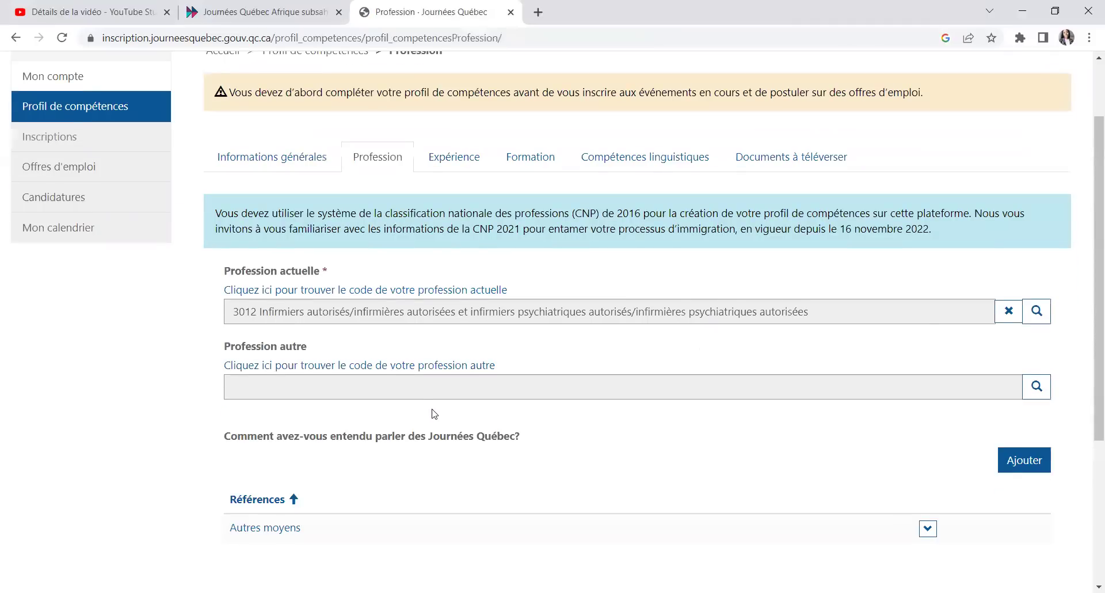
pyautogui.scroll(-5, 349, 306)
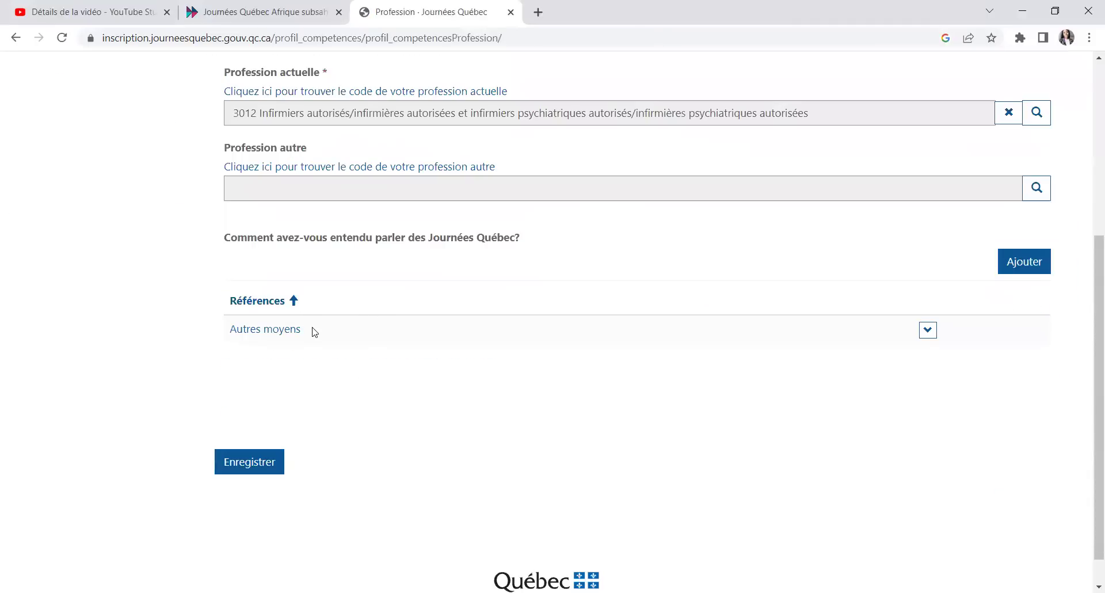
pyautogui.scroll(1, 449, 340)
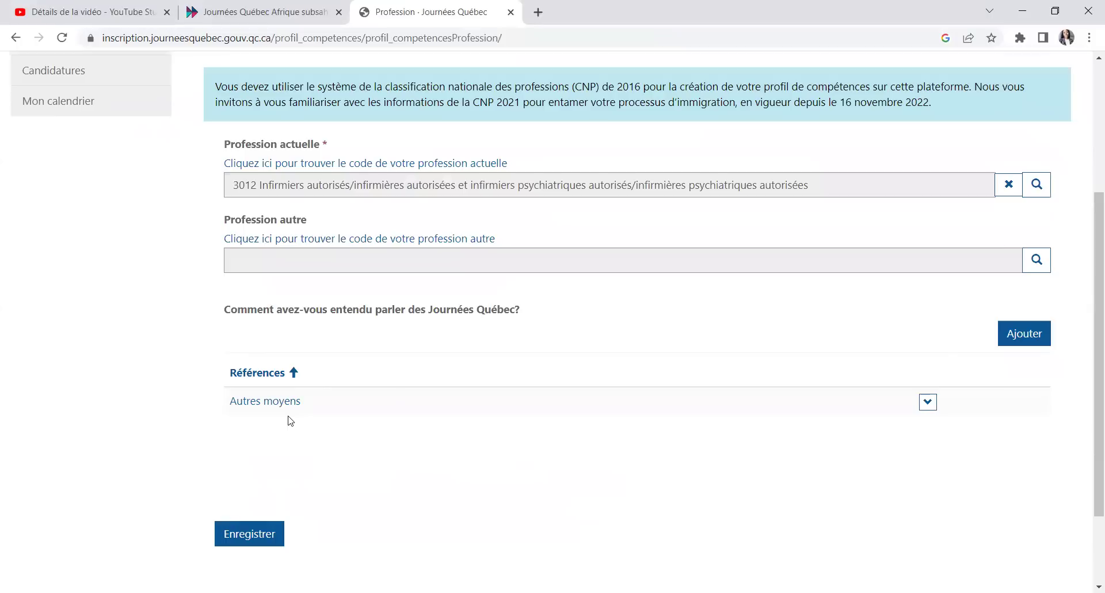
pyautogui.click(305, 263)
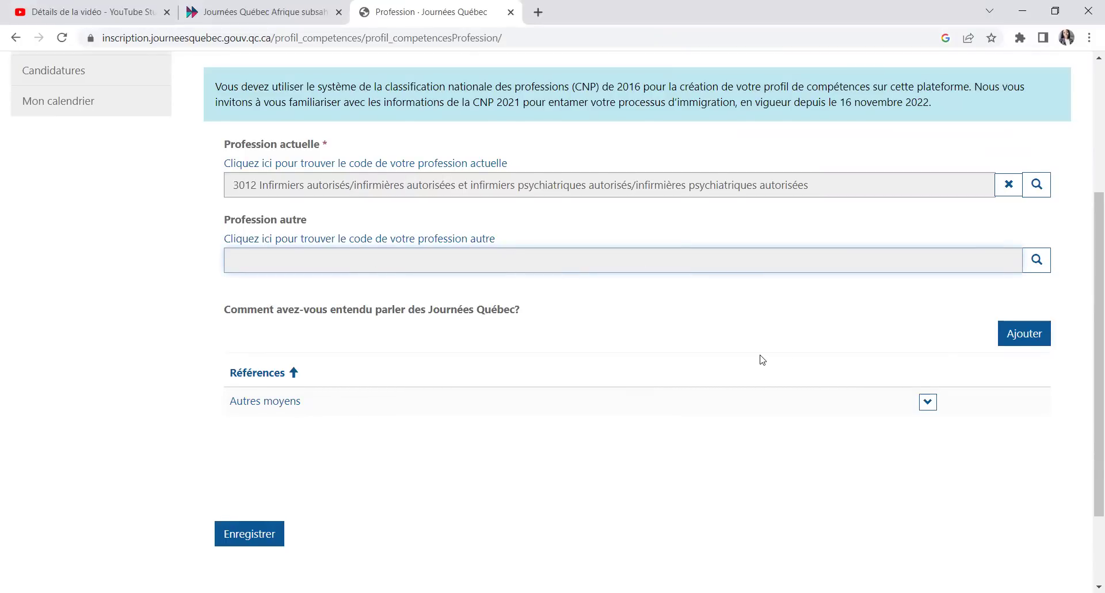
pyautogui.scroll(1, 762, 360)
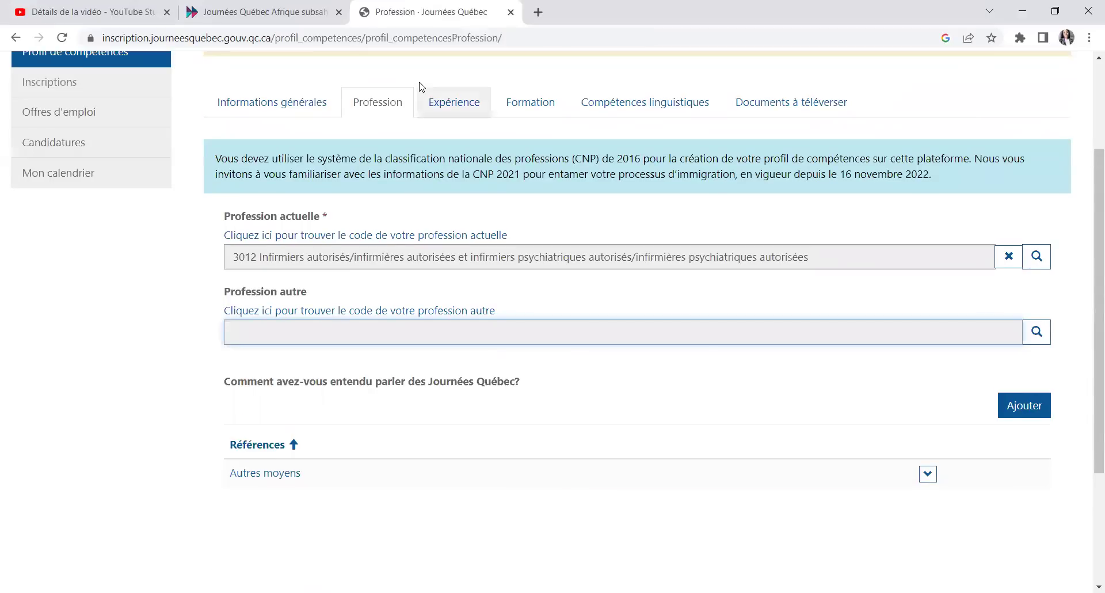
# Step: Open the Expérience section, which shows 7 years of experience and no jobs
pyautogui.click(420, 89)
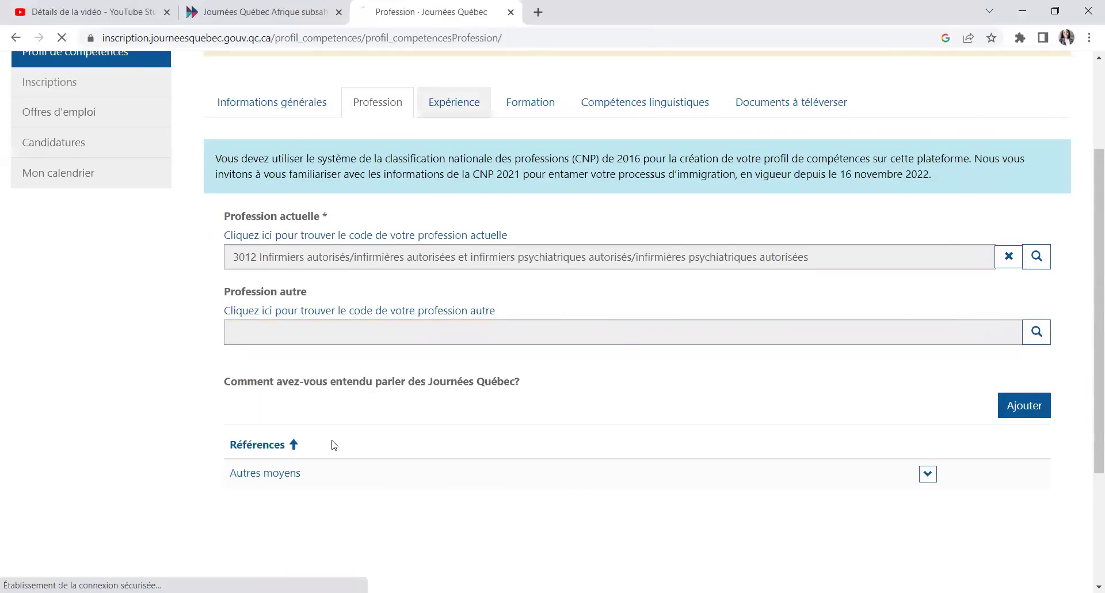
pyautogui.scroll(-2, 310, 391)
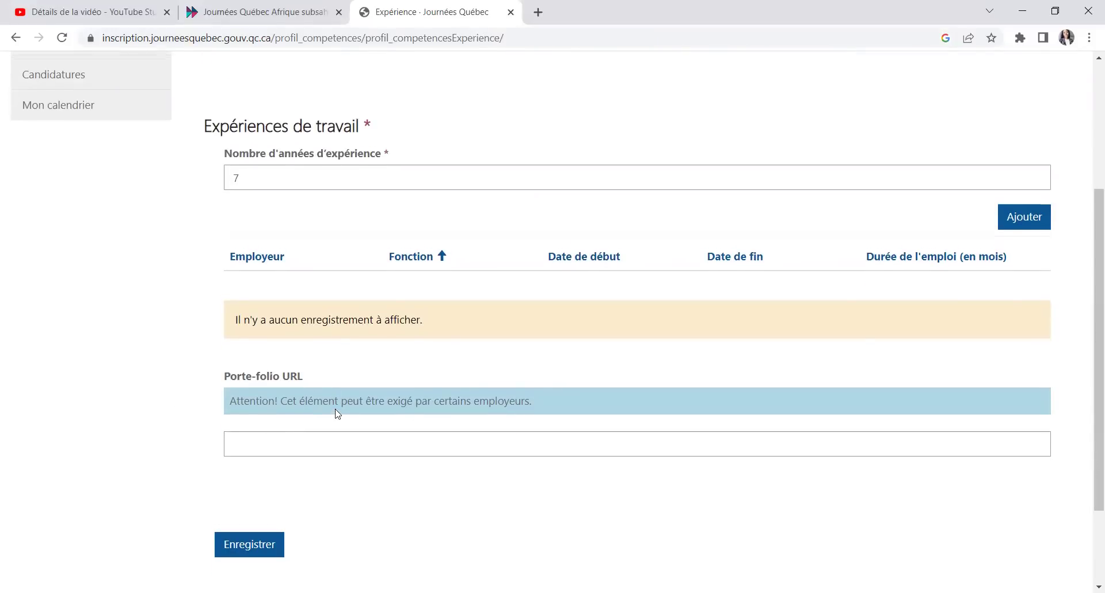
pyautogui.scroll(1, 346, 408)
pyautogui.scroll(1, 380, 344)
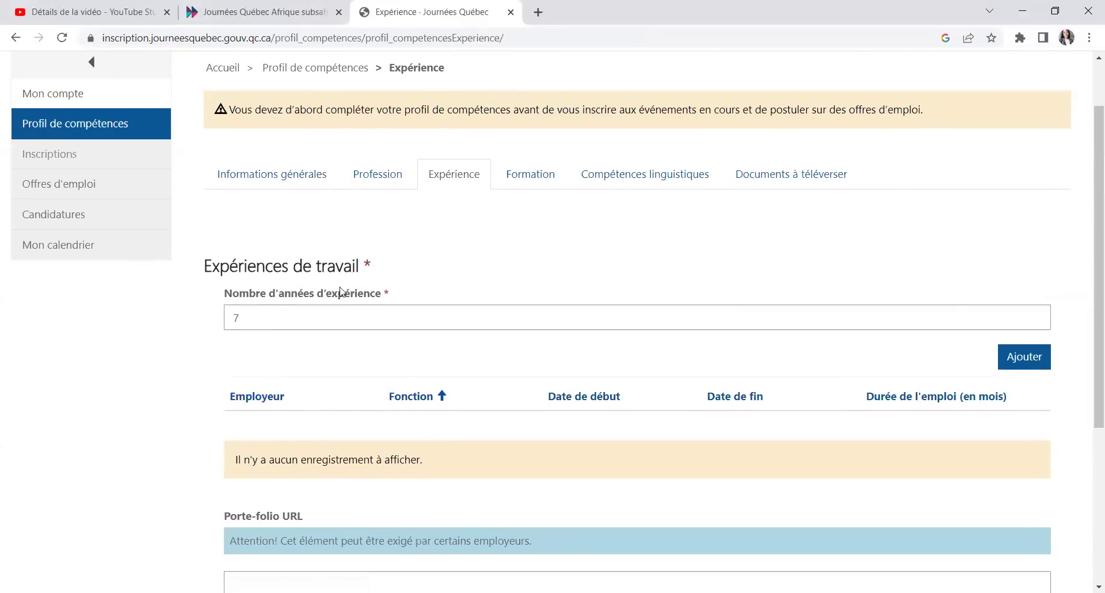
# Step: Sort the experience table by employer, function and start date, then begin a new entry
pyautogui.click(246, 398)
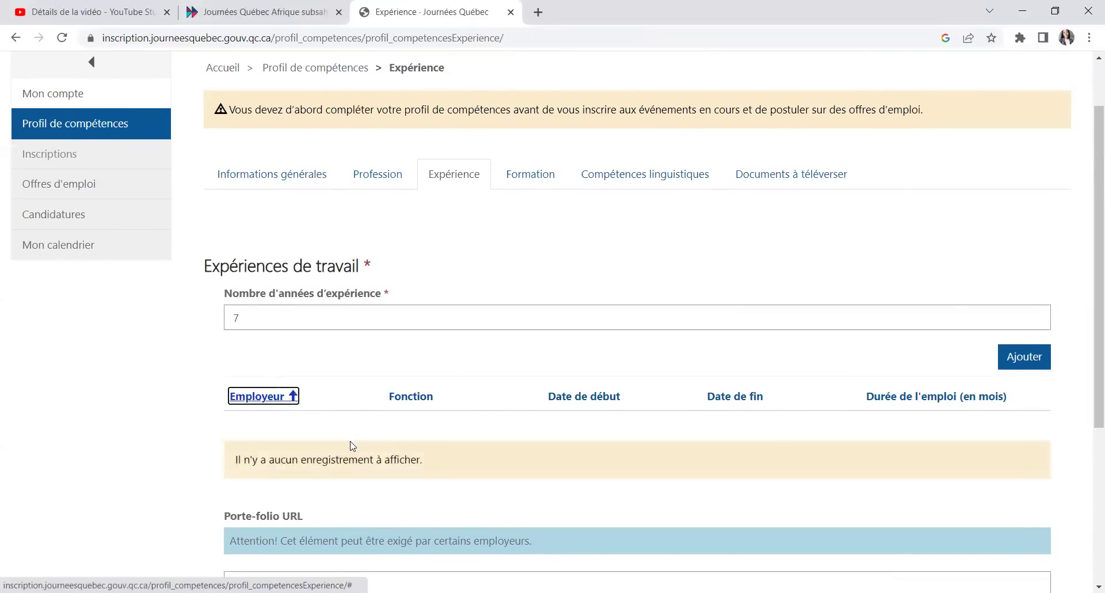
pyautogui.scroll(-1, 352, 446)
pyautogui.click(369, 379)
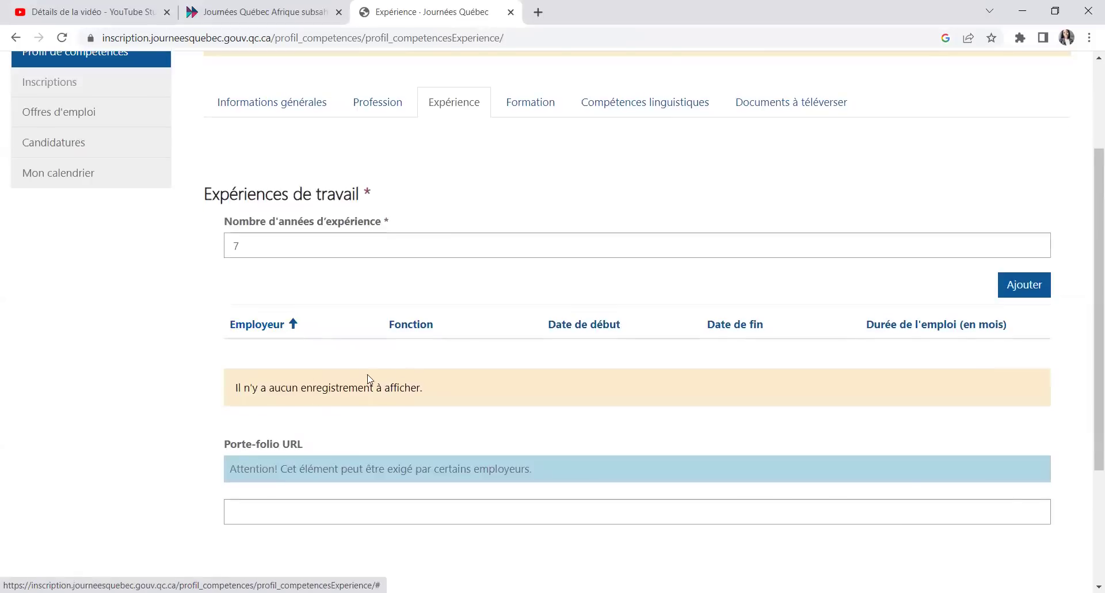
pyautogui.click(411, 325)
pyautogui.click(567, 327)
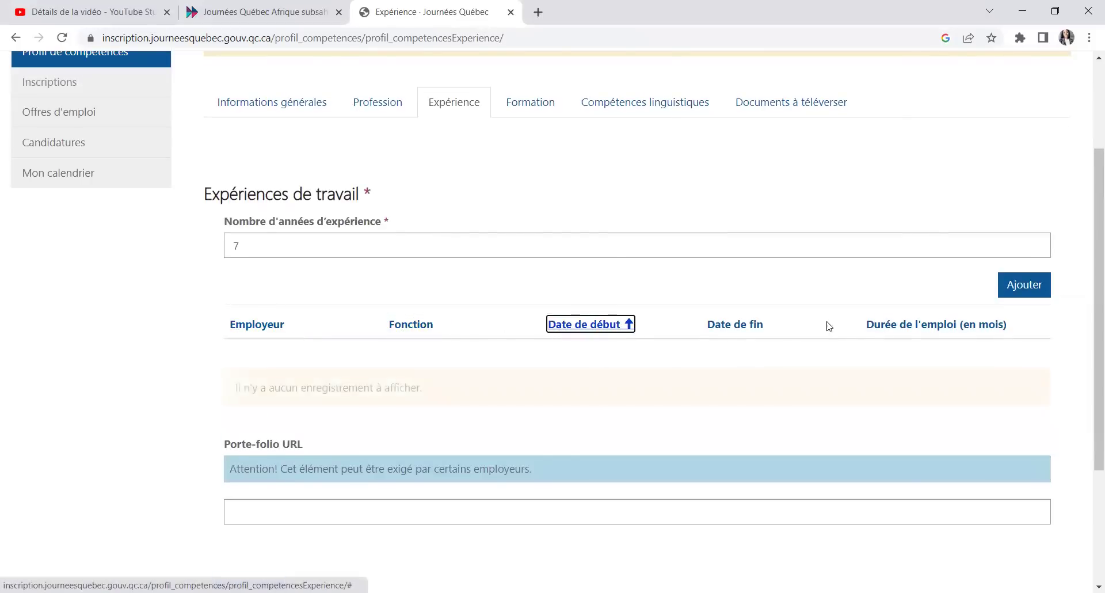
pyautogui.click(1028, 291)
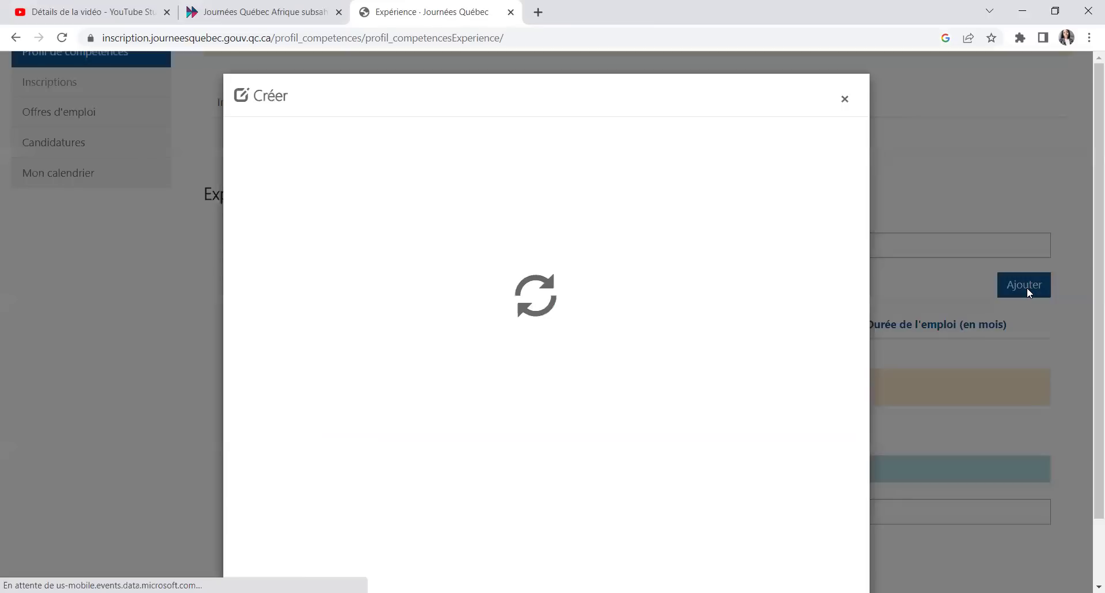
# Step: Fill in employer bnc and function infirmirr in the new work-experience form
pyautogui.click(331, 176)
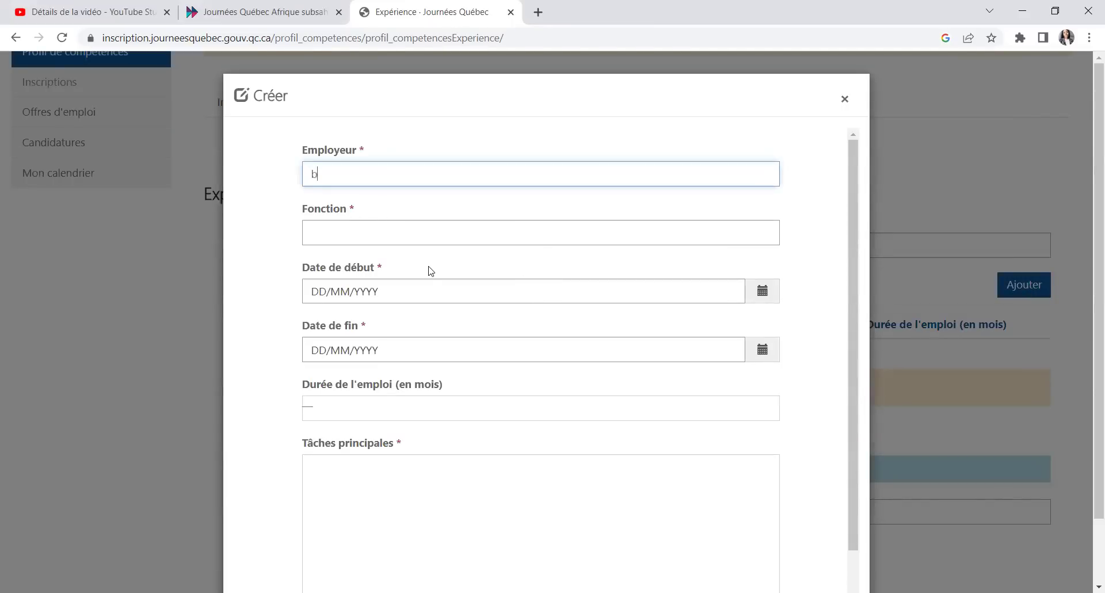
pyautogui.click(328, 230)
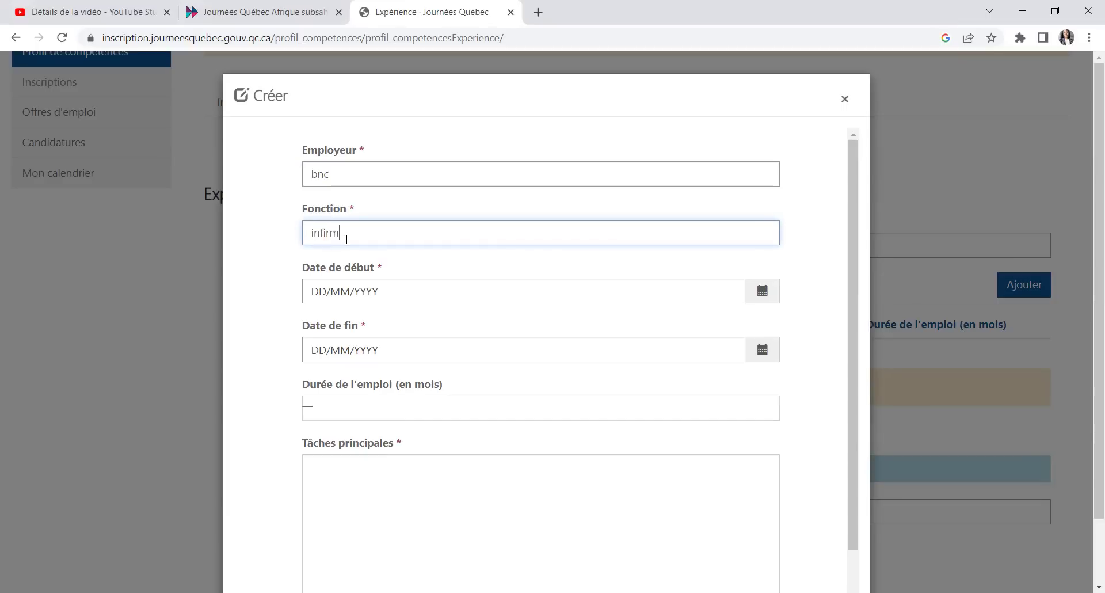
pyautogui.click(382, 296)
# Step: Browse the start-date calendar to January 2023, then close it without picking a date
pyautogui.click(763, 291)
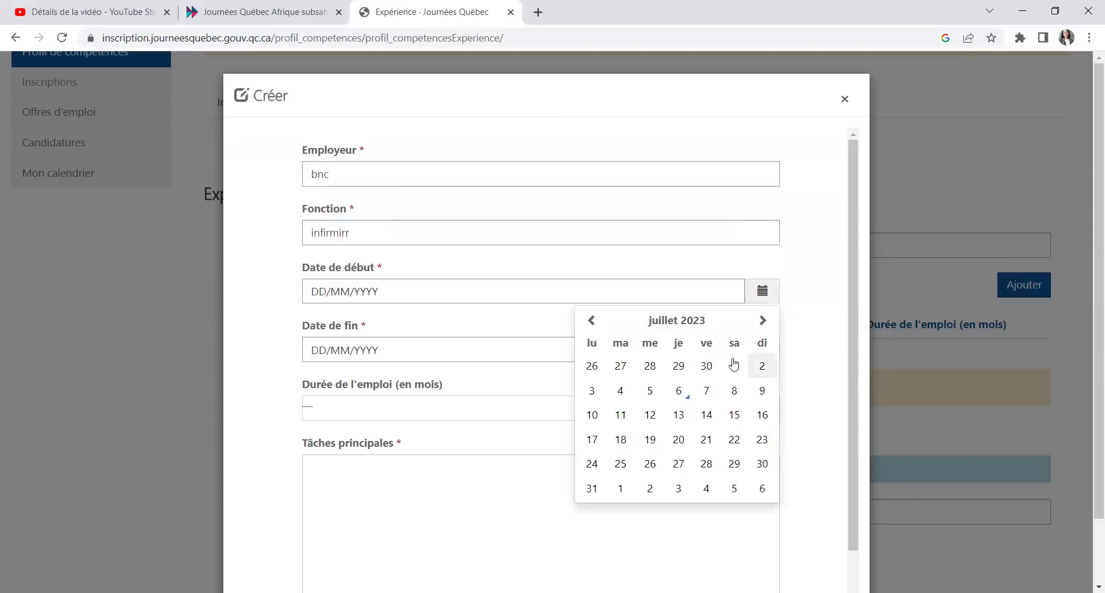
pyautogui.click(695, 324)
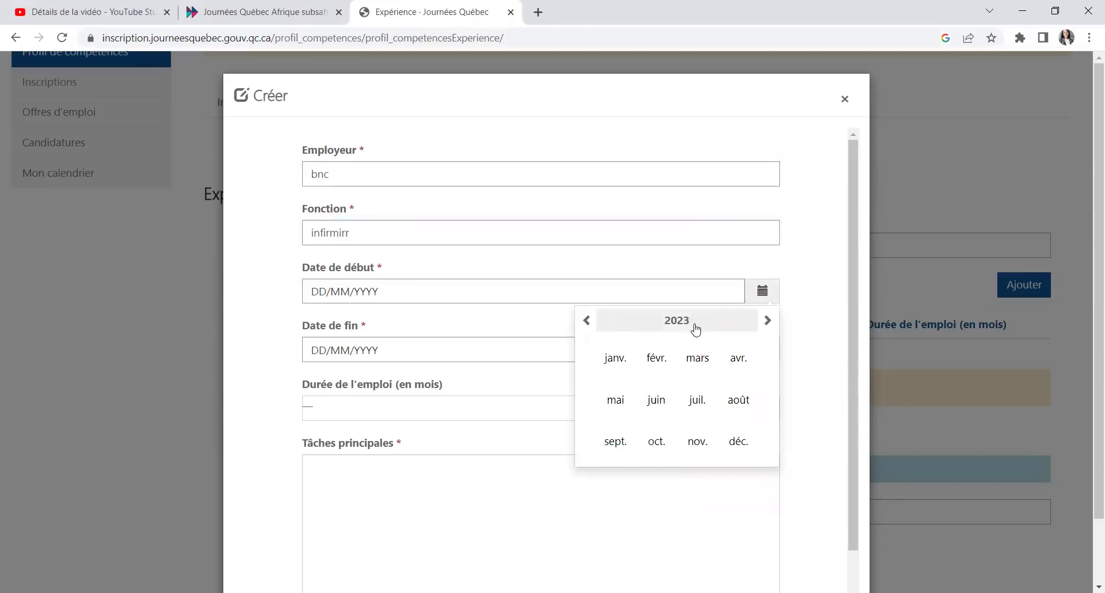
pyautogui.click(615, 360)
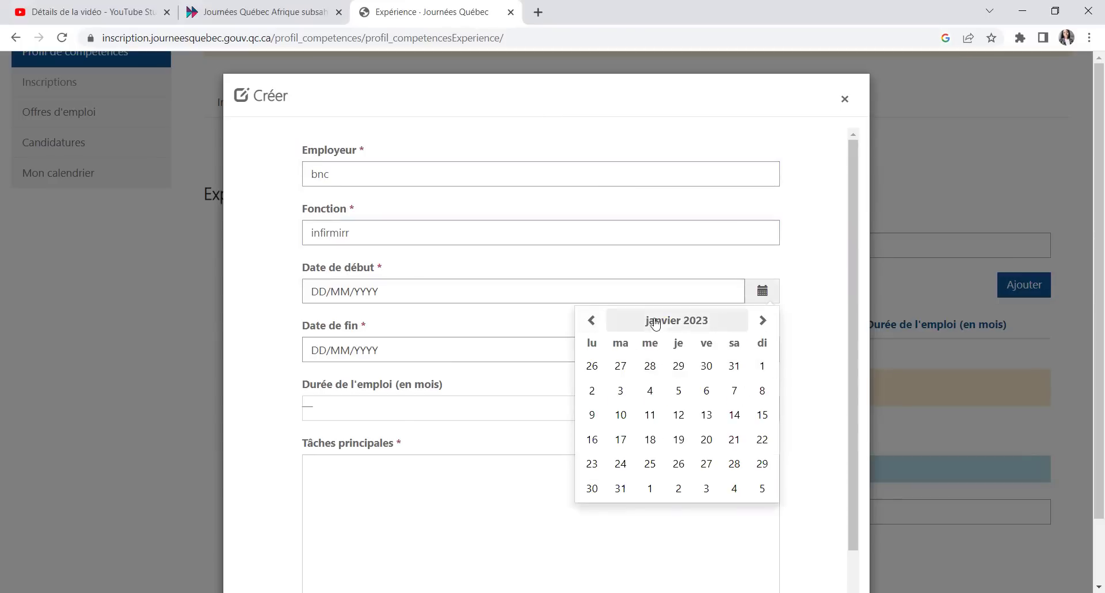
pyautogui.click(702, 324)
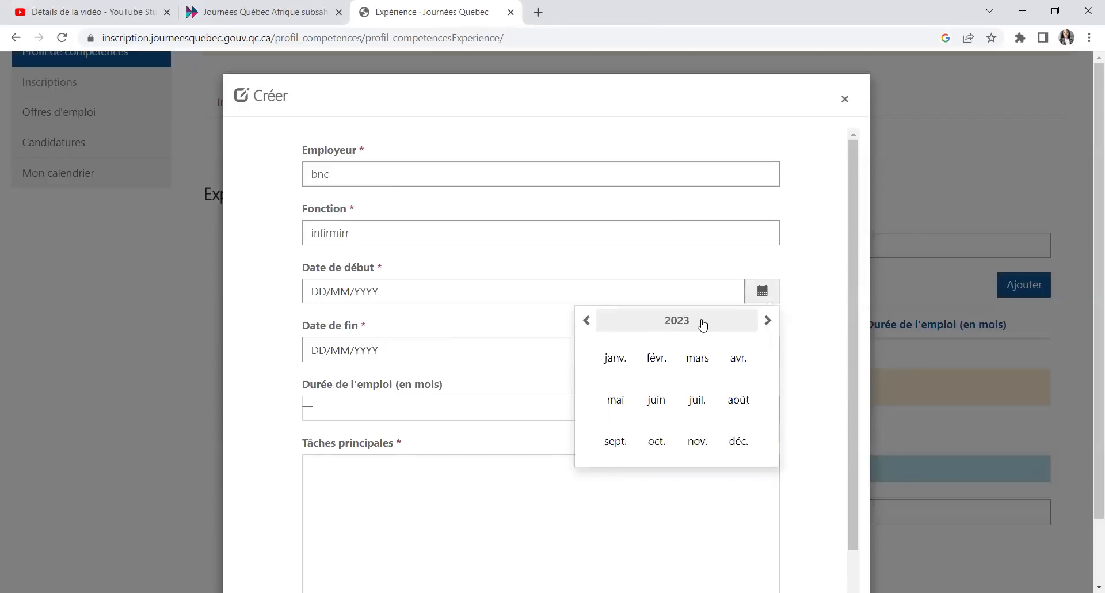
pyautogui.click(616, 358)
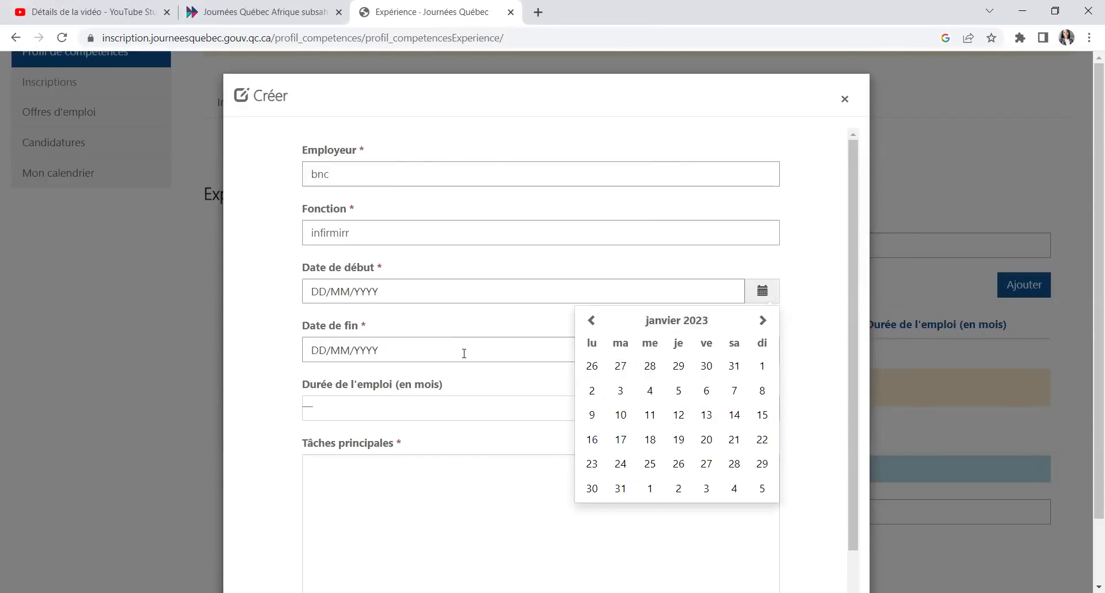
pyautogui.click(764, 297)
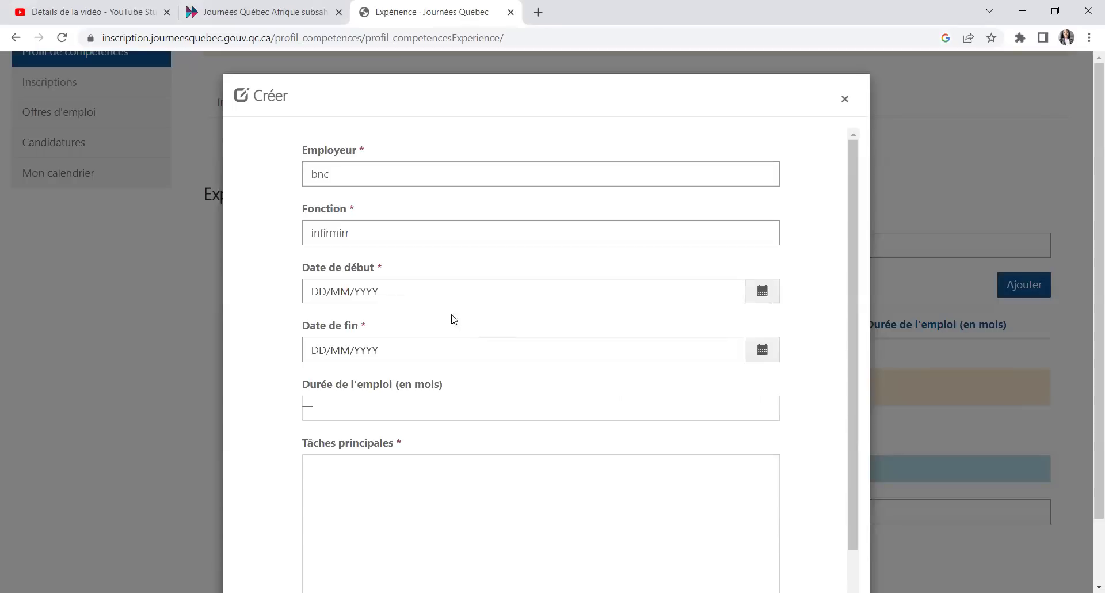
pyautogui.click(352, 294)
# Step: Enter the start date as 12/02/2020
pyautogui.write('12022020')
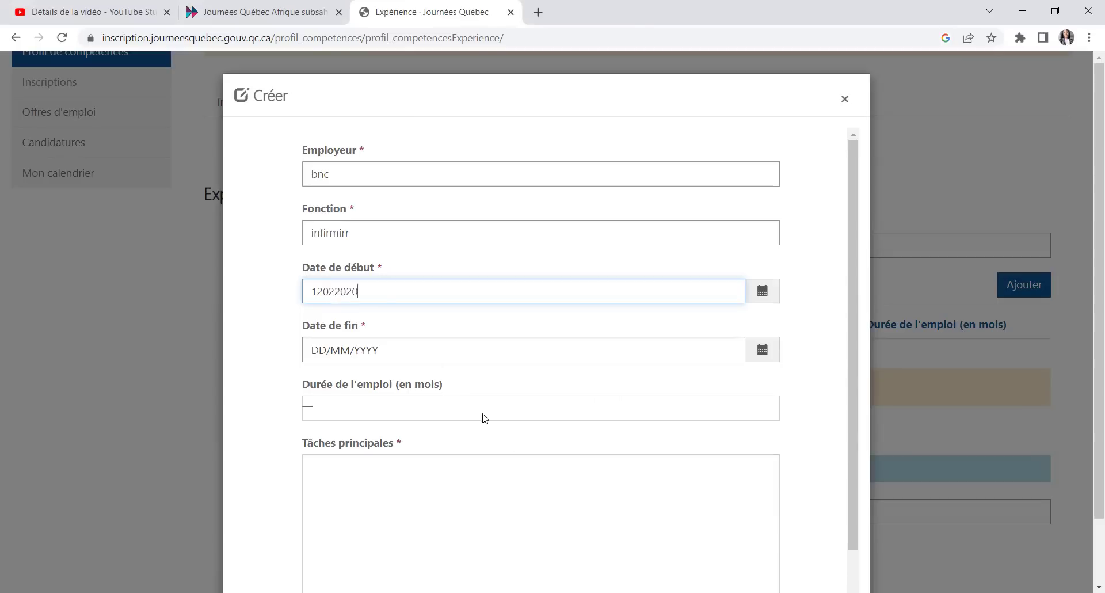
pyautogui.click(466, 365)
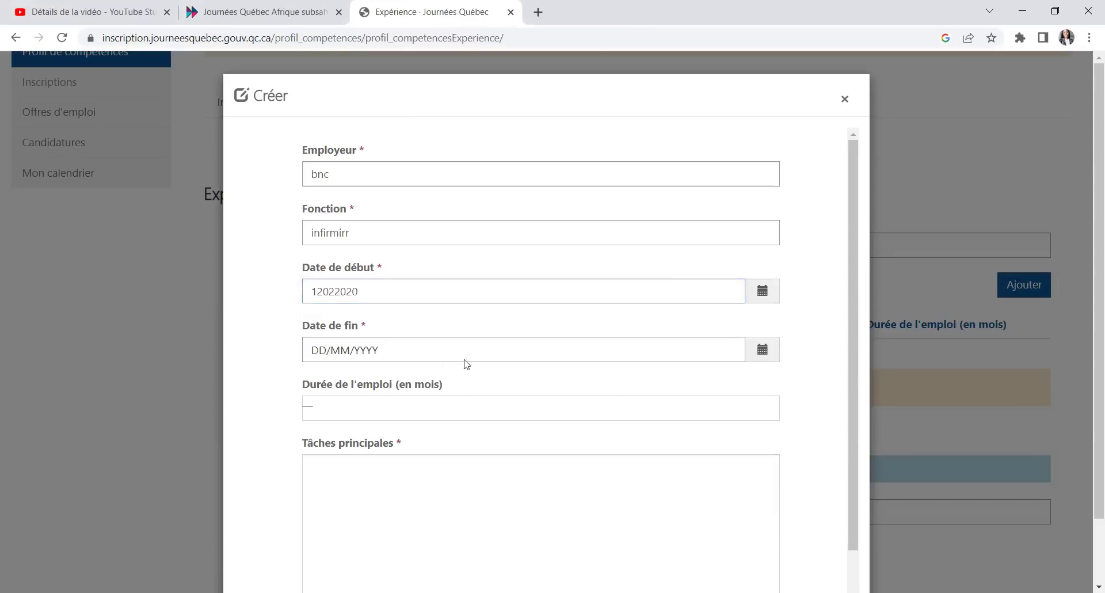
pyautogui.click(328, 292)
pyautogui.write('/02')
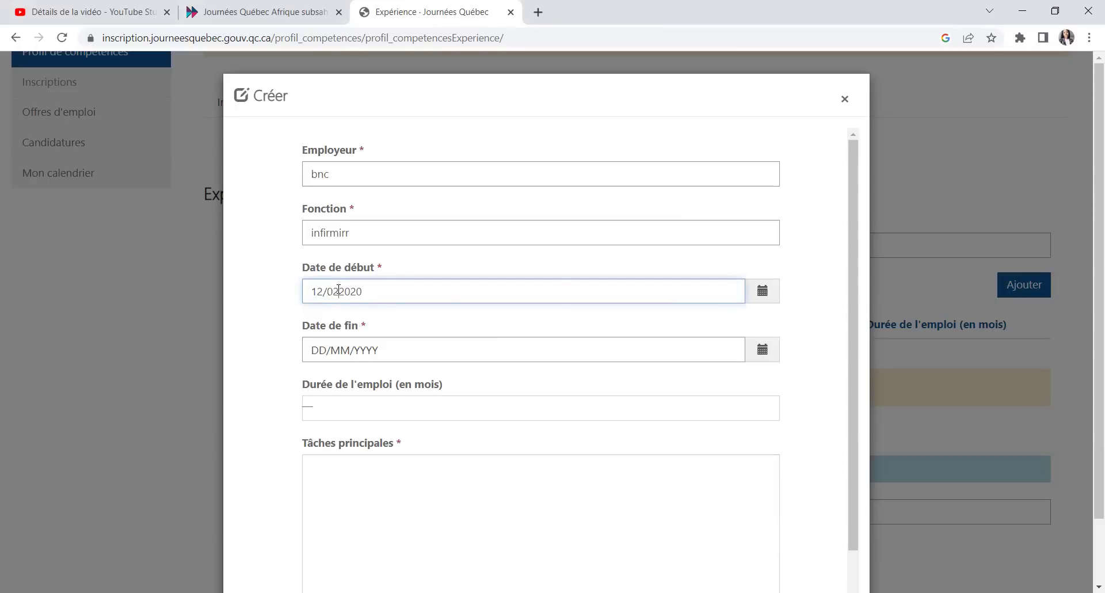
pyautogui.write('/')
# Step: Enter the end date as 12/08/21
pyautogui.click(761, 353)
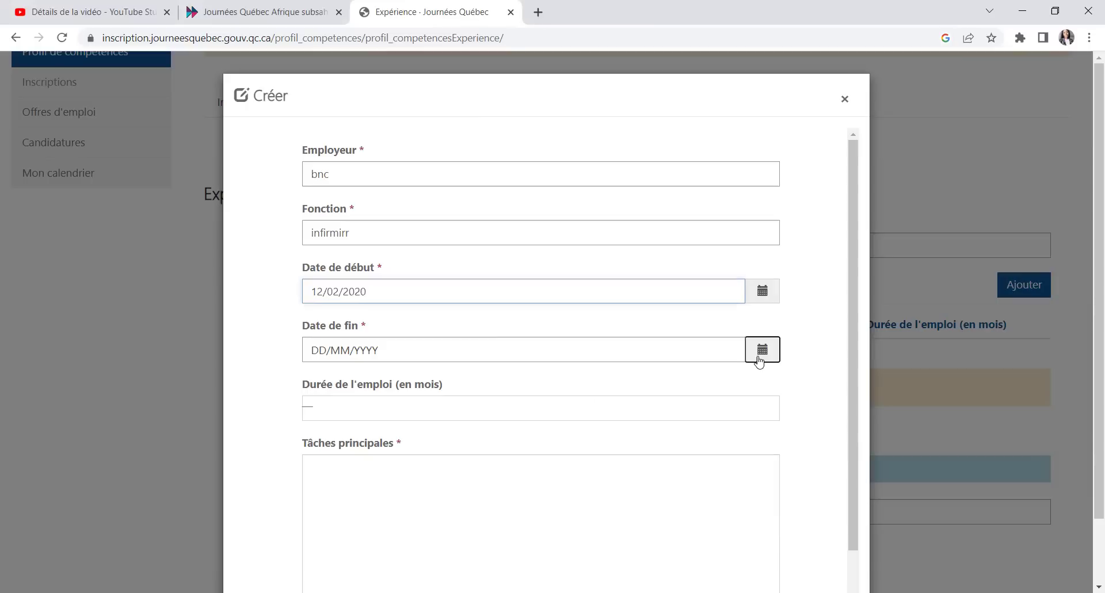
pyautogui.click(314, 349)
pyautogui.write('120821')
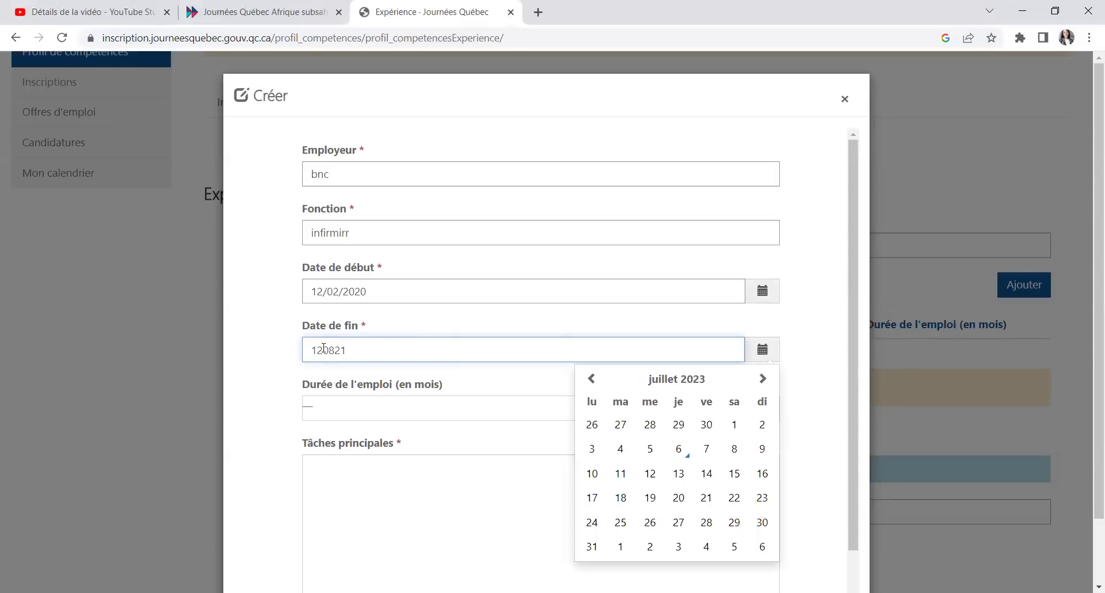
pyautogui.press('Left')
pyautogui.press('Left')
pyautogui.press('Left')
pyautogui.press('Left')
pyautogui.write('/')
pyautogui.click(412, 432)
pyautogui.click(424, 411)
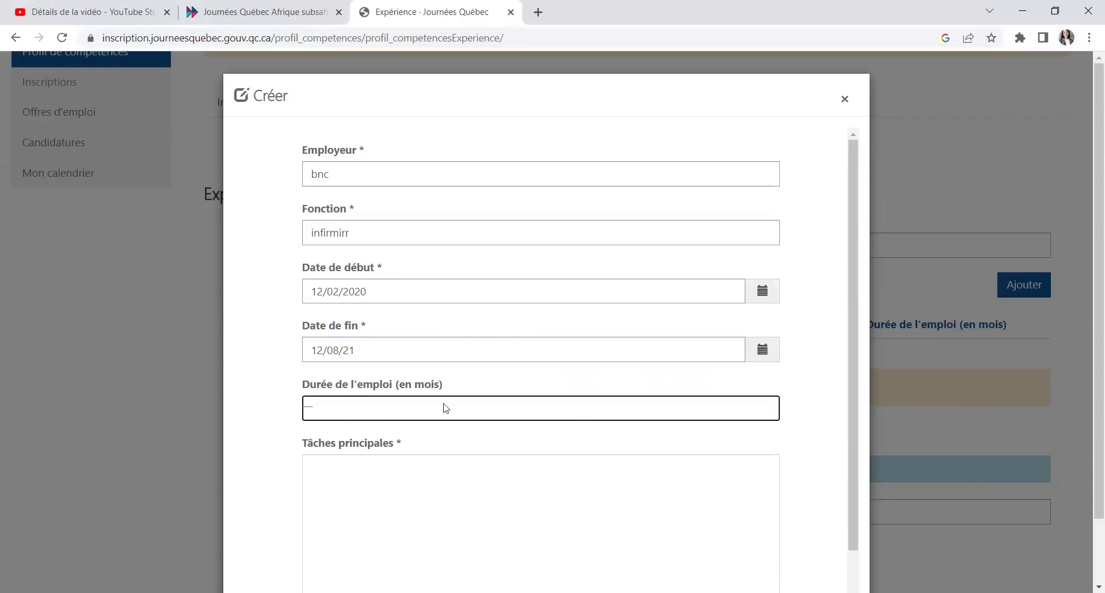
# Step: Enter 'prodiguer des soins infirmiers' as the main tasks
pyautogui.scroll(-2, 533, 452)
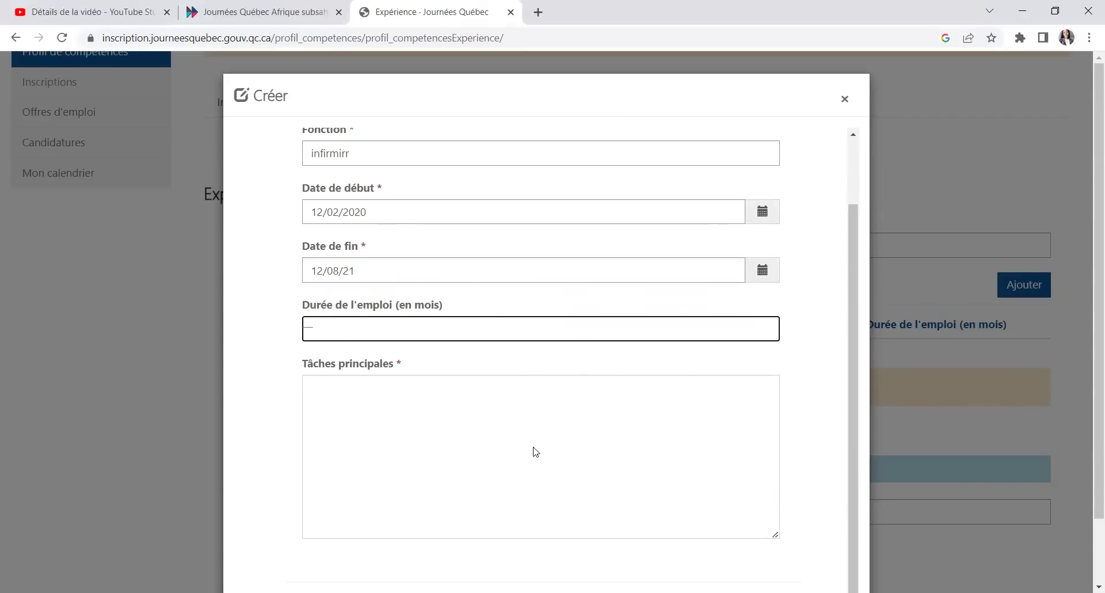
pyautogui.click(374, 405)
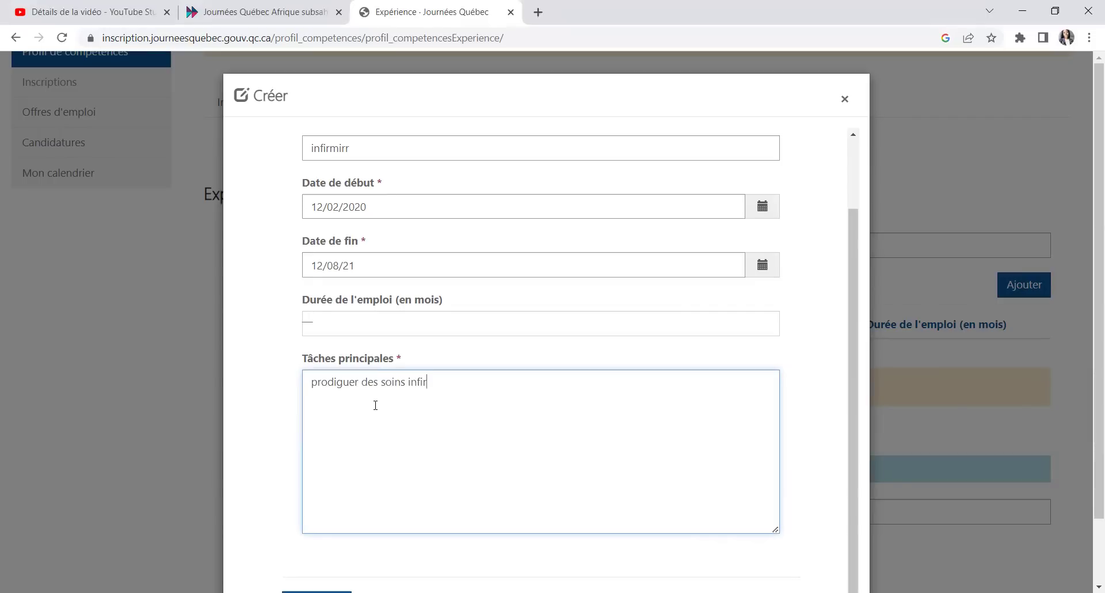
pyautogui.write('prodiguer des soins infirmiers')
pyautogui.hotkey('shift', 'Tab')
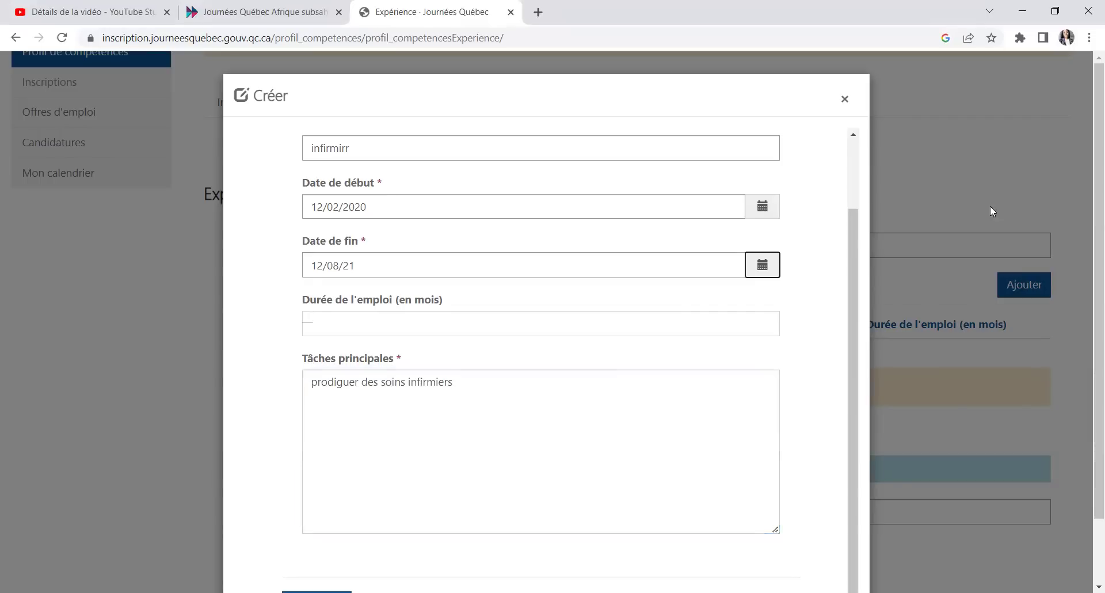
pyautogui.scroll(-2, 661, 384)
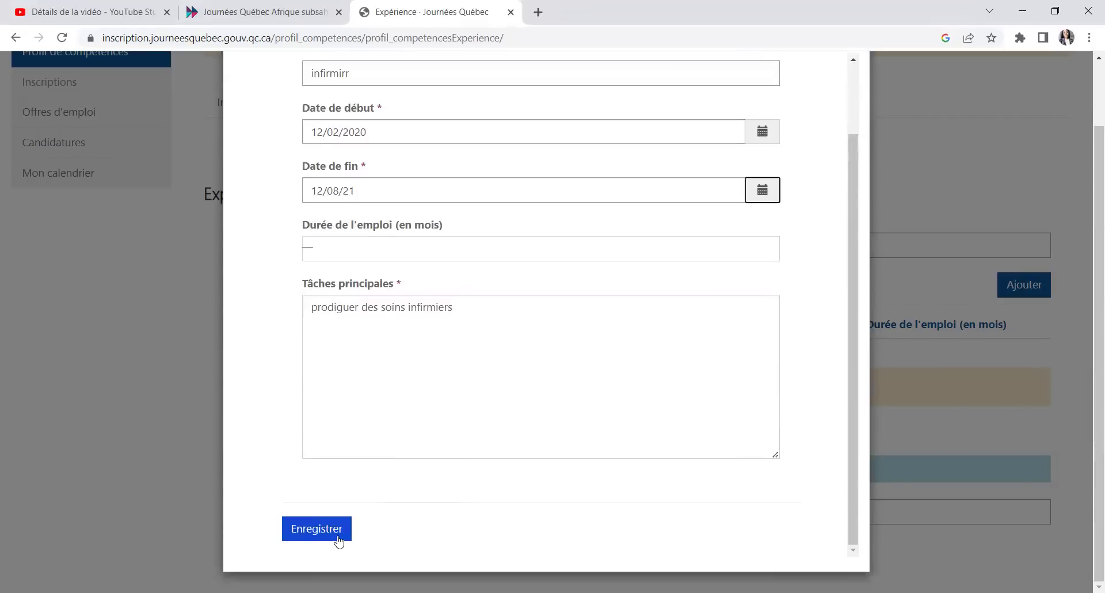
# Step: After the end-date error, keep start 12/02/2020, set end 06/07/2023 via calendar, and resubmit
pyautogui.click(337, 539)
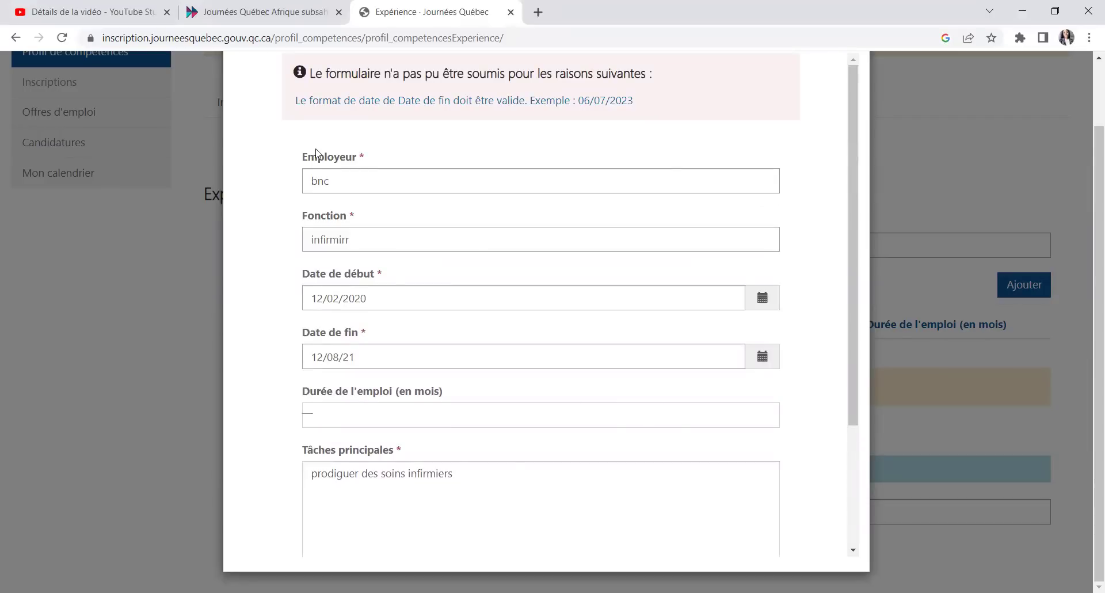
pyautogui.click(768, 304)
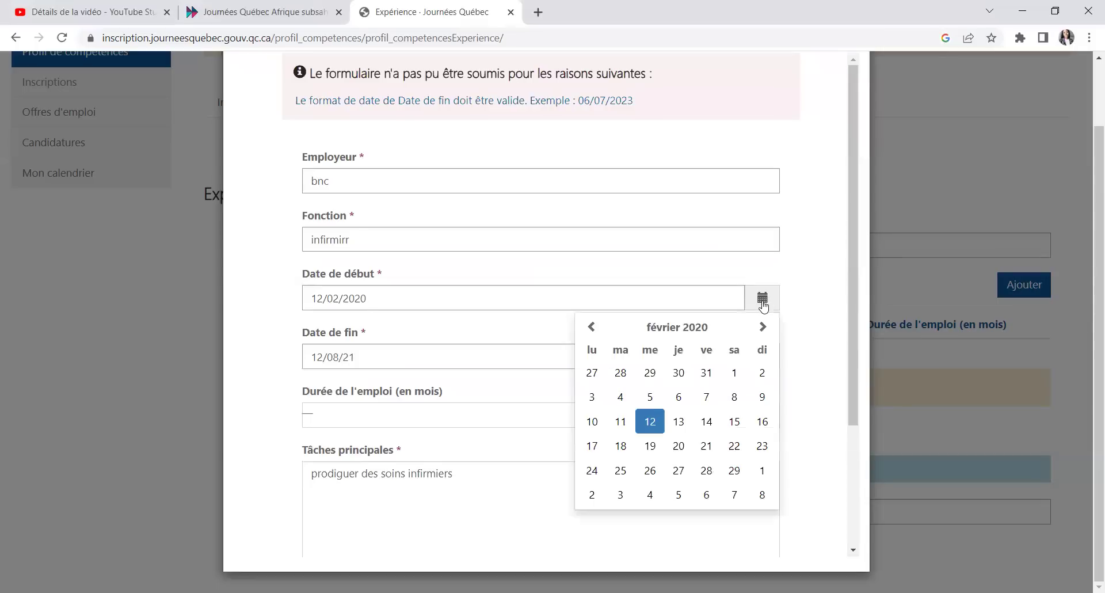
pyautogui.click(652, 423)
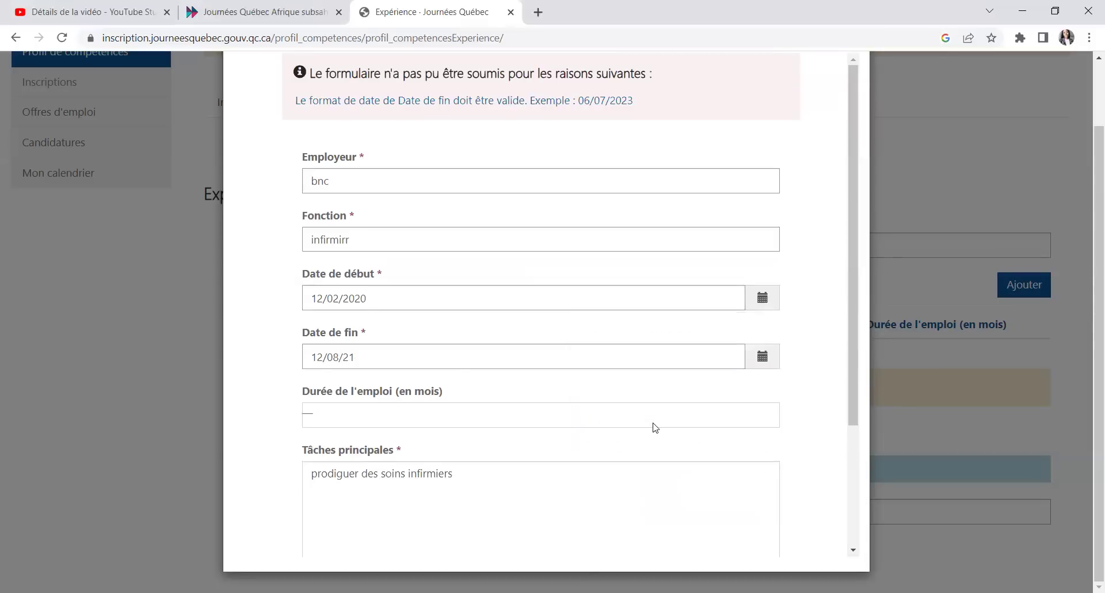
pyautogui.click(766, 357)
pyautogui.click(677, 456)
pyautogui.scroll(-3, 471, 442)
pyautogui.click(326, 525)
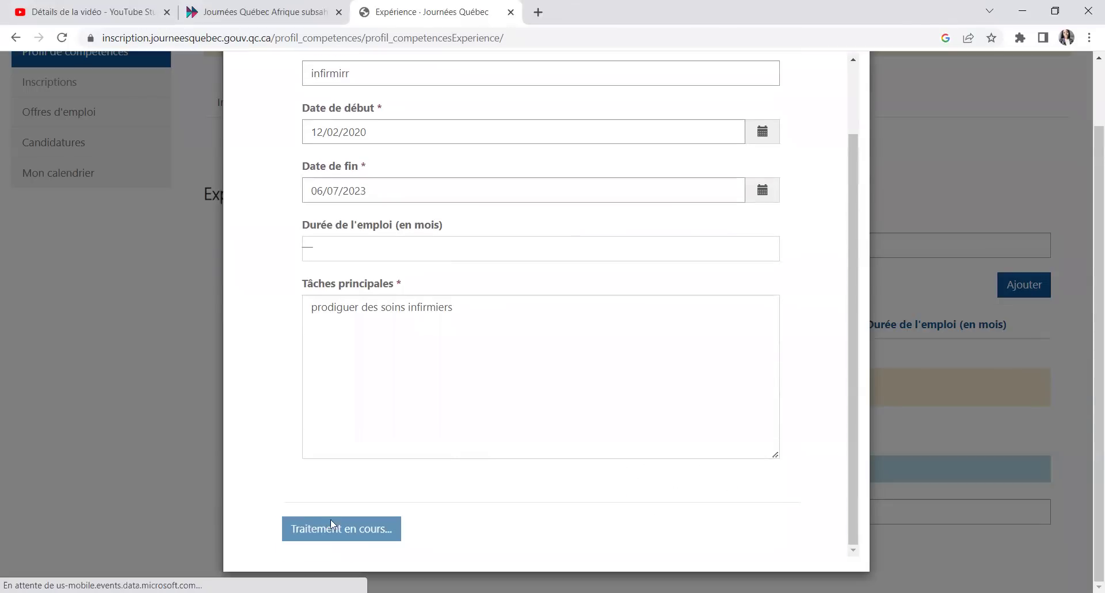
# Step: Save the Expérience page and then the Formation page
pyautogui.scroll(-3, 867, 375)
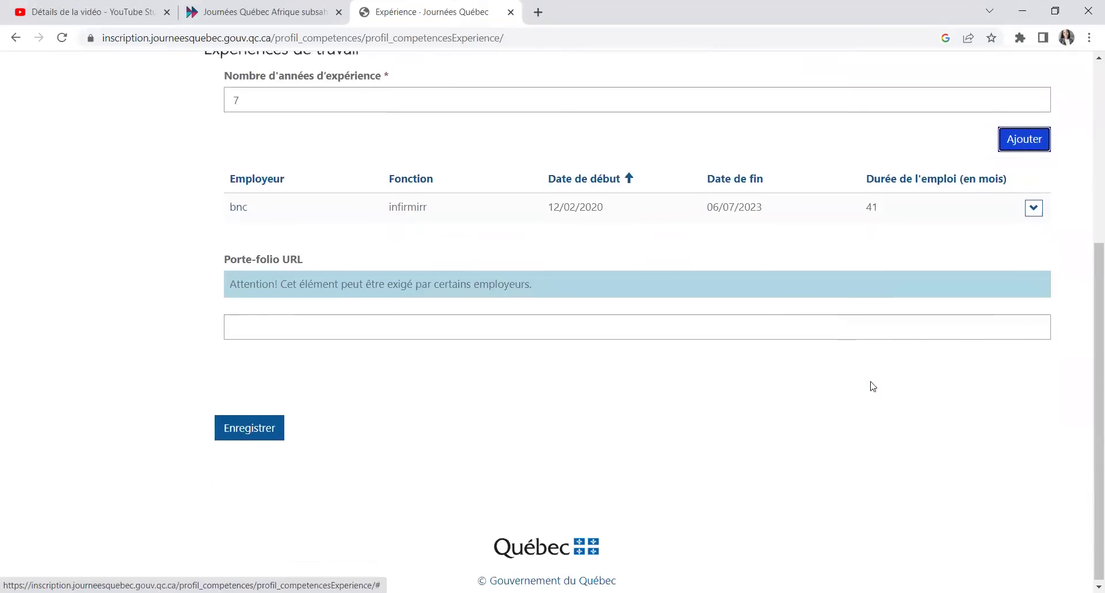
pyautogui.click(229, 429)
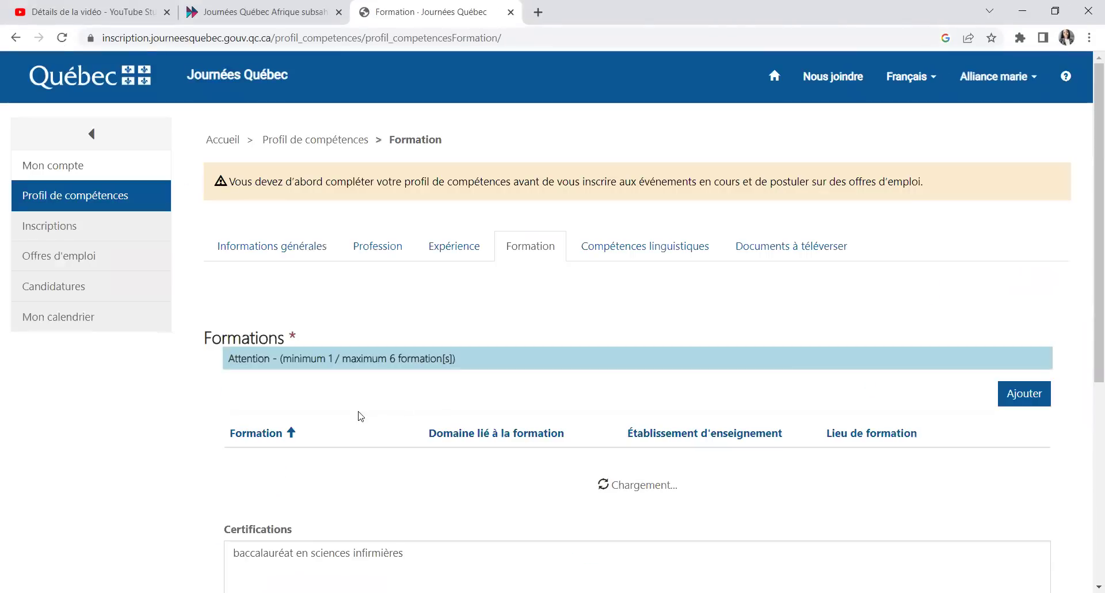
pyautogui.scroll(-6, 311, 409)
pyautogui.click(259, 425)
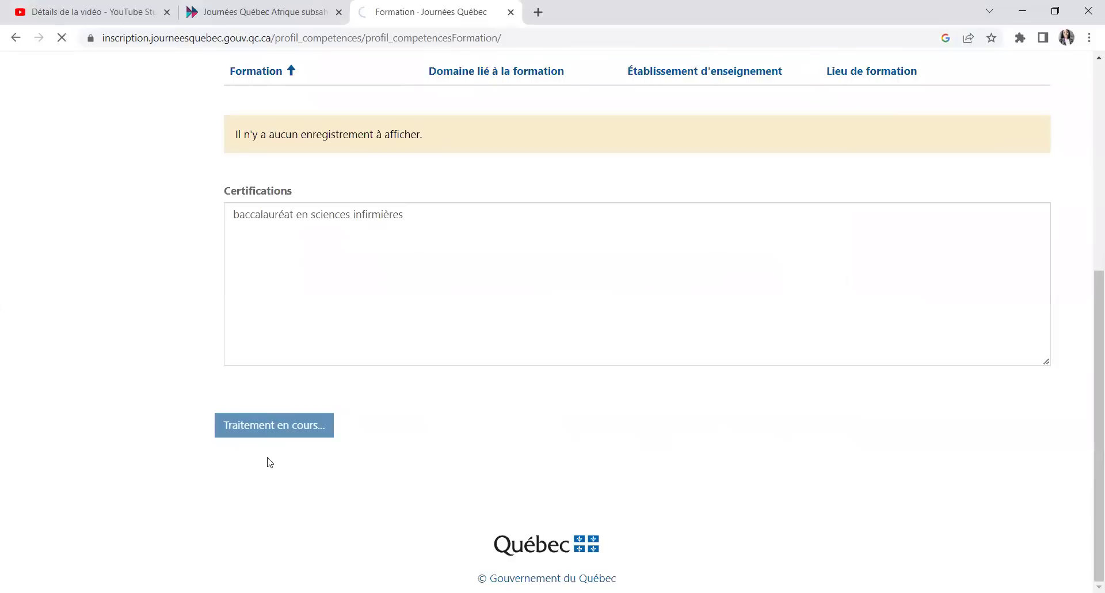
# Step: Save the language levels and then the cover letter on Documents à téléverser
pyautogui.scroll(-4, 437, 416)
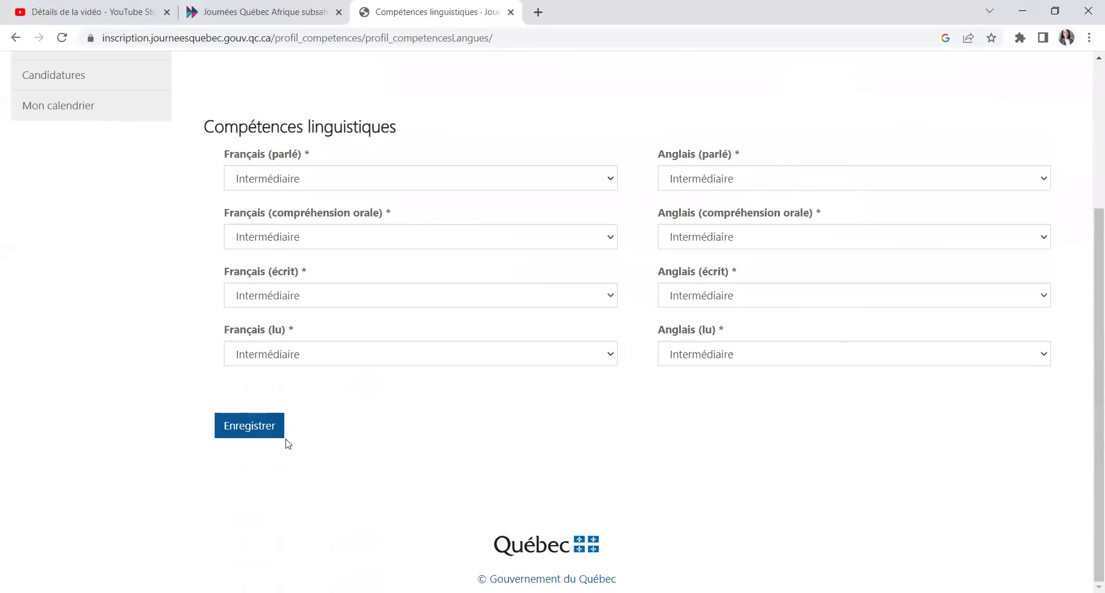
pyautogui.click(262, 425)
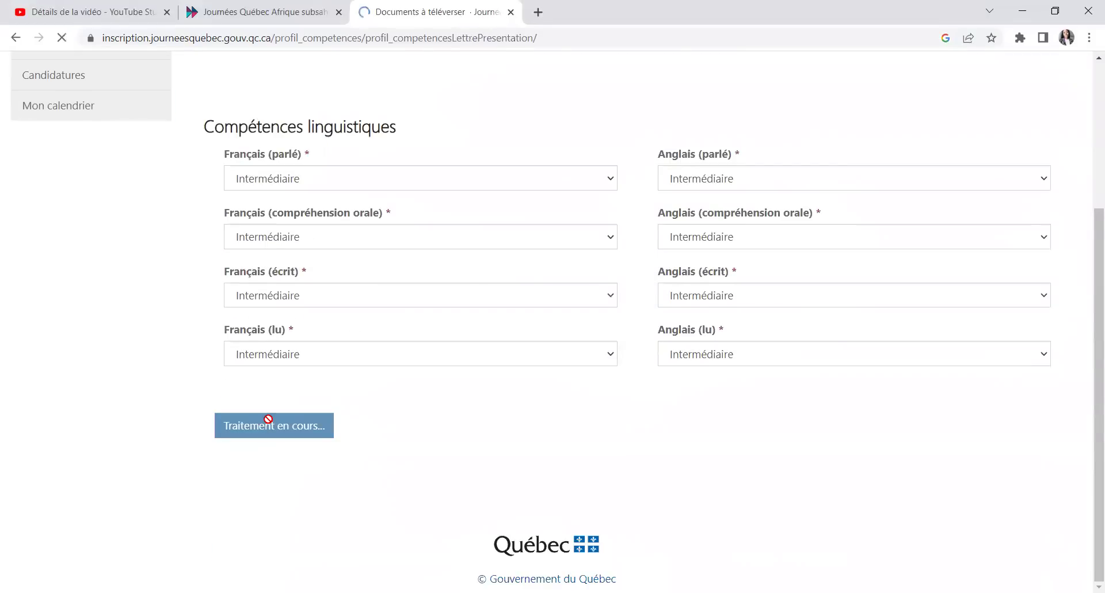
pyautogui.scroll(-5, 263, 429)
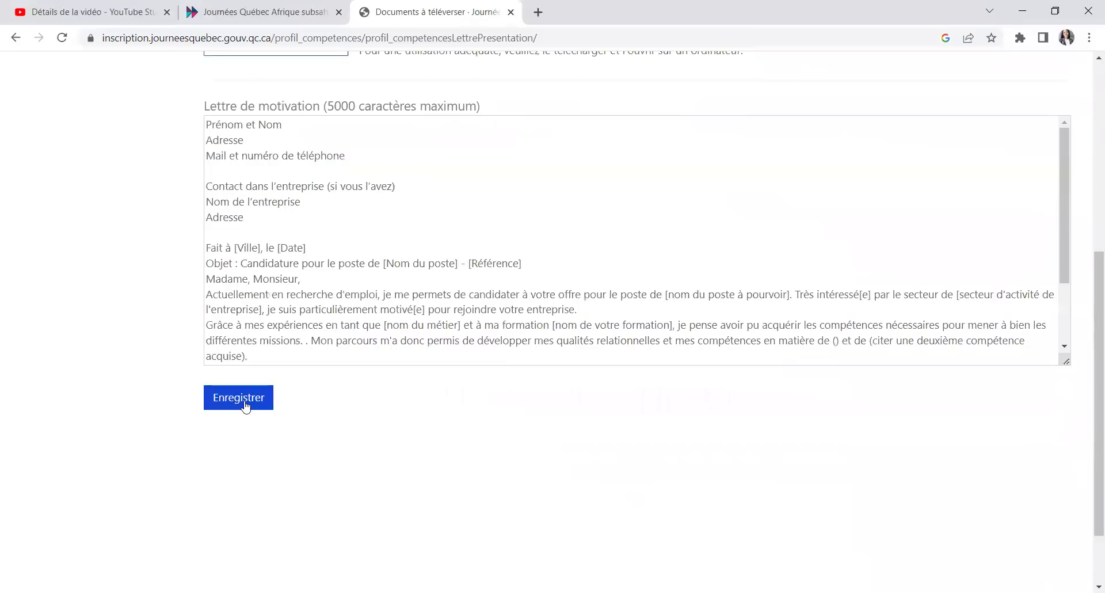
pyautogui.click(247, 402)
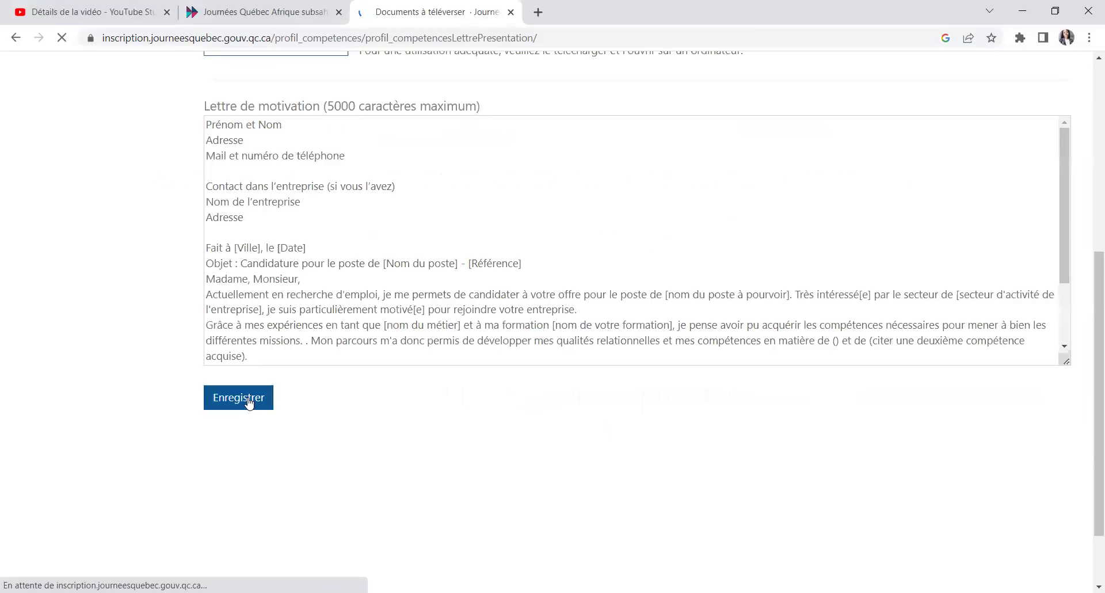
pyautogui.scroll(7, 541, 296)
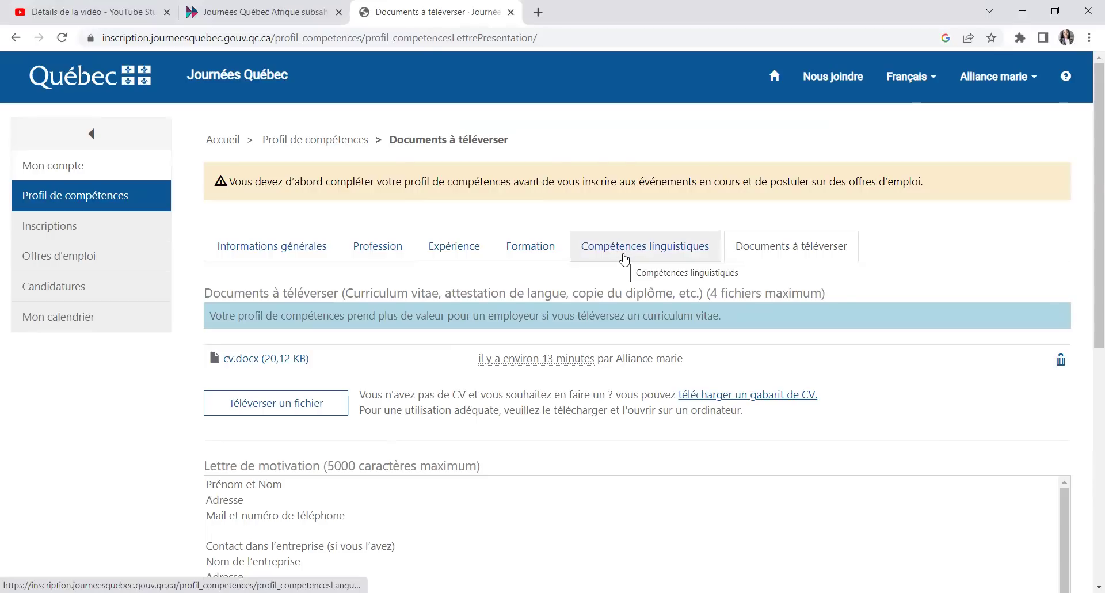
# Step: Save the language levels on the Compétences linguistiques page again
pyautogui.click(624, 260)
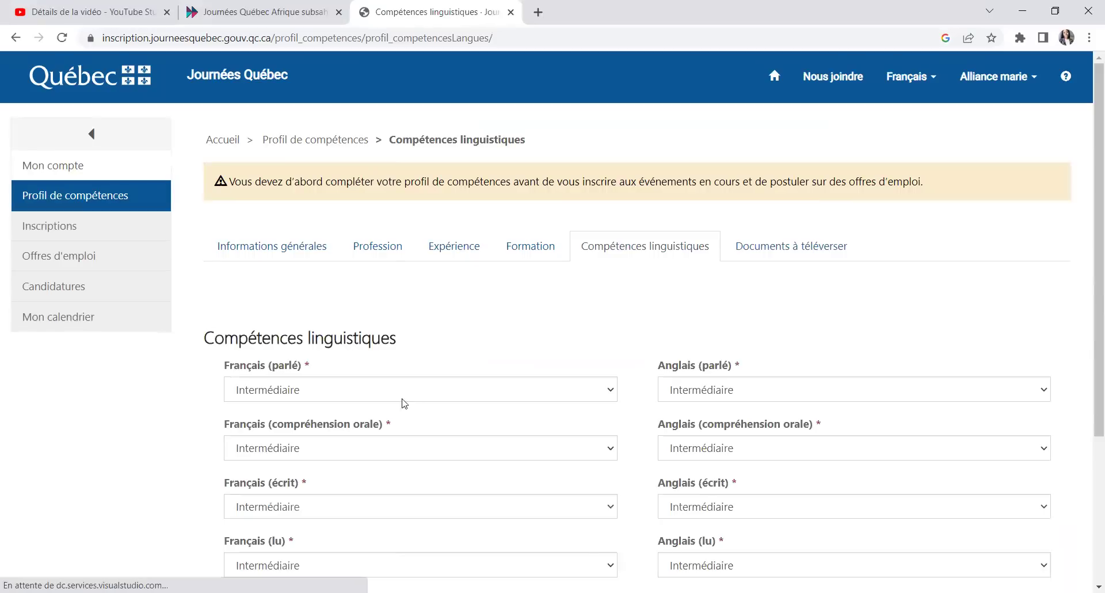
pyautogui.scroll(-4, 754, 423)
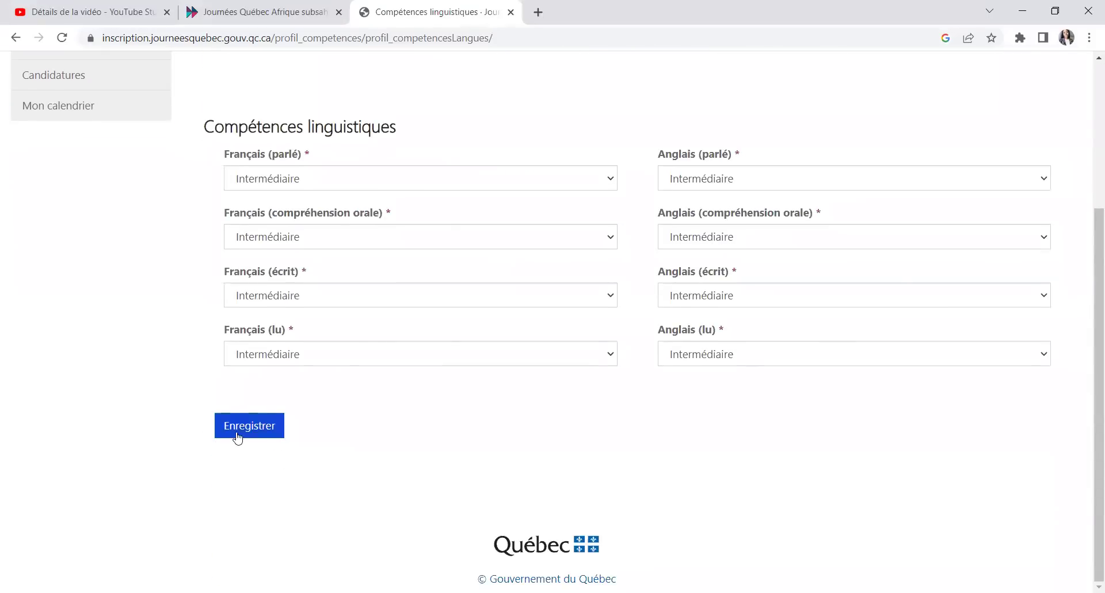
pyautogui.click(237, 431)
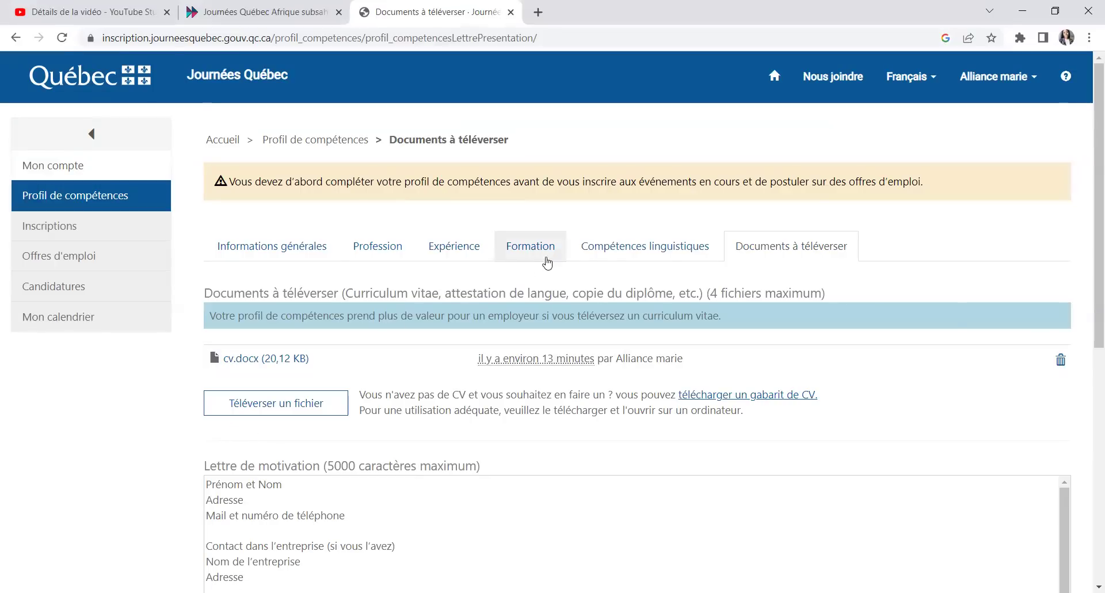
pyautogui.click(646, 257)
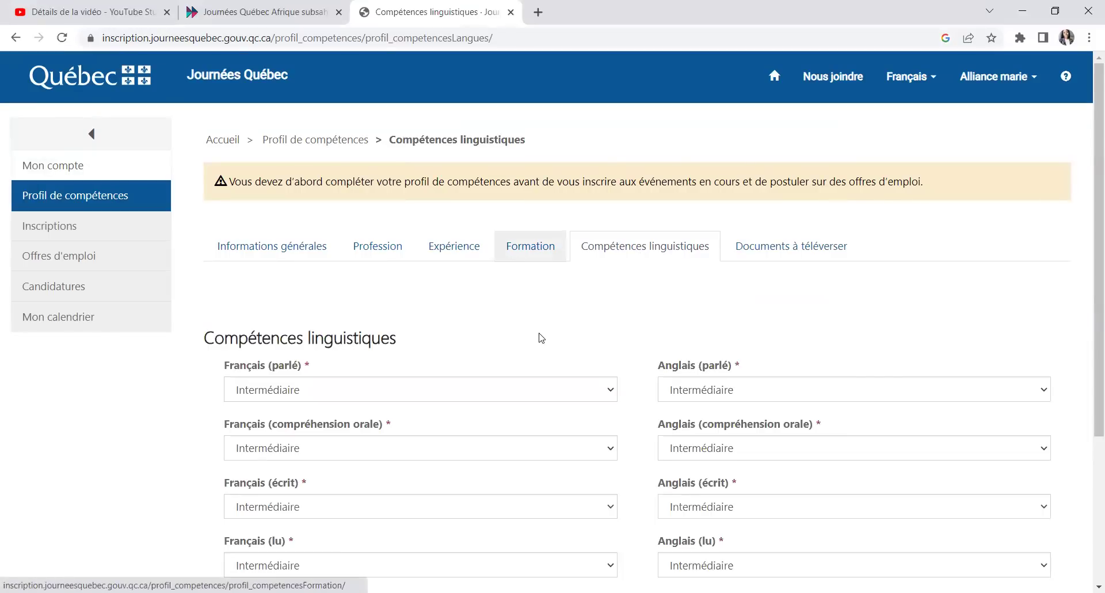
pyautogui.scroll(-4, 540, 345)
pyautogui.scroll(4, 543, 357)
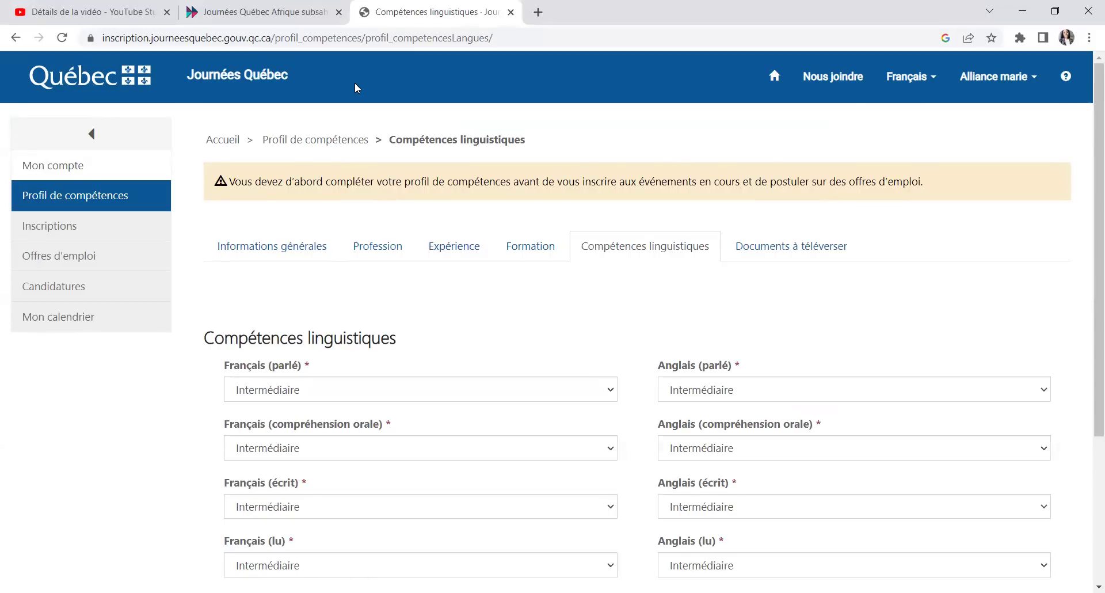
# Step: Save the Profession page with profession 3012 and the Autres moyens referral
pyautogui.click(528, 246)
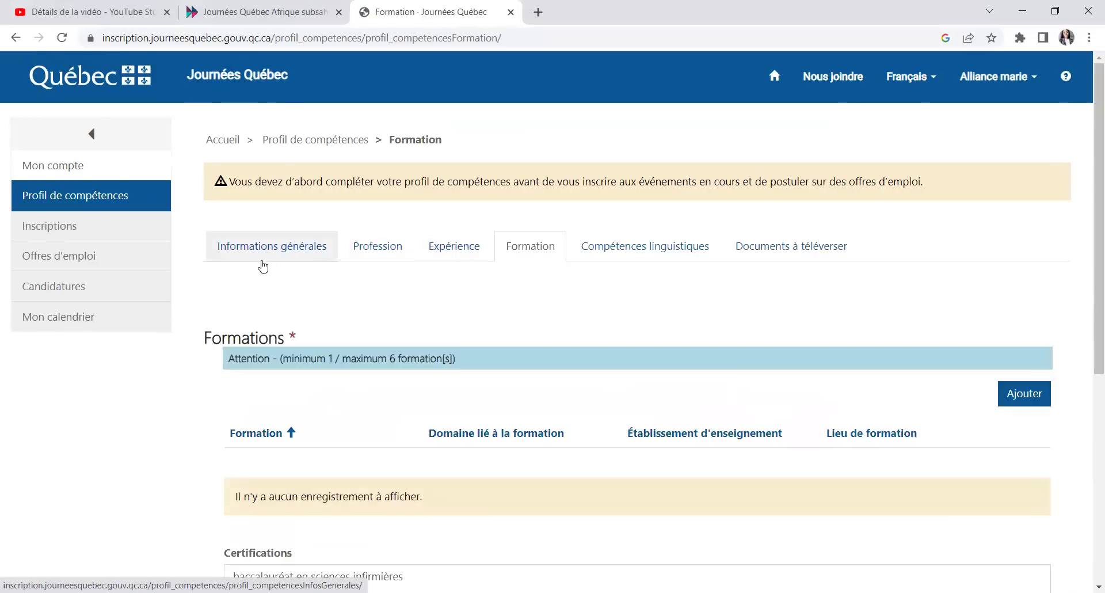
pyautogui.click(240, 253)
pyautogui.click(386, 249)
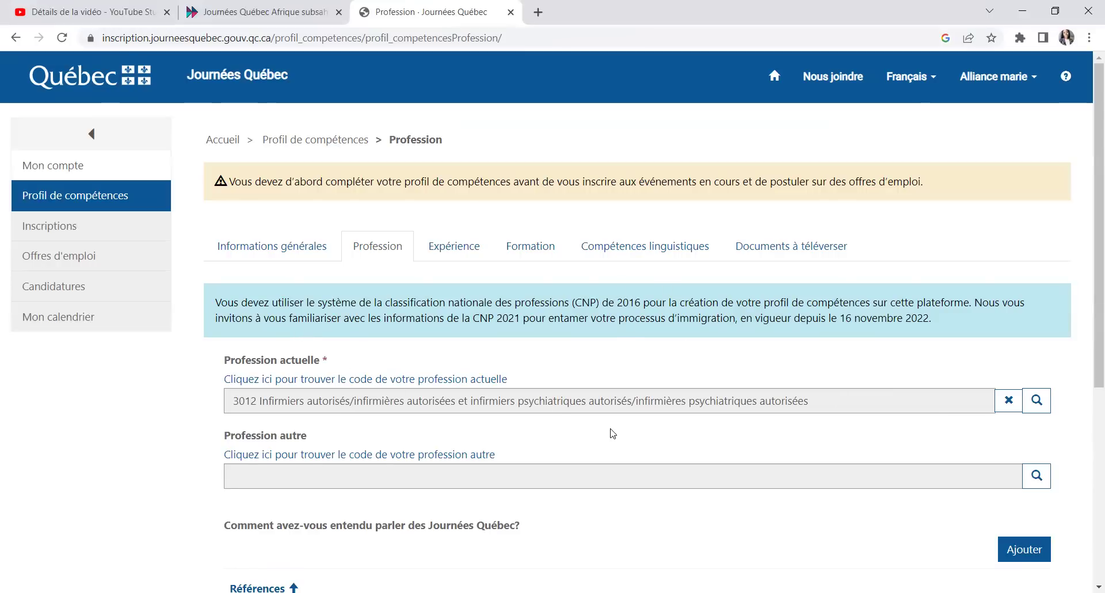
pyautogui.scroll(-3, 615, 434)
pyautogui.click(266, 534)
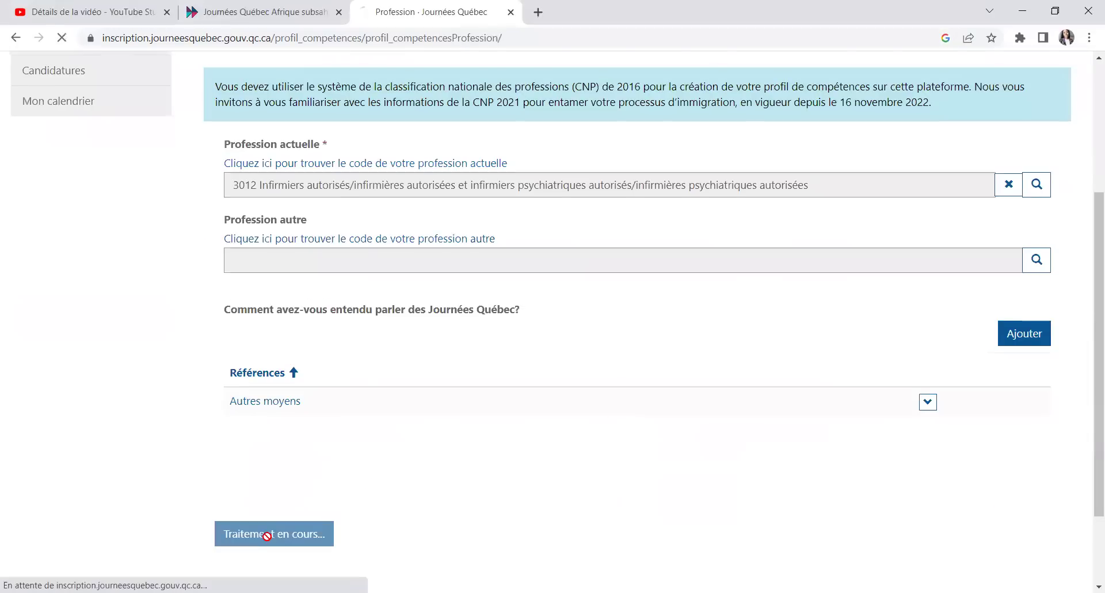